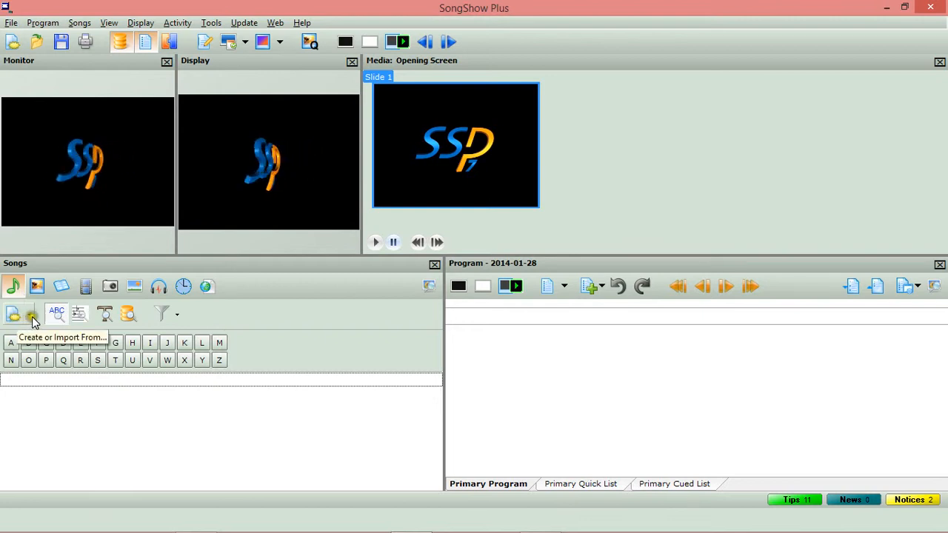
# Open a blank New Song dialog from the Songs panel's Create/Import menu
pyautogui.click(31, 317)
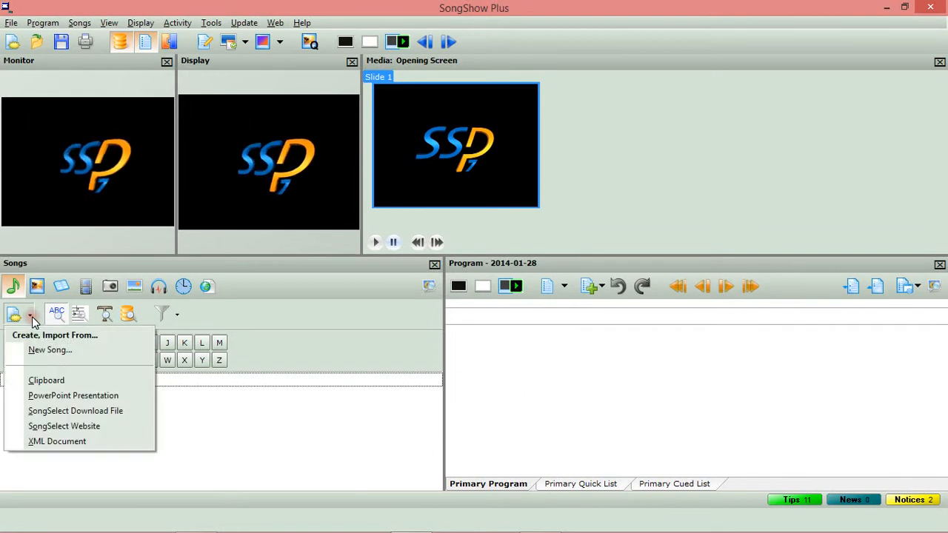
pyautogui.click(31, 358)
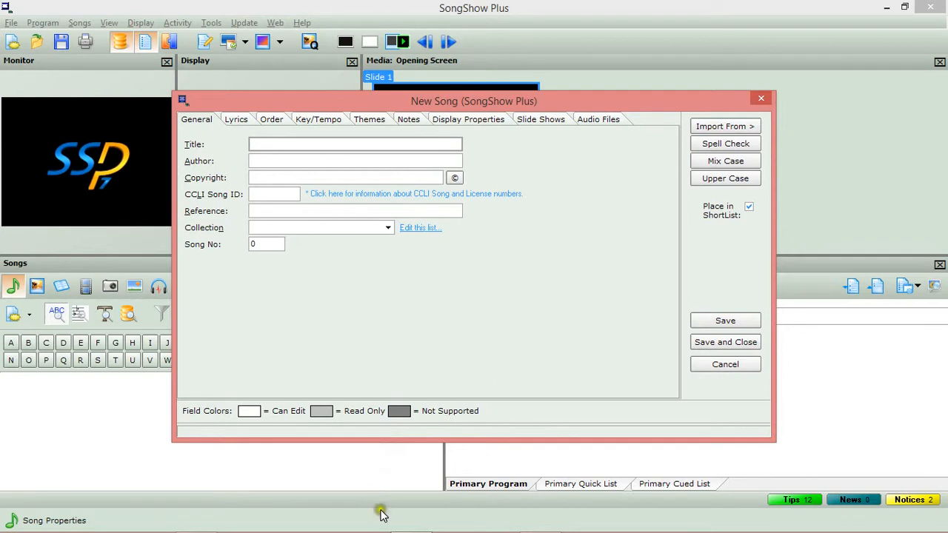
pyautogui.moveTo(382, 530)
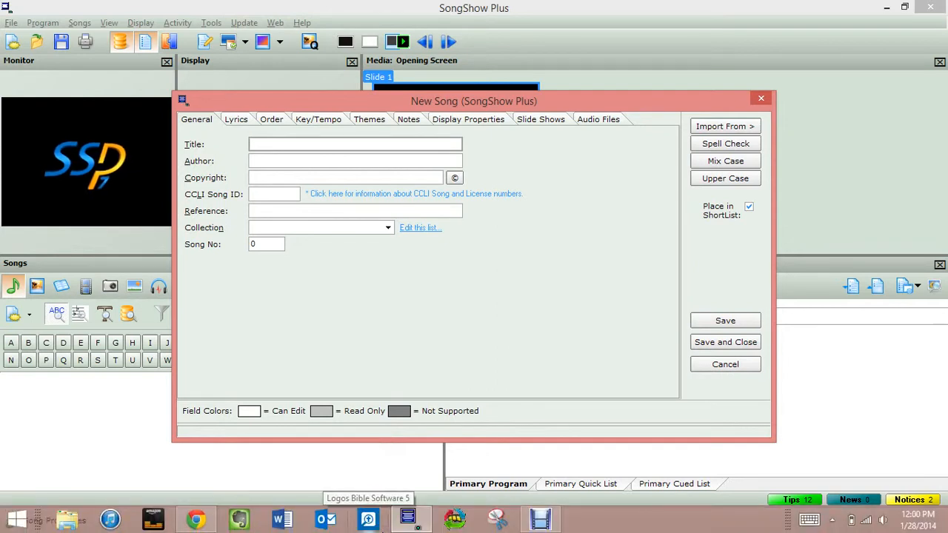
# Sign in to SongSelect with the account username and password
pyautogui.click(197, 521)
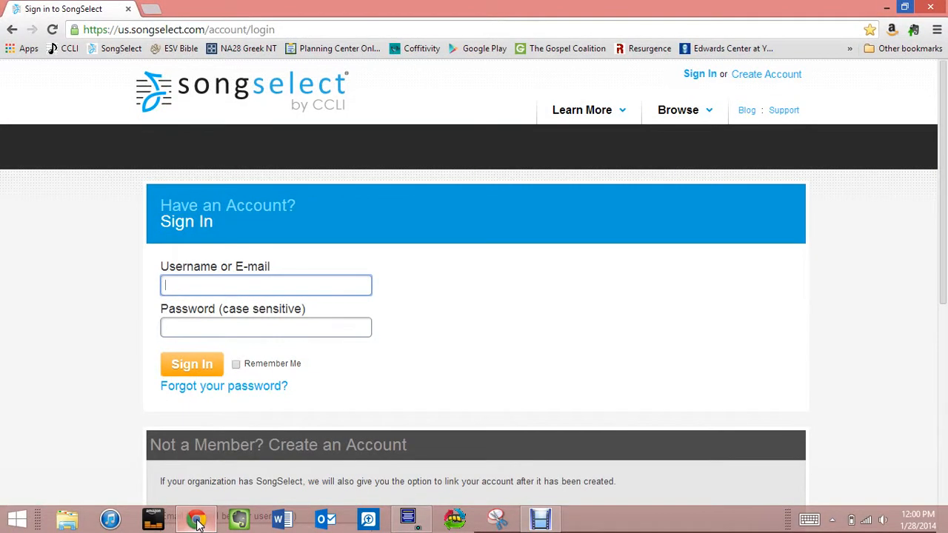
pyautogui.click(265, 285)
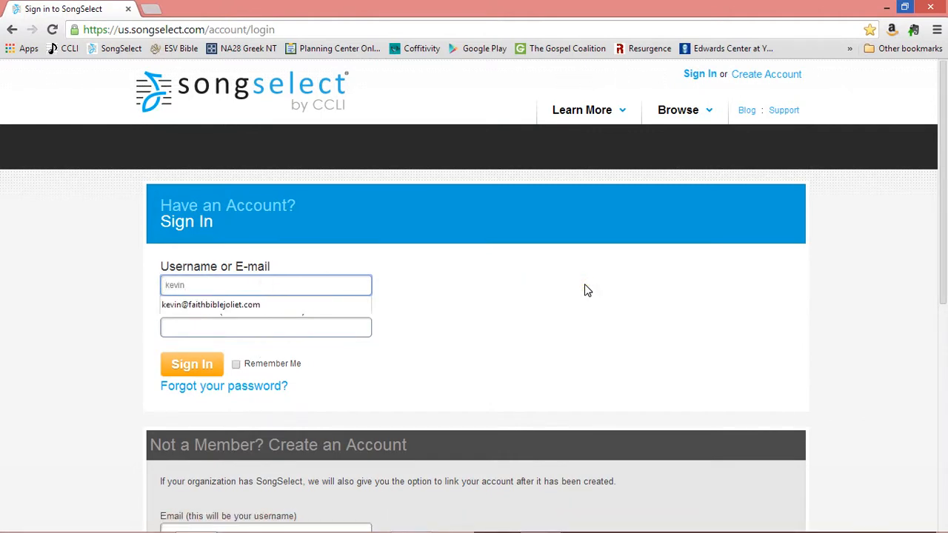
pyautogui.write('kevin')
pyautogui.click(271, 303)
pyautogui.click(265, 328)
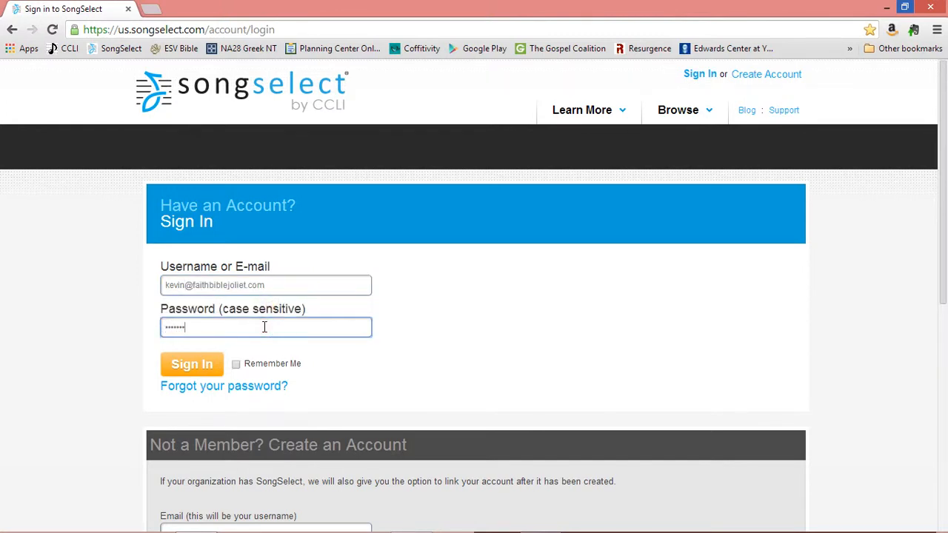
pyautogui.click(212, 363)
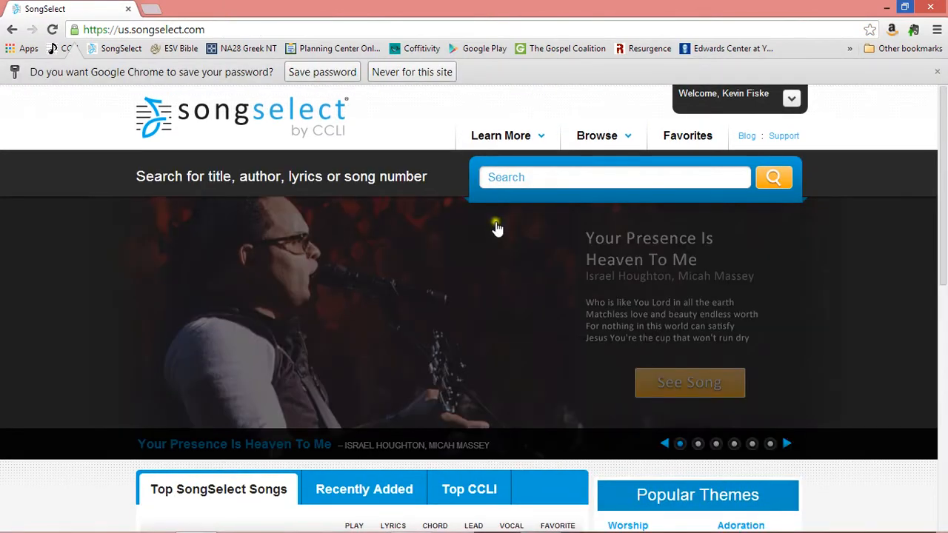
# Search SongSelect for 'Jesus Died My Soul To Save'
pyautogui.click(509, 180)
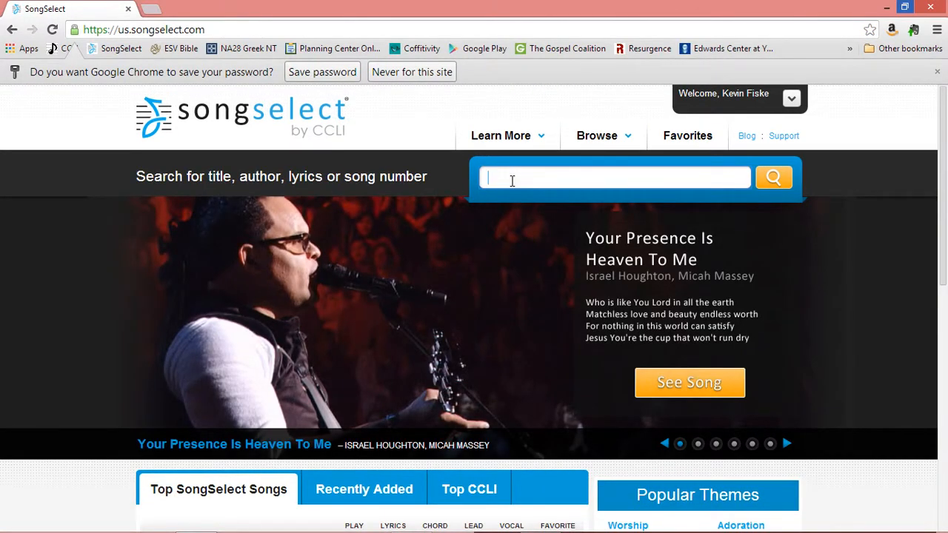
pyautogui.write('j')
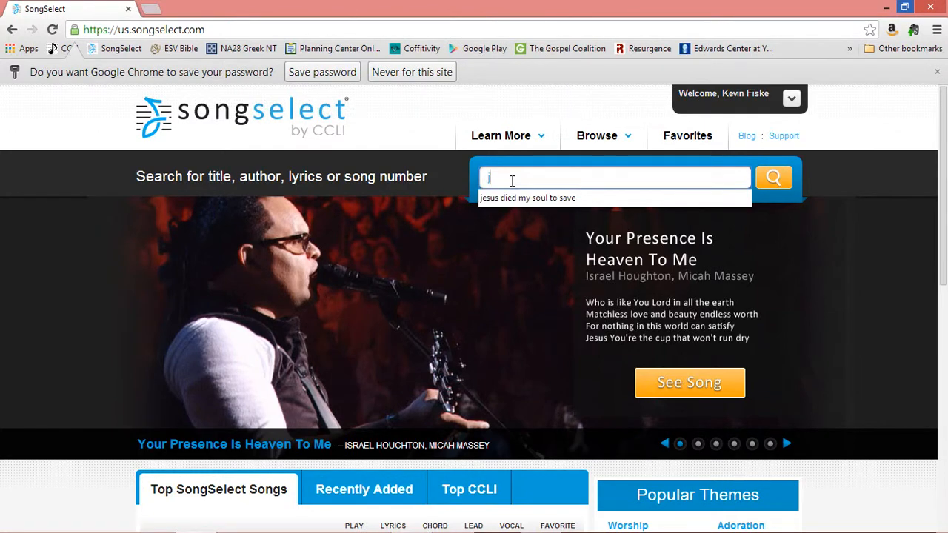
pyautogui.click(518, 197)
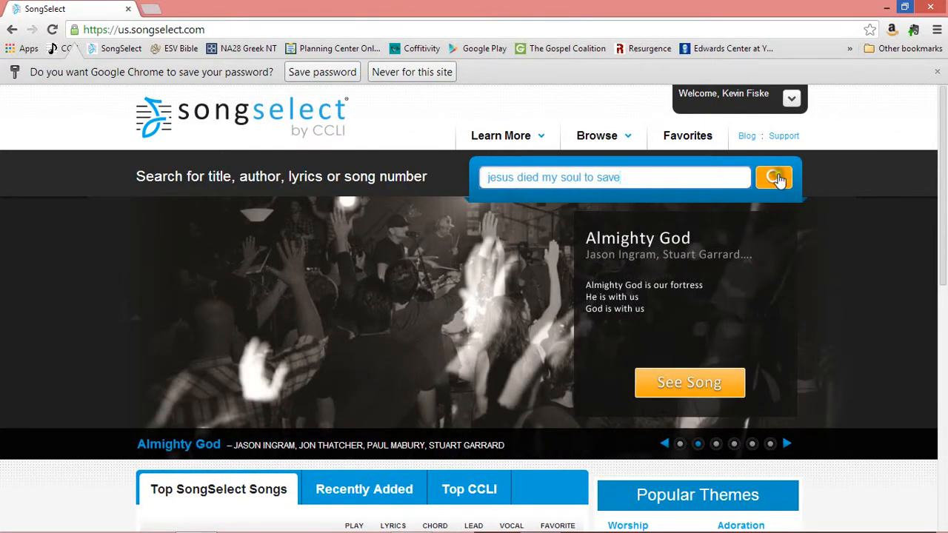
pyautogui.click(776, 178)
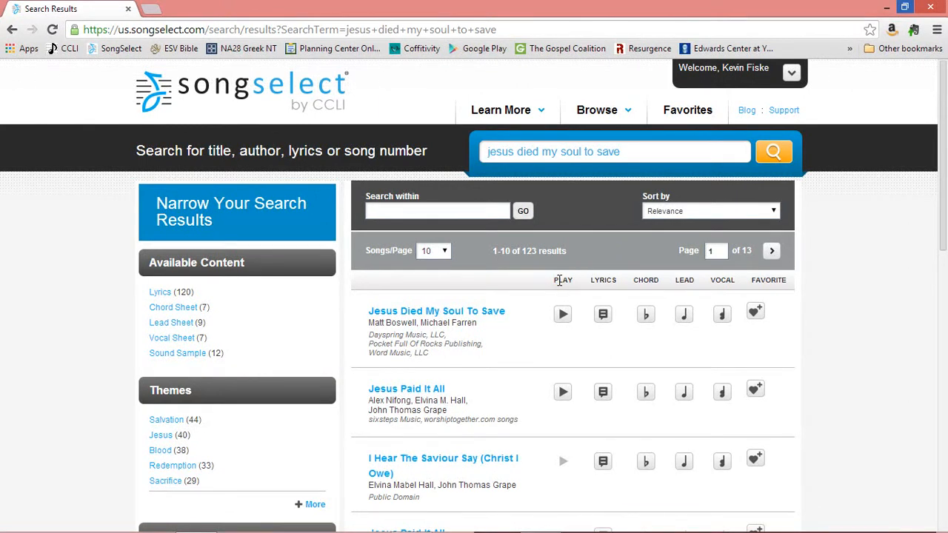
# Open the 'Jesus Died My Soul To Save' song page and look over its overview
pyautogui.click(490, 311)
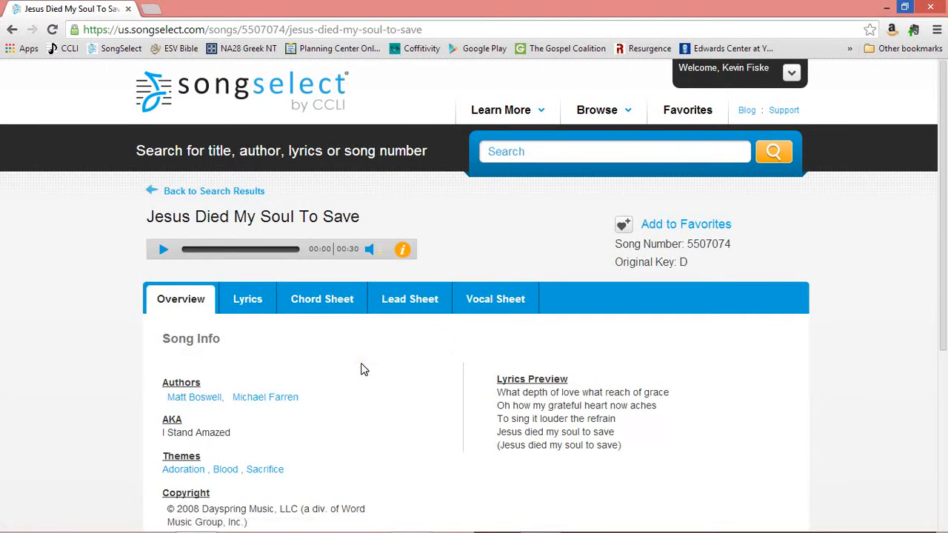
pyautogui.scroll(-2, 362, 369)
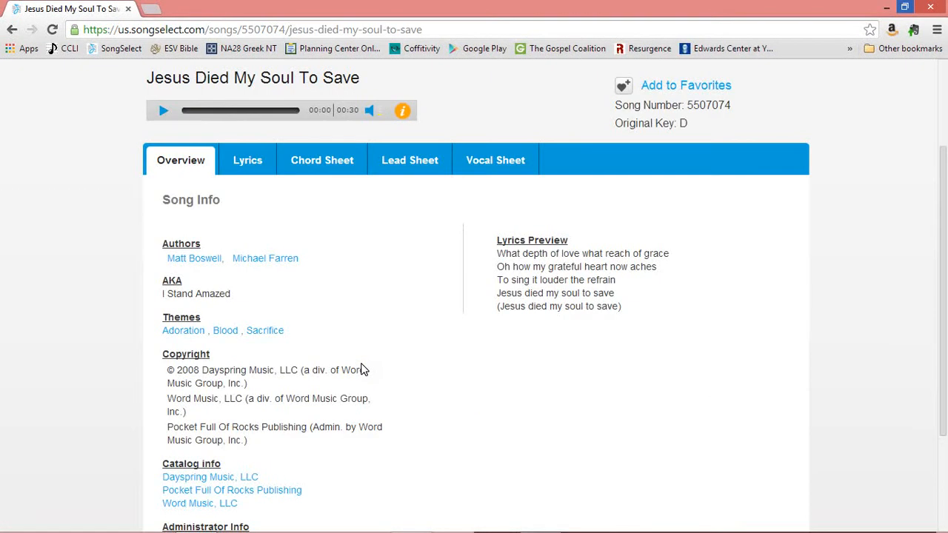
pyautogui.scroll(-1, 363, 370)
pyautogui.scroll(2, 363, 370)
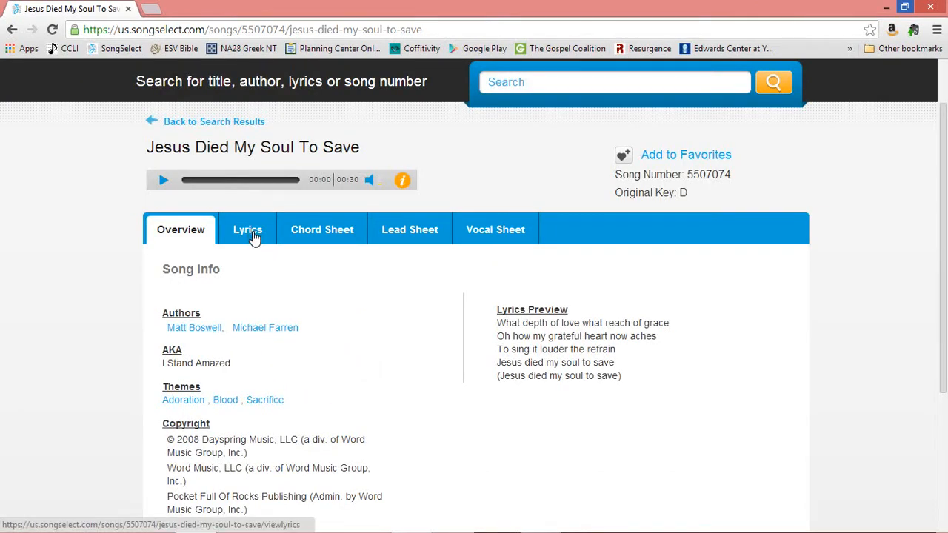
# Review the song's lyrics, return to Overview, and snap the browser to the left half
pyautogui.click(253, 234)
pyautogui.scroll(-2, 265, 367)
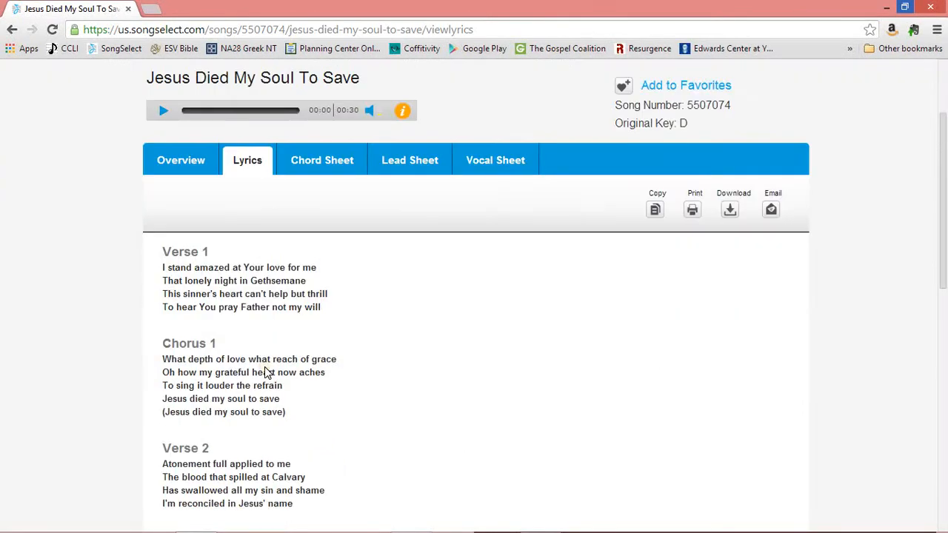
pyautogui.scroll(-7, 265, 366)
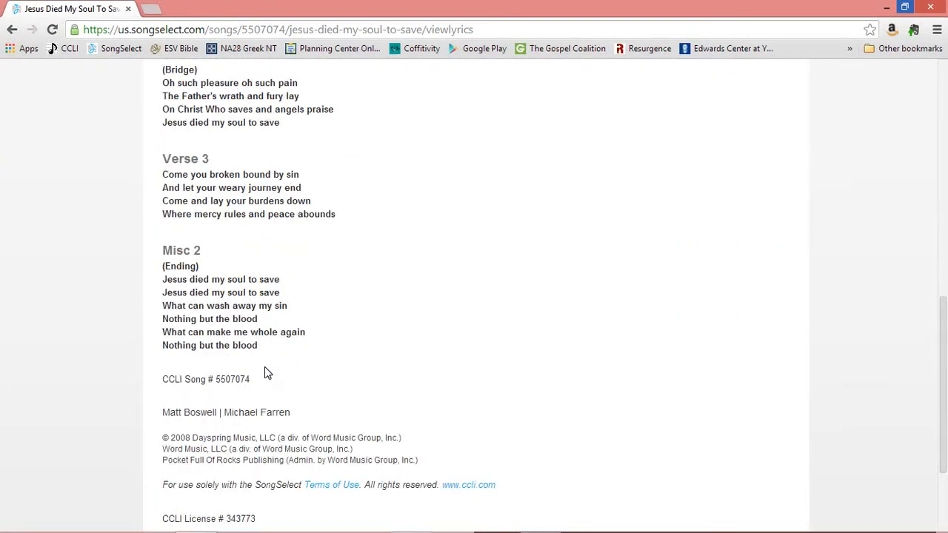
pyautogui.scroll(9, 264, 366)
pyautogui.click(179, 303)
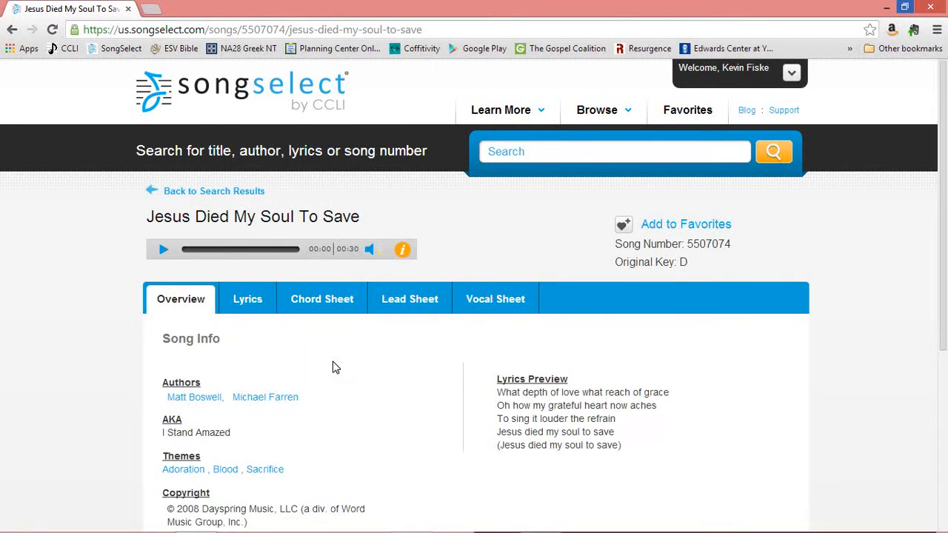
pyautogui.press('super+Left')
pyautogui.click(622, 75)
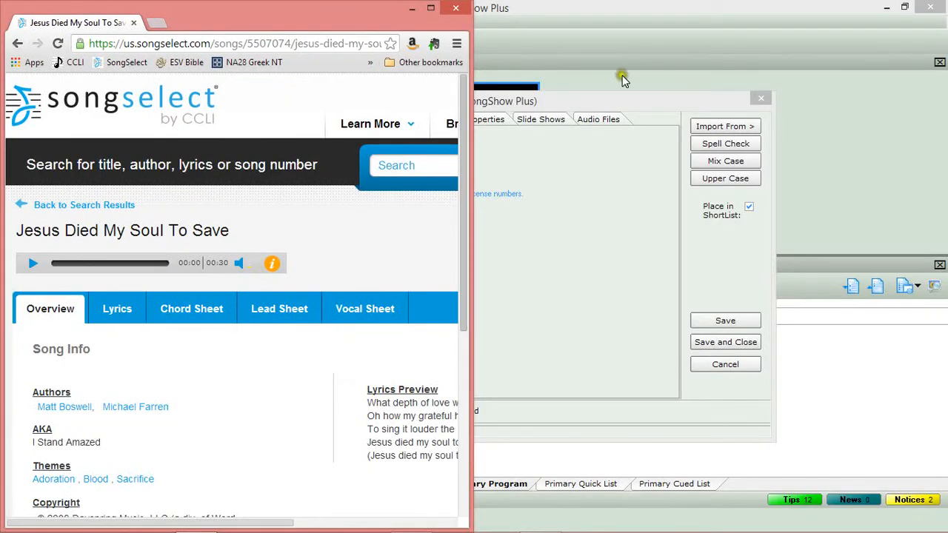
# Snap SongShow Plus and its New Song dialog right, and title the song 'Jesus Died My Soul To Save'
pyautogui.click(618, 5)
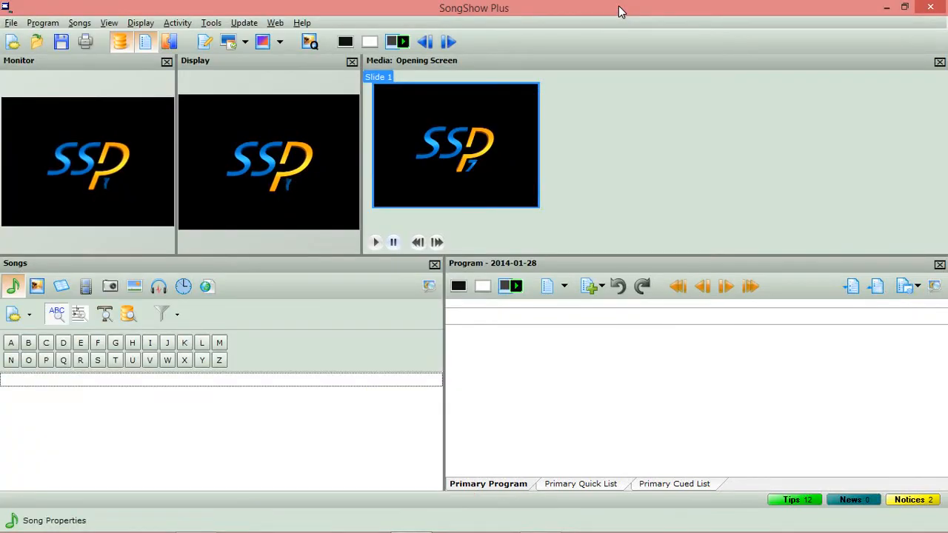
pyautogui.press('super+Right')
pyautogui.click(329, 99)
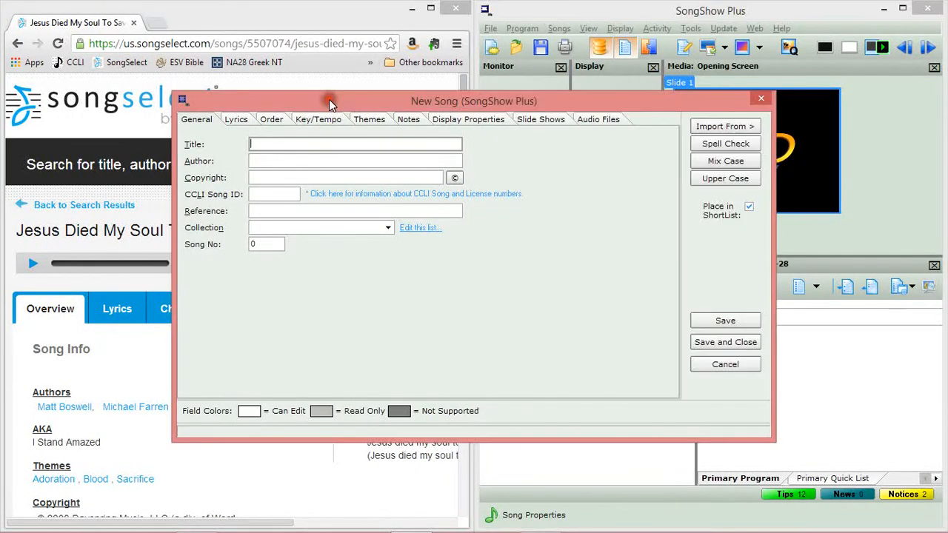
pyautogui.press('super+Right')
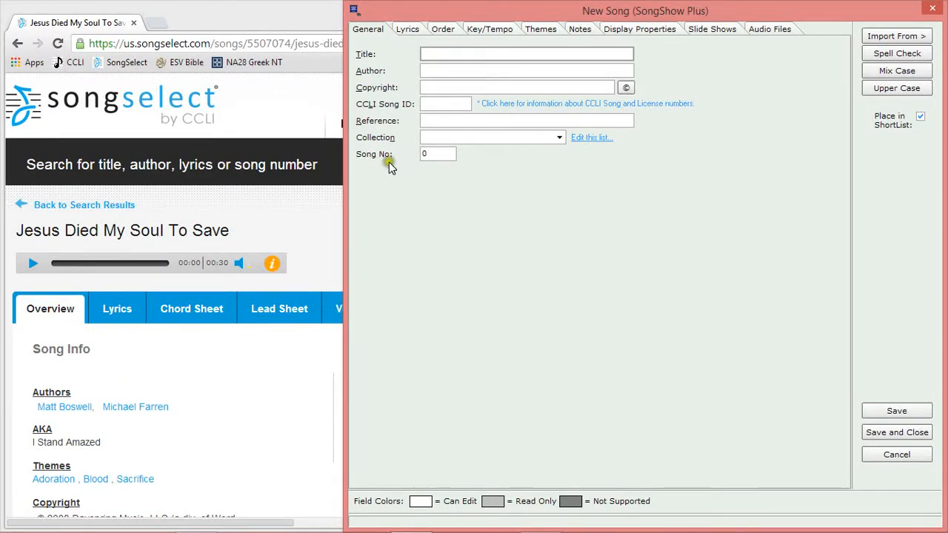
pyautogui.write('Jesus Died My Soul To Save')
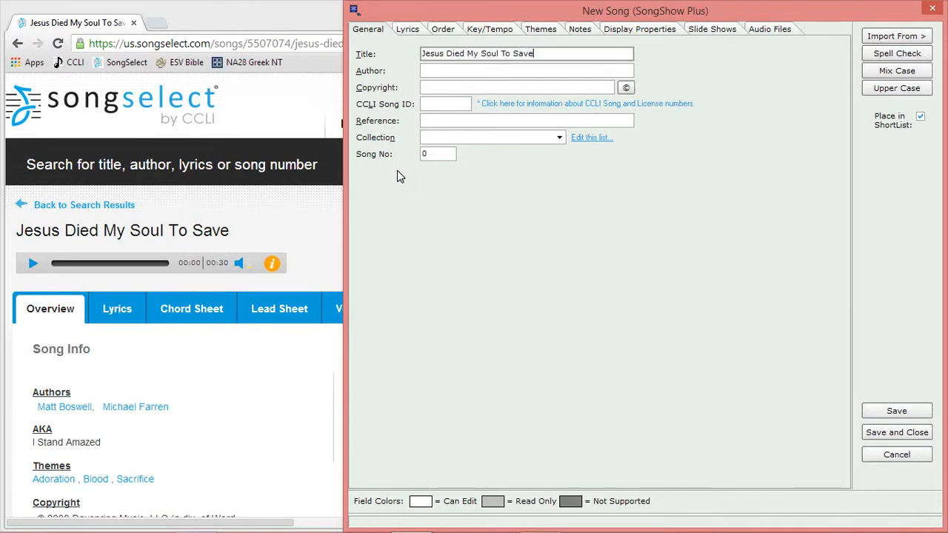
pyautogui.press('Tab')
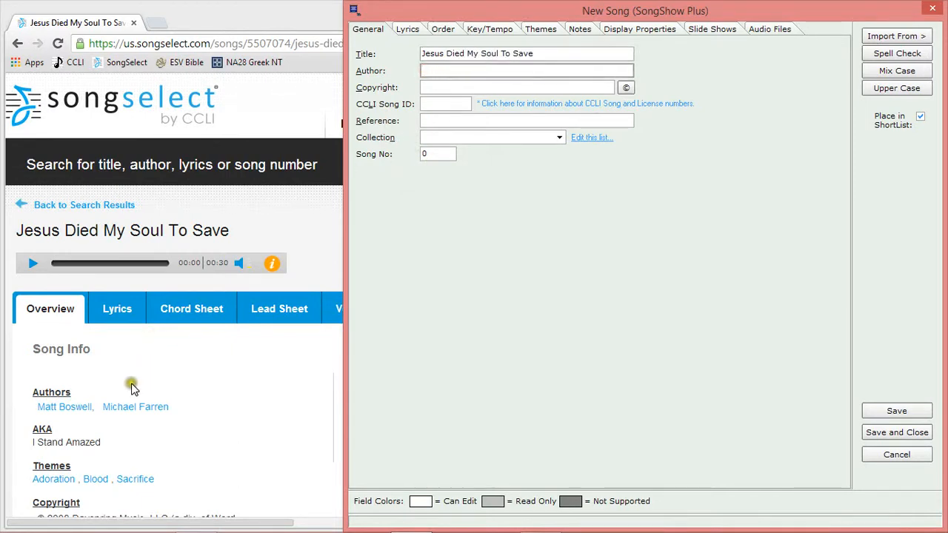
# Copy both songwriter names from SongSelect into the song's Author field
pyautogui.tripleClick(35, 407)
pyautogui.hotkey('ctrl', 'c')
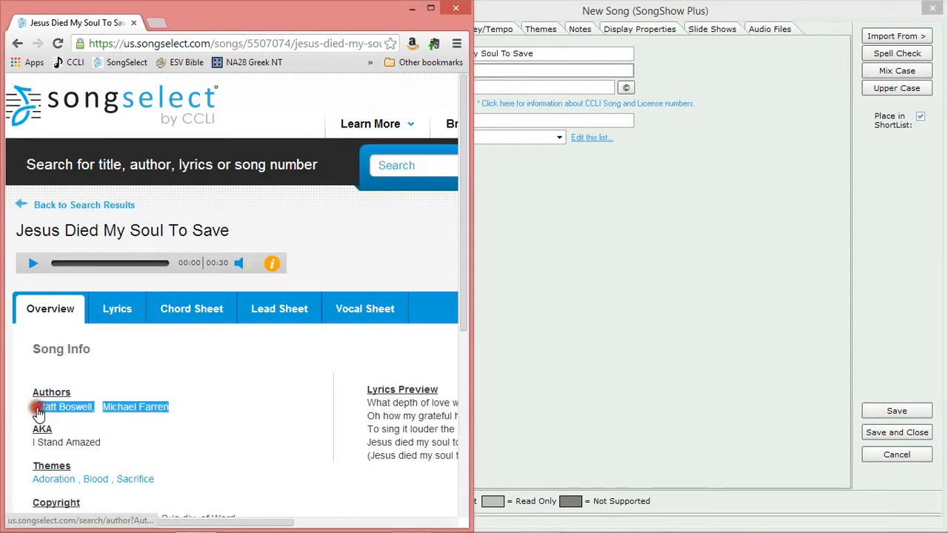
pyautogui.click(528, 239)
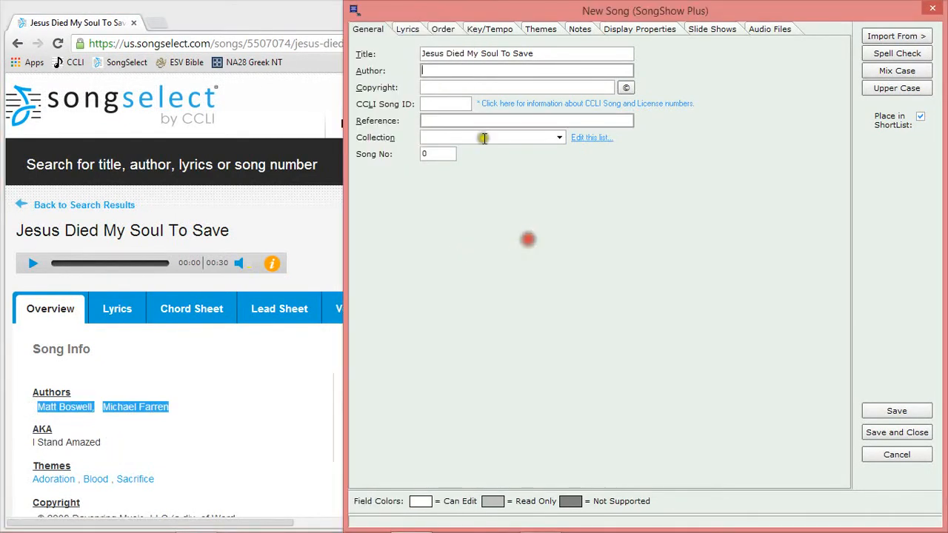
pyautogui.hotkey('ctrl', 'v')
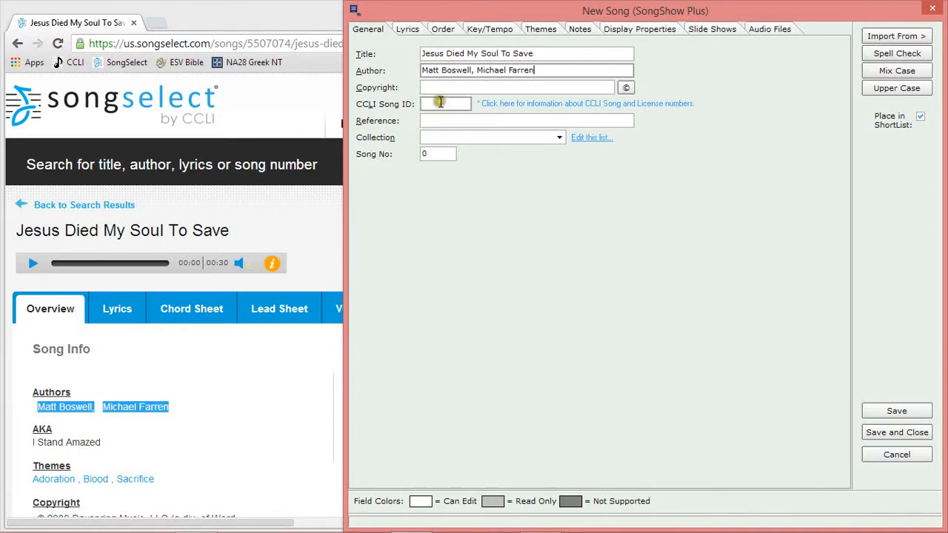
pyautogui.click(441, 89)
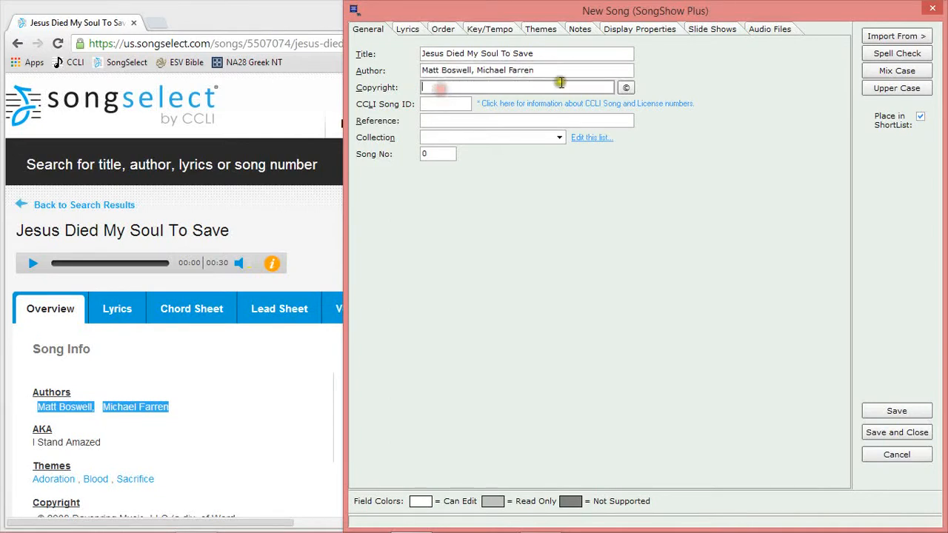
# Insert the © symbol and paste the SongSelect copyright notice into Copyright
pyautogui.click(626, 90)
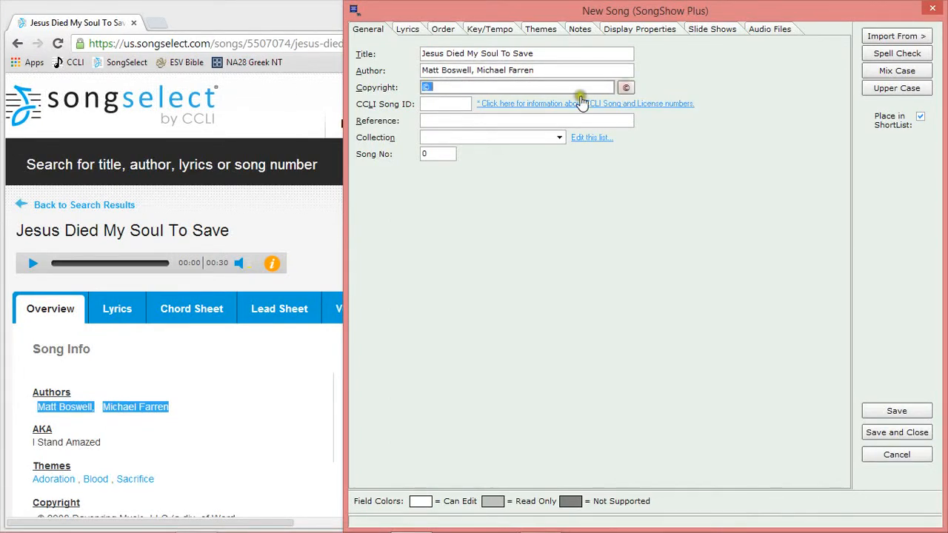
pyautogui.click(463, 86)
pyautogui.click(184, 420)
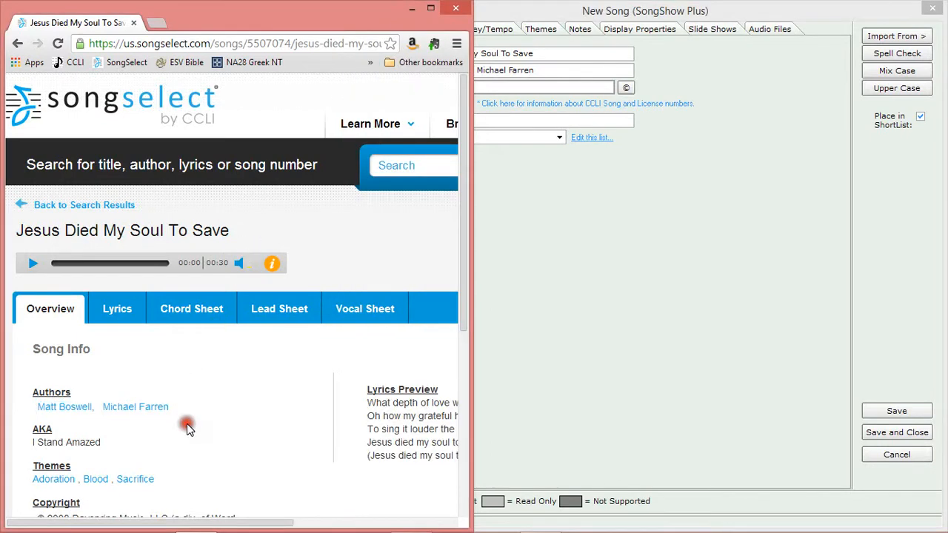
pyautogui.scroll(-3, 186, 430)
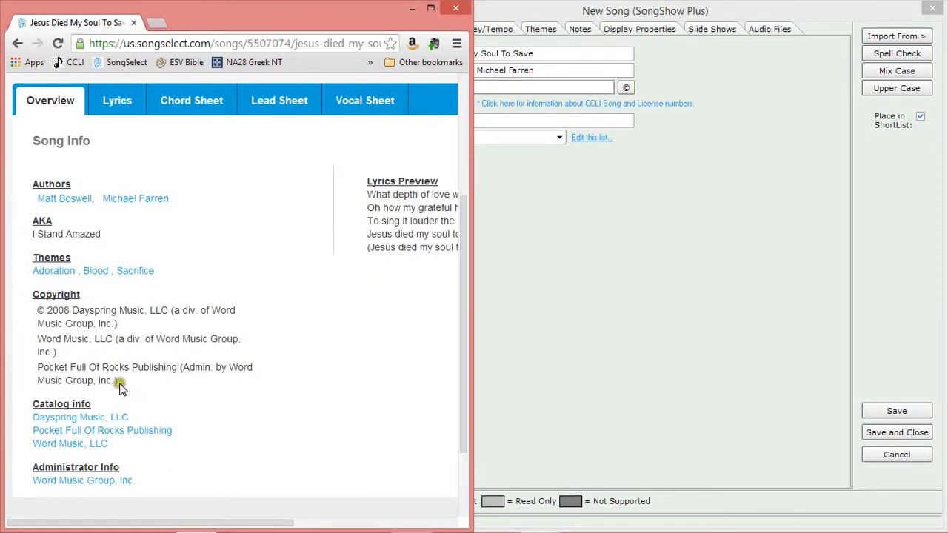
pyautogui.moveTo(117, 380); pyautogui.dragTo(48, 314)
pyautogui.hotkey('ctrl', 'c')
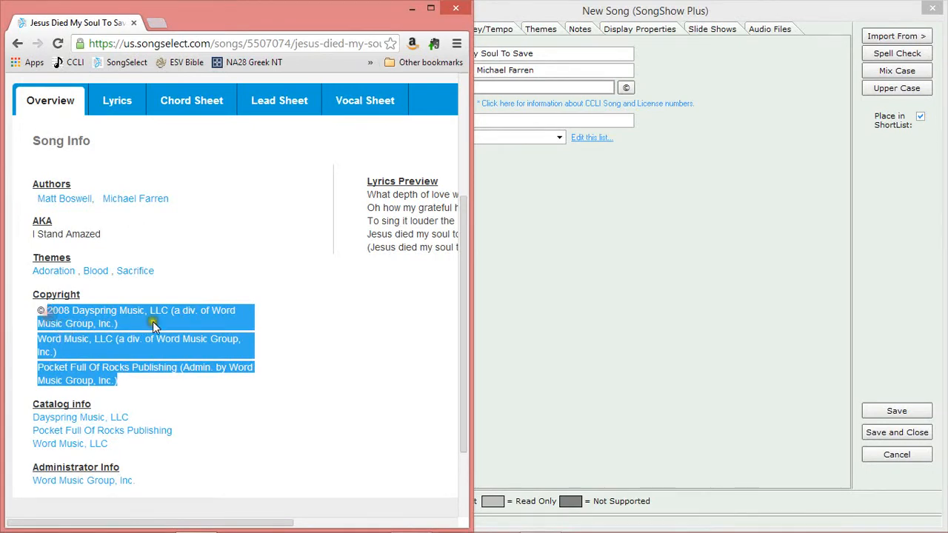
pyautogui.click(506, 88)
pyautogui.hotkey('ctrl', 'v')
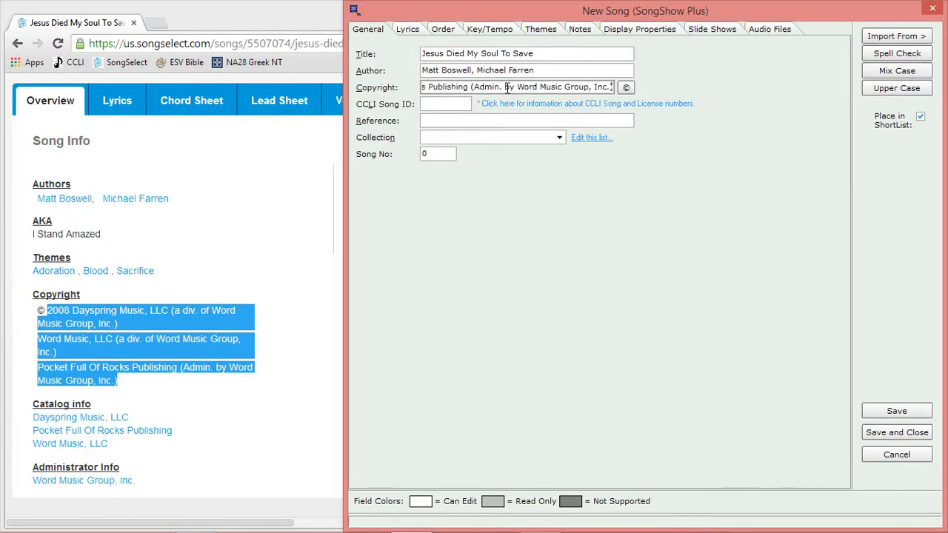
pyautogui.click(453, 104)
pyautogui.click(237, 246)
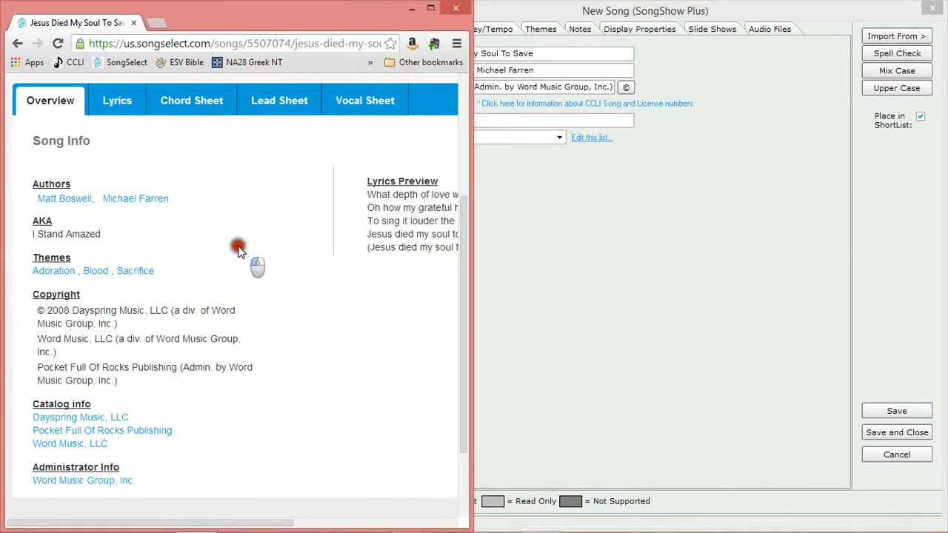
# Copy song number 5507074 from SongSelect into the CCLI Song ID field
pyautogui.moveTo(271, 522); pyautogui.dragTo(448, 520)
pyautogui.scroll(3, 380, 396)
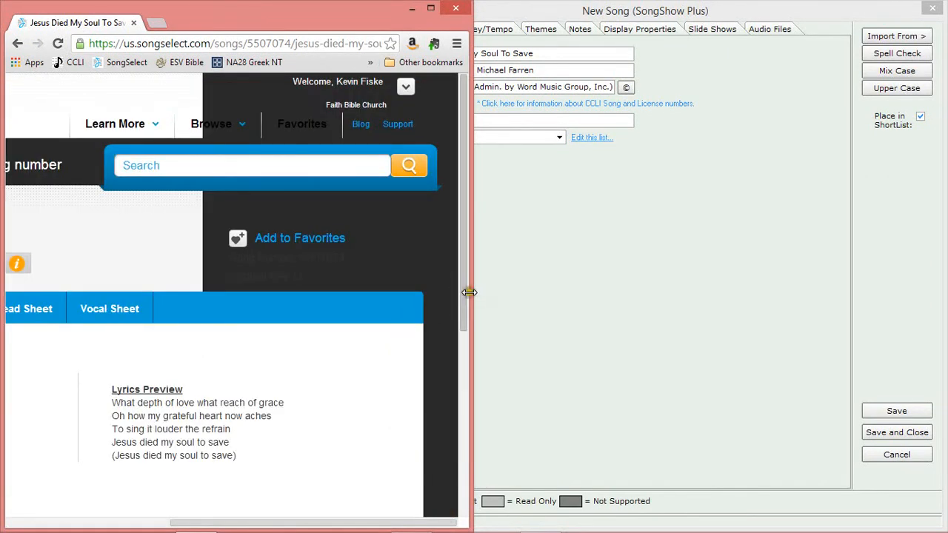
pyautogui.moveTo(469, 293); pyautogui.dragTo(722, 271)
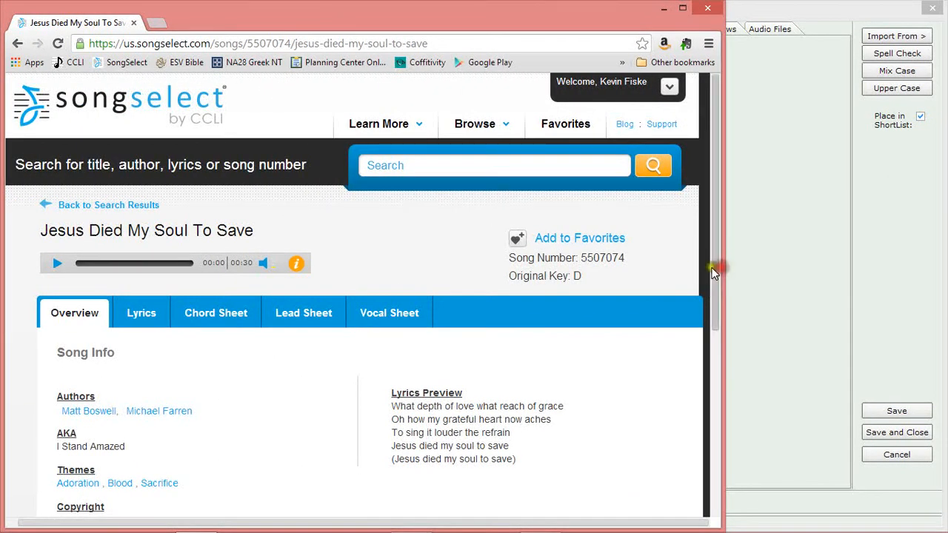
pyautogui.moveTo(624, 258); pyautogui.dragTo(581, 258)
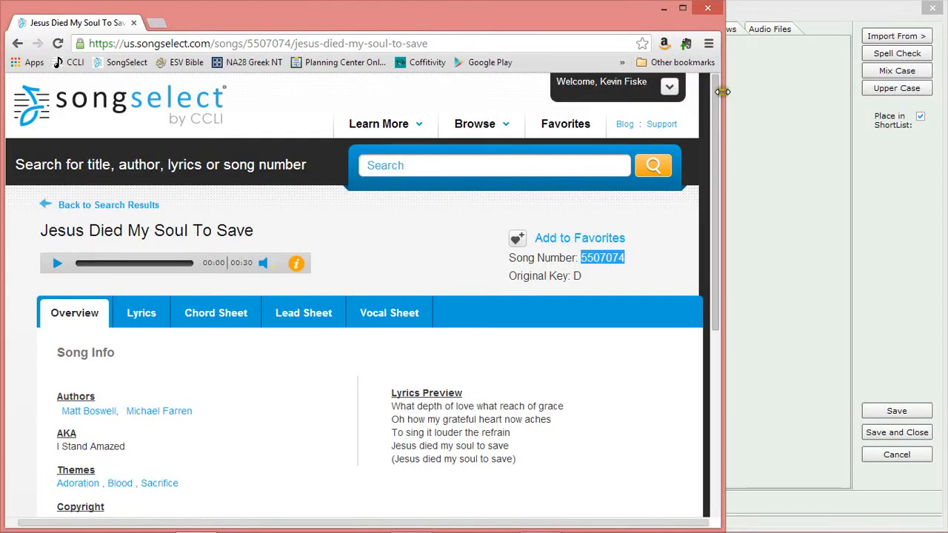
pyautogui.press('super+Right')
pyautogui.press('super+Left')
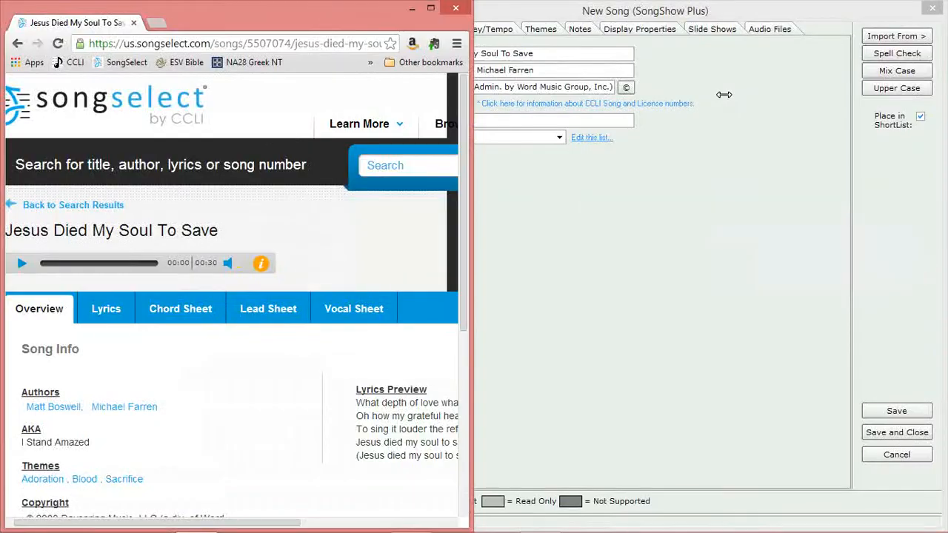
pyautogui.click(715, 167)
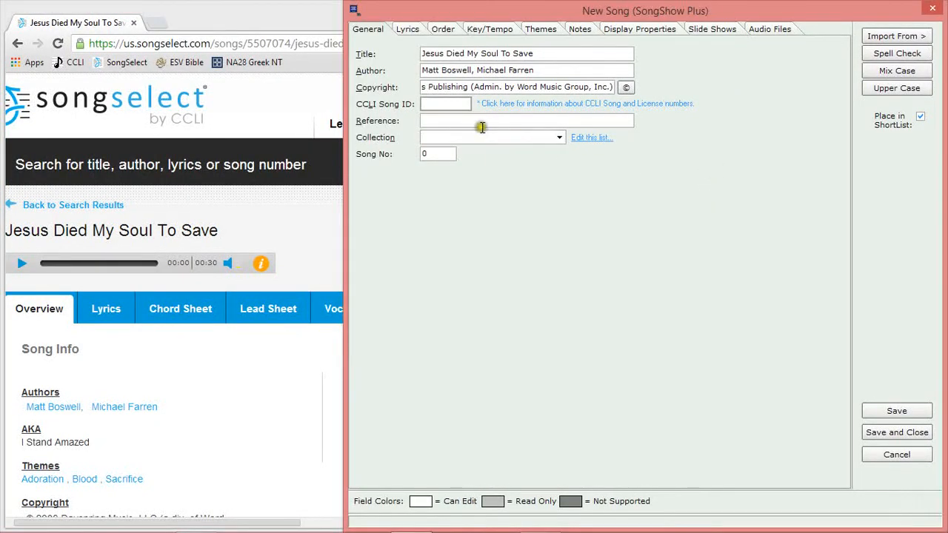
pyautogui.click(438, 106)
pyautogui.click(424, 124)
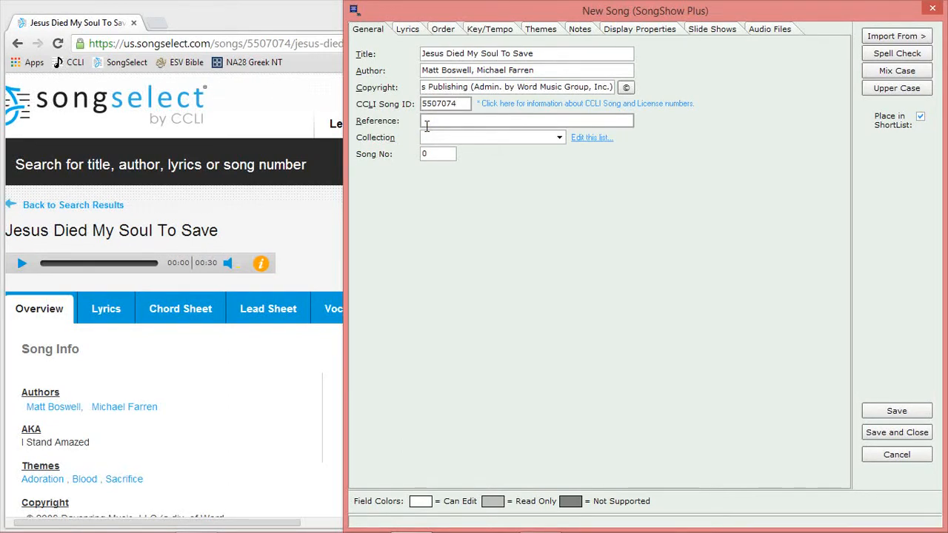
# File the song in the Modern Worship collection
pyautogui.click(434, 137)
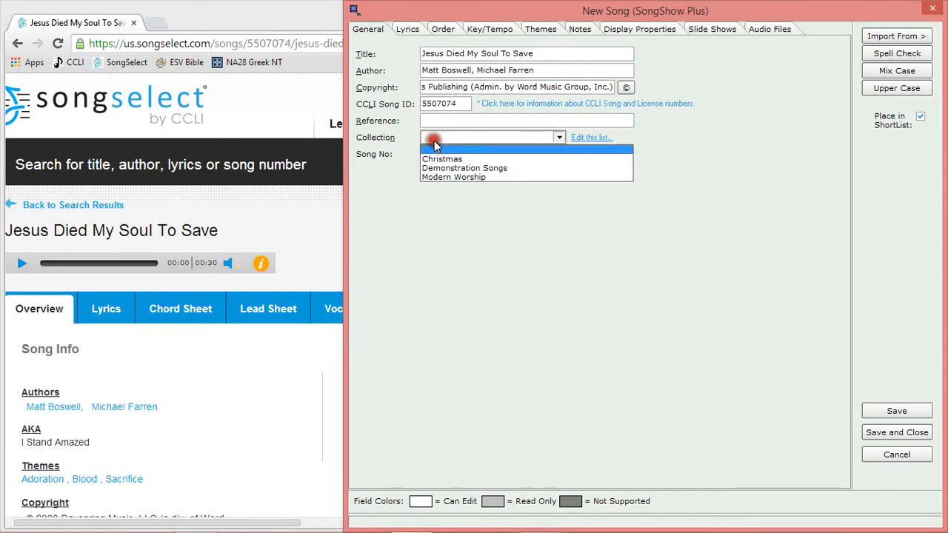
pyautogui.click(443, 178)
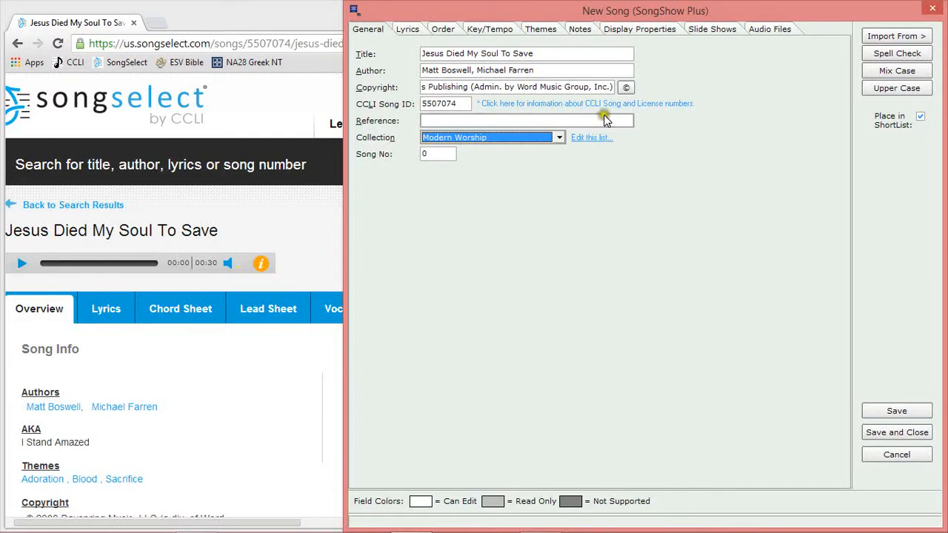
pyautogui.click(636, 150)
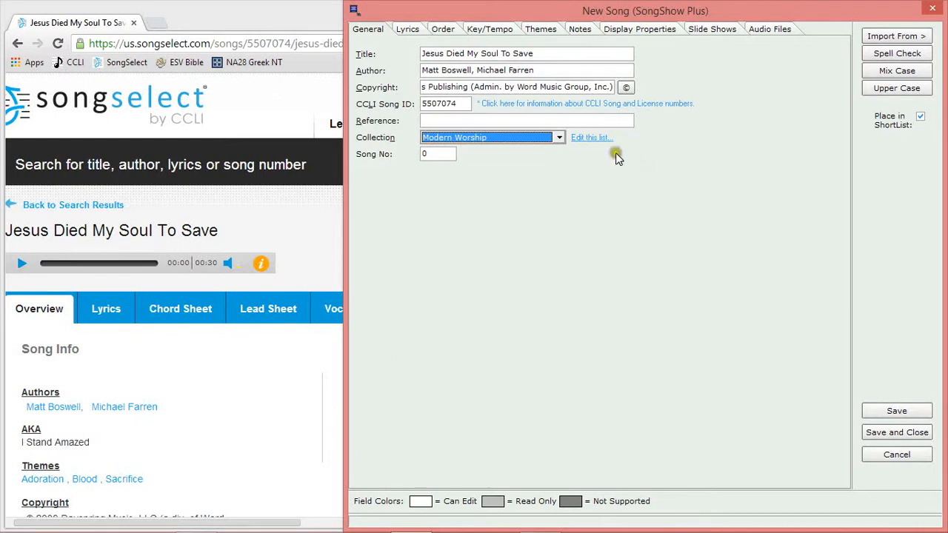
pyautogui.click(409, 29)
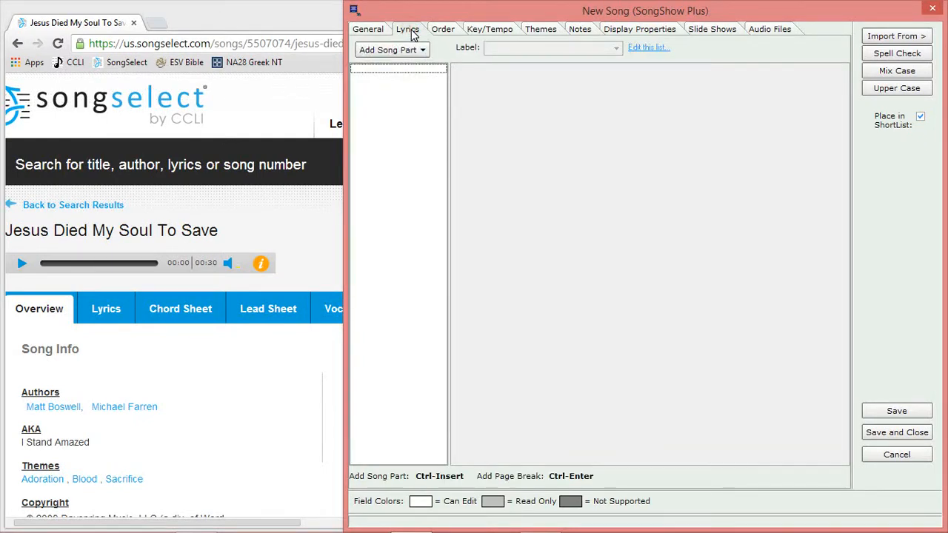
# Add a Verse 1 part and paste its four lyric lines copied from SongSelect
pyautogui.click(421, 50)
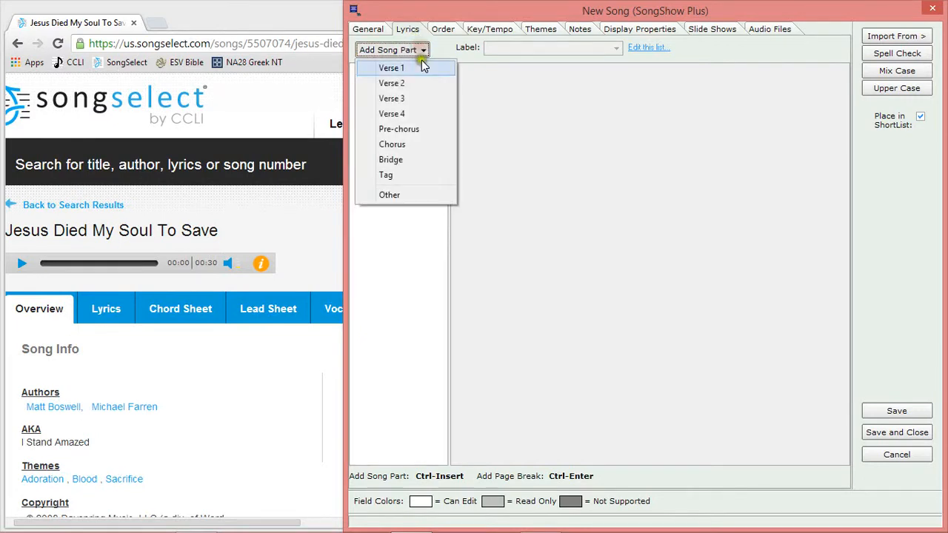
pyautogui.click(421, 68)
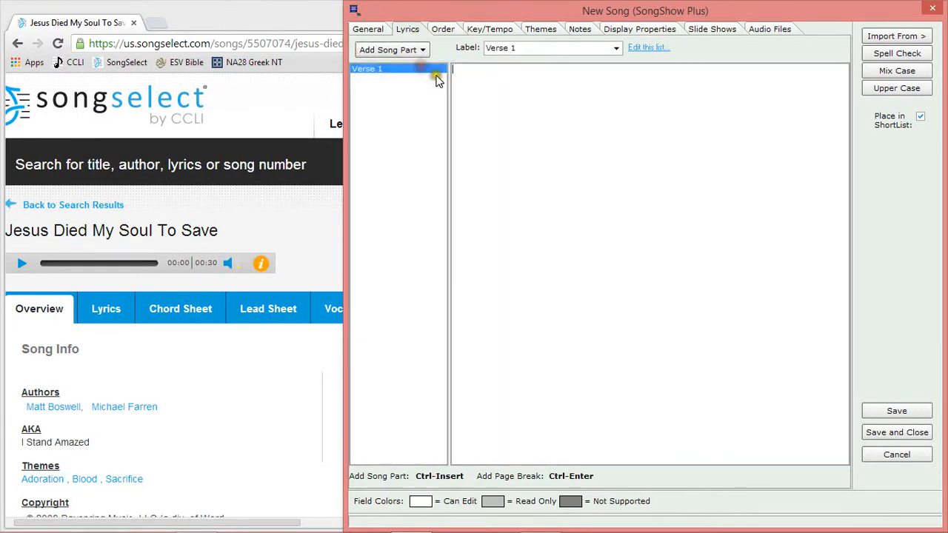
pyautogui.click(483, 84)
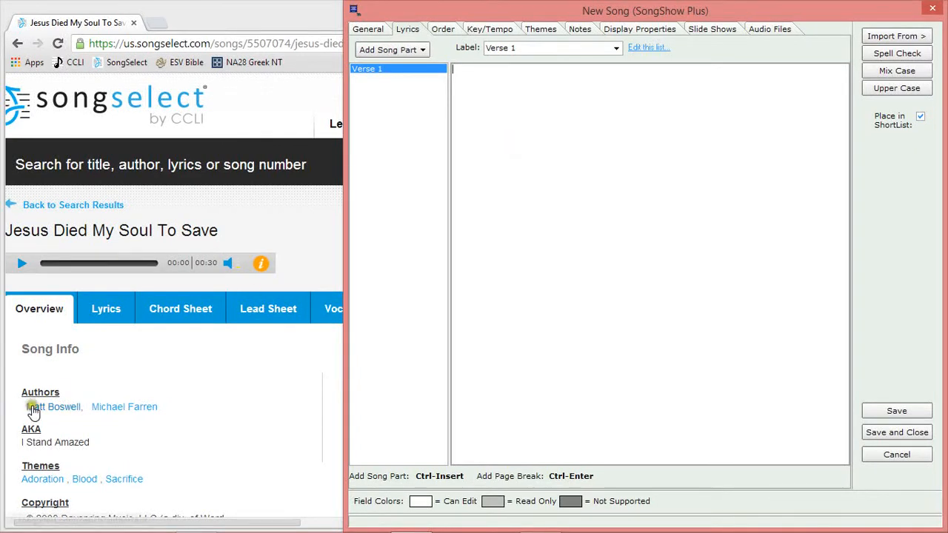
pyautogui.click(103, 311)
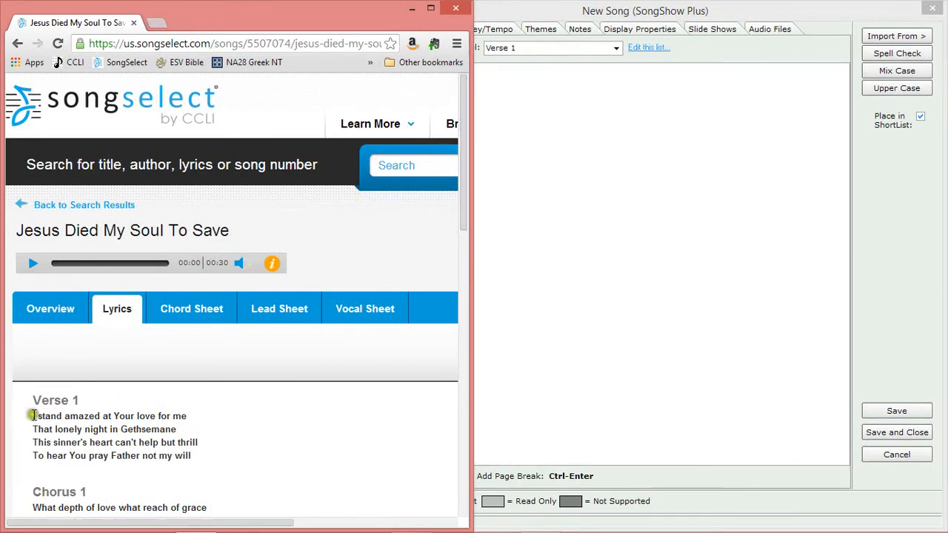
pyautogui.moveTo(32, 416); pyautogui.dragTo(189, 455)
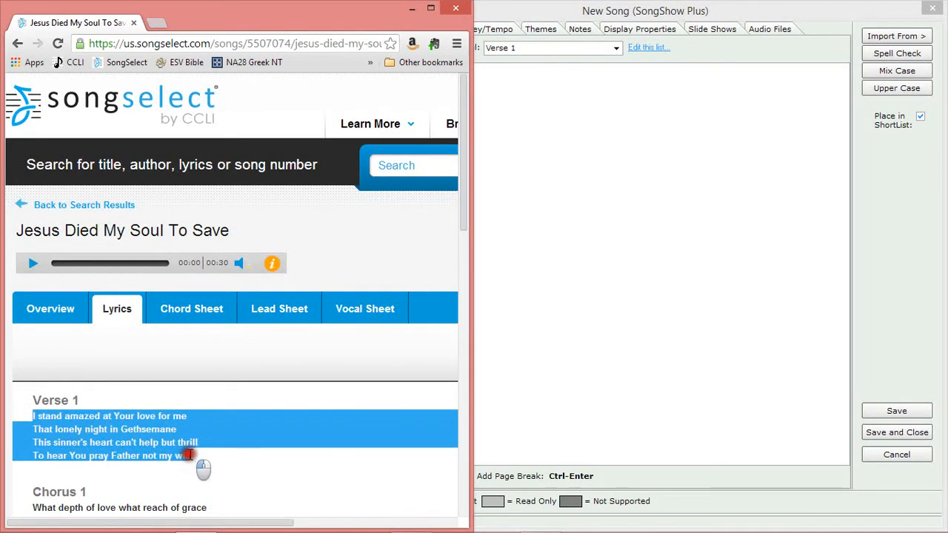
pyautogui.moveTo(189, 455); pyautogui.dragTo(196, 454)
pyautogui.hotkey('ctrl', 'c')
pyautogui.click(523, 134)
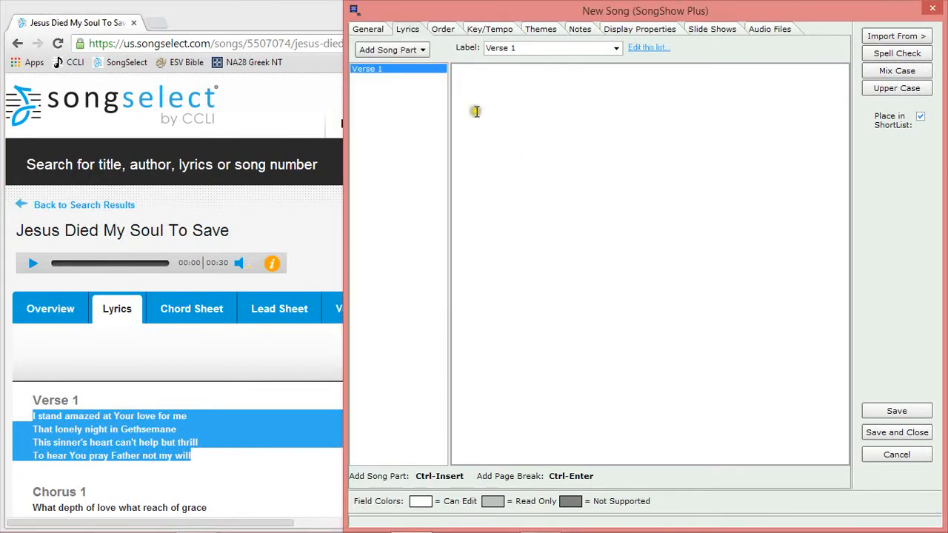
pyautogui.hotkey('ctrl', 'v')
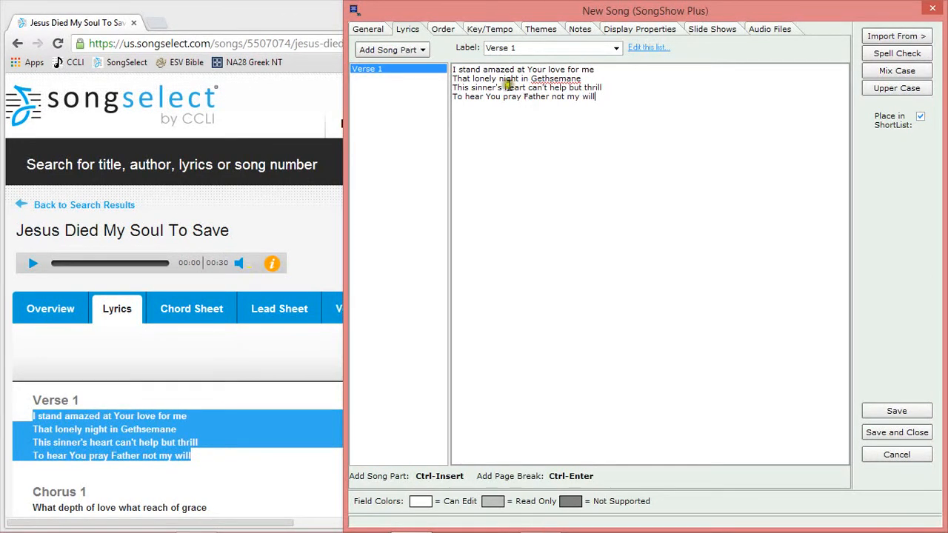
# Add Verse 2 with its four pasted SongSelect lines, capitalising 'Name' in the last line
pyautogui.click(404, 51)
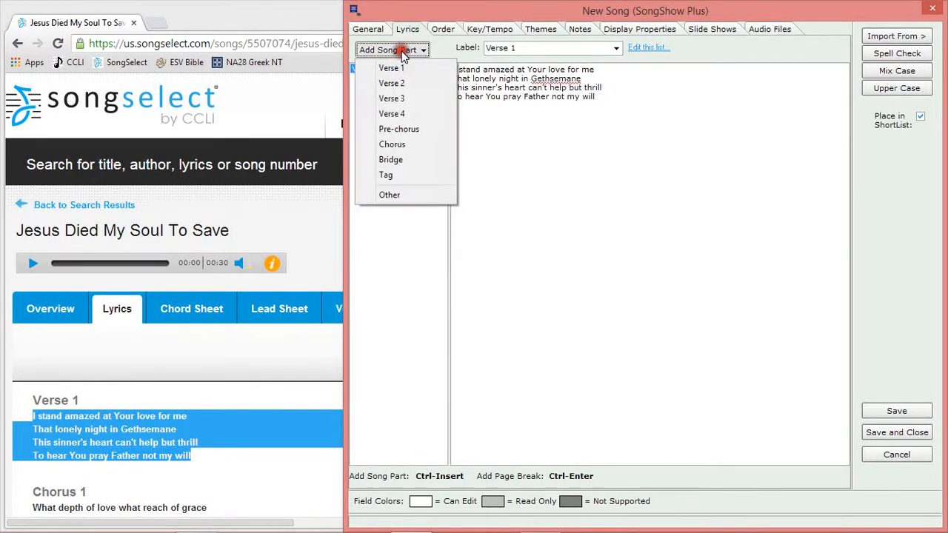
pyautogui.click(388, 83)
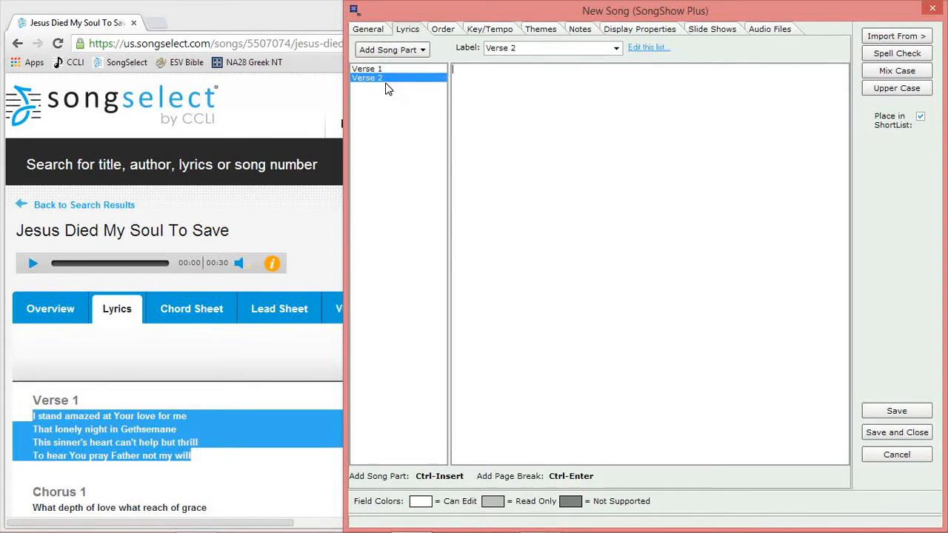
pyautogui.click(164, 466)
pyautogui.scroll(-3, 164, 466)
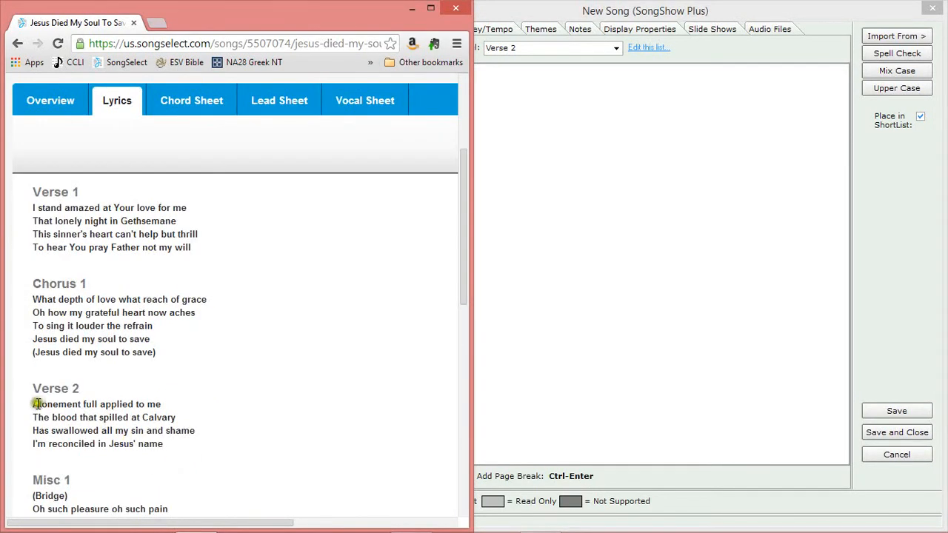
pyautogui.moveTo(33, 404); pyautogui.dragTo(167, 444)
pyautogui.hotkey('ctrl', 'c')
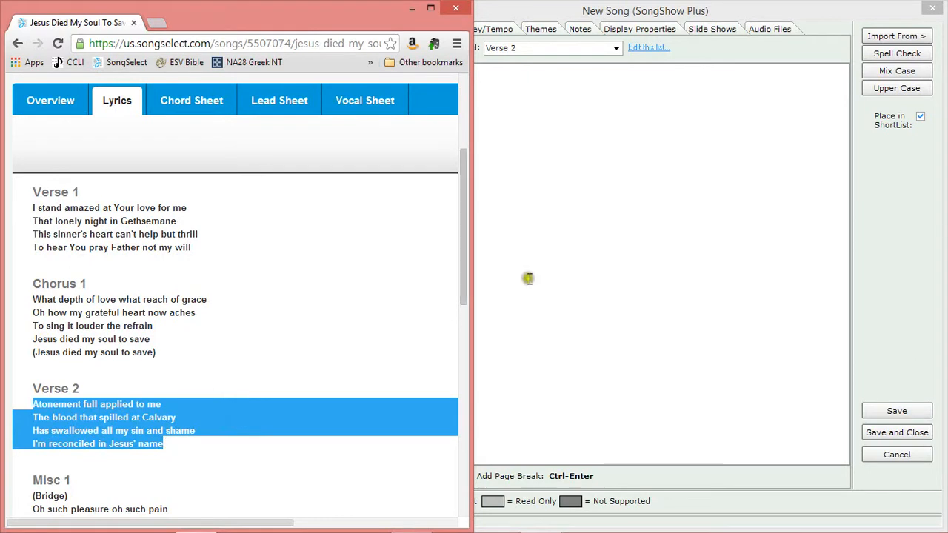
pyautogui.click(554, 254)
pyautogui.hotkey('ctrl', 'v')
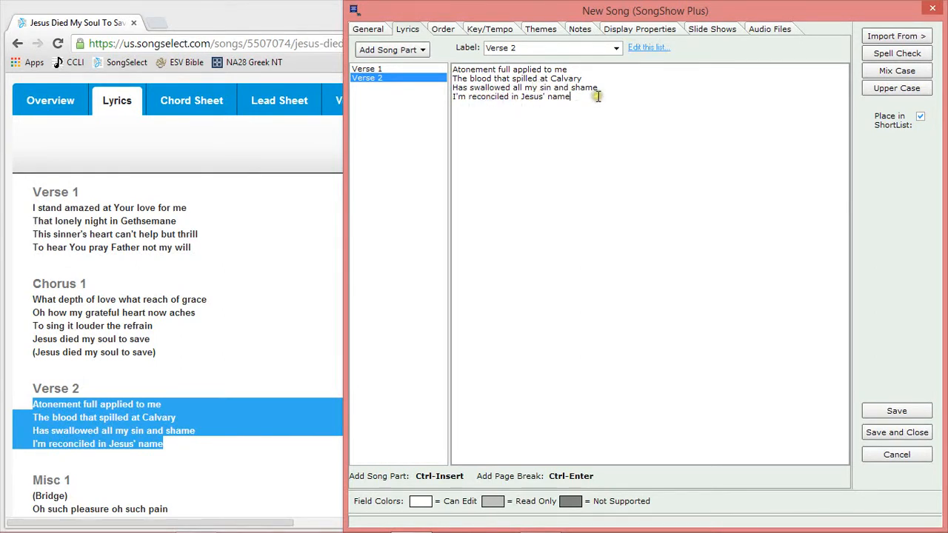
pyautogui.moveTo(553, 97); pyautogui.dragTo(546, 98)
pyautogui.write('N')
# Add a Chorus part and paste the four Chorus 1 lines from SongSelect
pyautogui.click(414, 50)
pyautogui.click(412, 145)
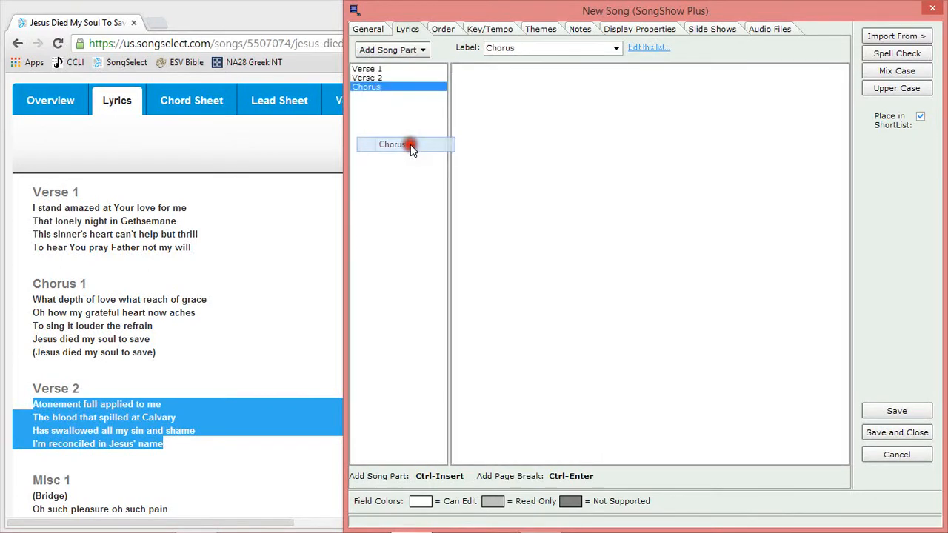
pyautogui.click(160, 297)
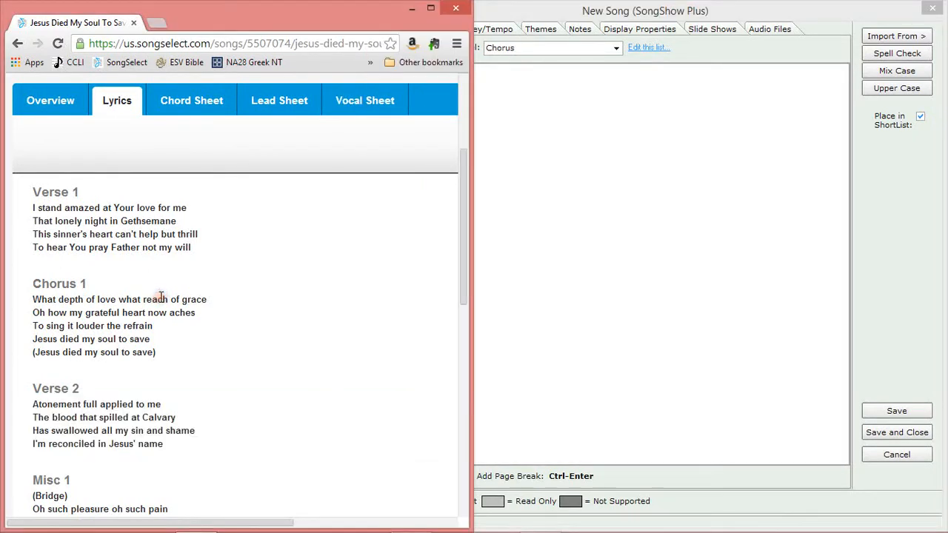
pyautogui.scroll(-4, 160, 297)
pyautogui.scroll(-2, 161, 297)
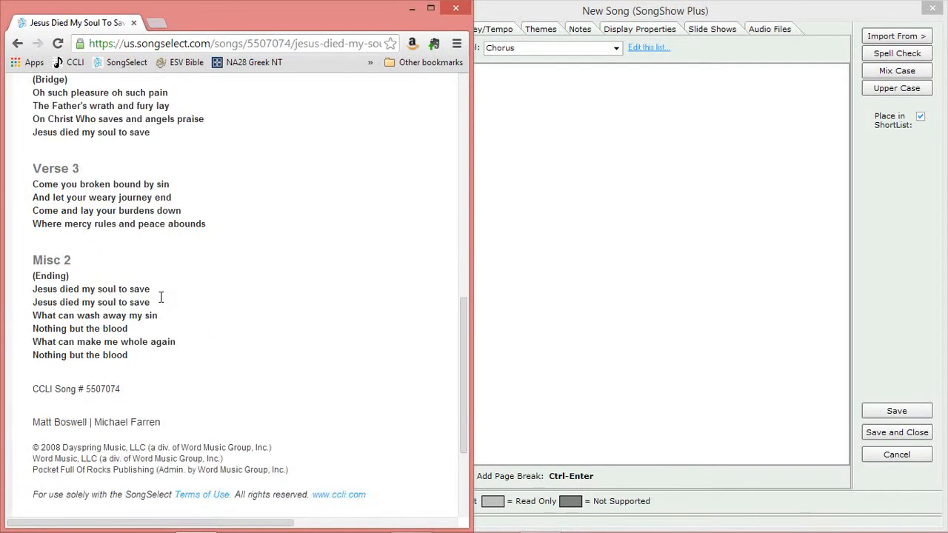
pyautogui.scroll(2, 161, 297)
pyautogui.scroll(4, 160, 297)
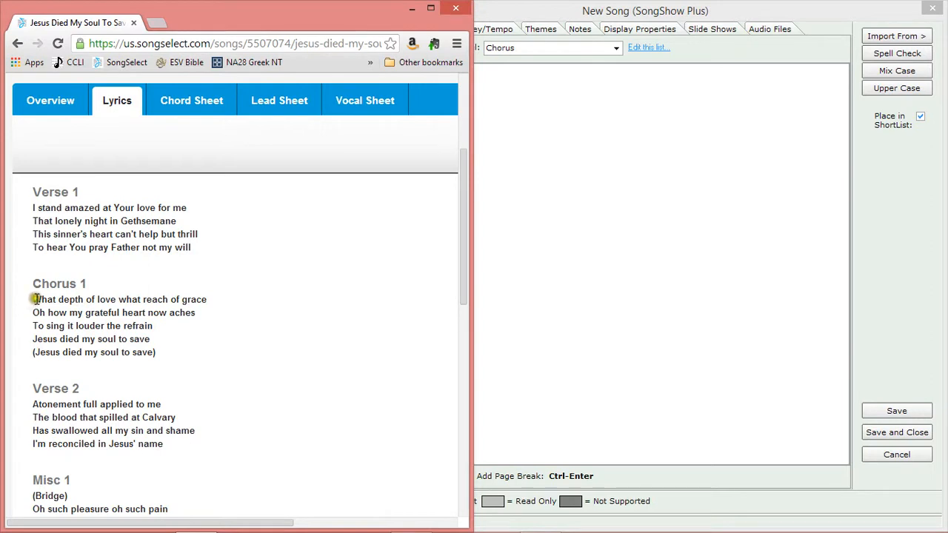
pyautogui.moveTo(34, 298); pyautogui.dragTo(150, 339)
pyautogui.hotkey('ctrl', 'c')
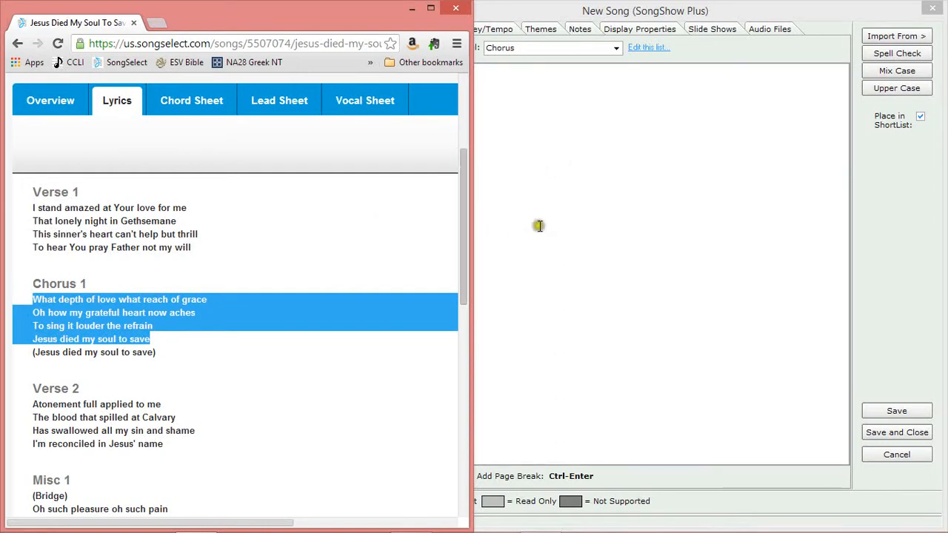
pyautogui.click(579, 202)
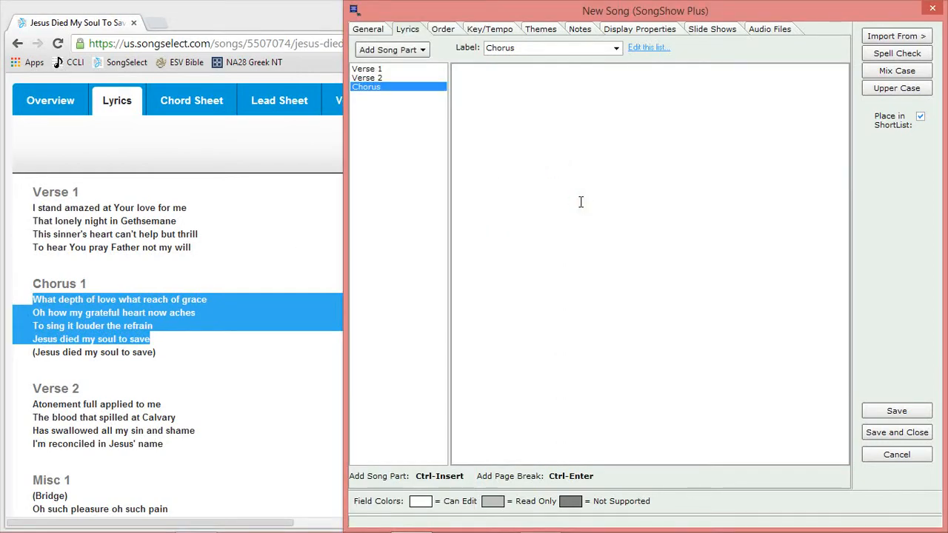
pyautogui.hotkey('ctrl', 'v')
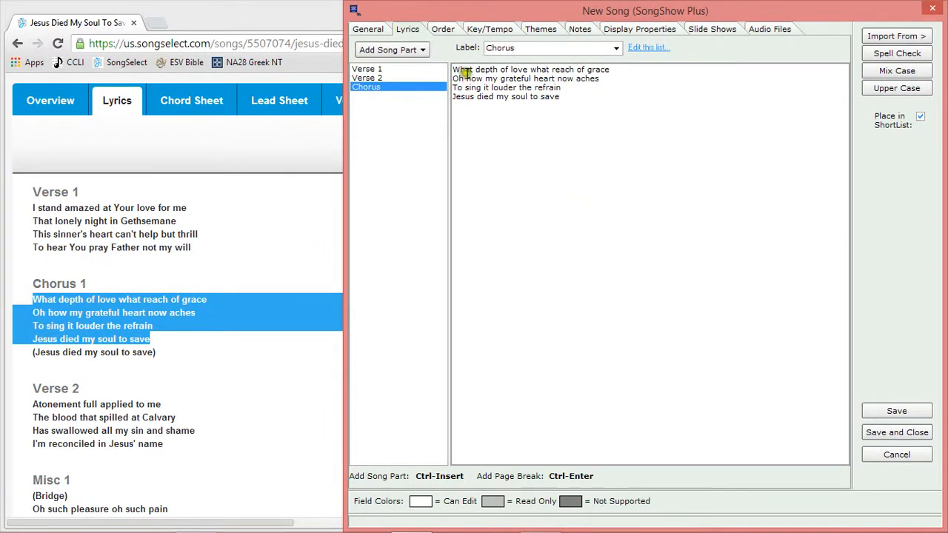
# Add a comma after 'love' in the first chorus line, then copy the four bridge lines
pyautogui.click(525, 69)
pyautogui.write(',')
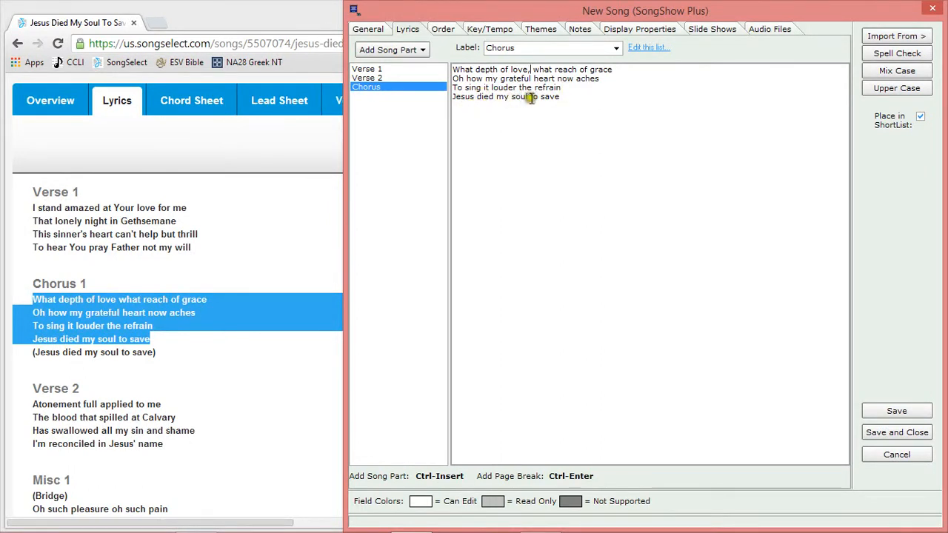
pyautogui.click(574, 97)
pyautogui.click(197, 374)
pyautogui.scroll(-2, 197, 378)
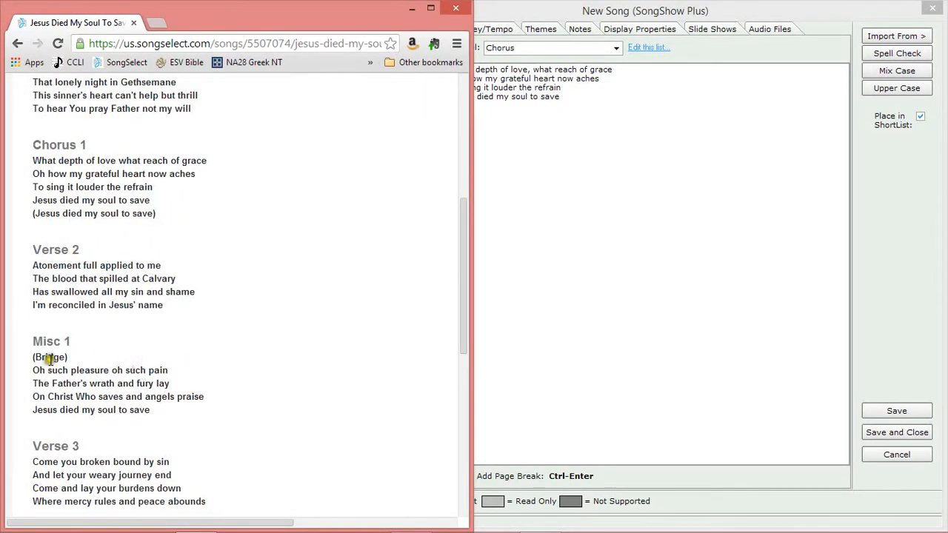
pyautogui.moveTo(32, 371); pyautogui.dragTo(154, 410)
pyautogui.hotkey('ctrl', 'c')
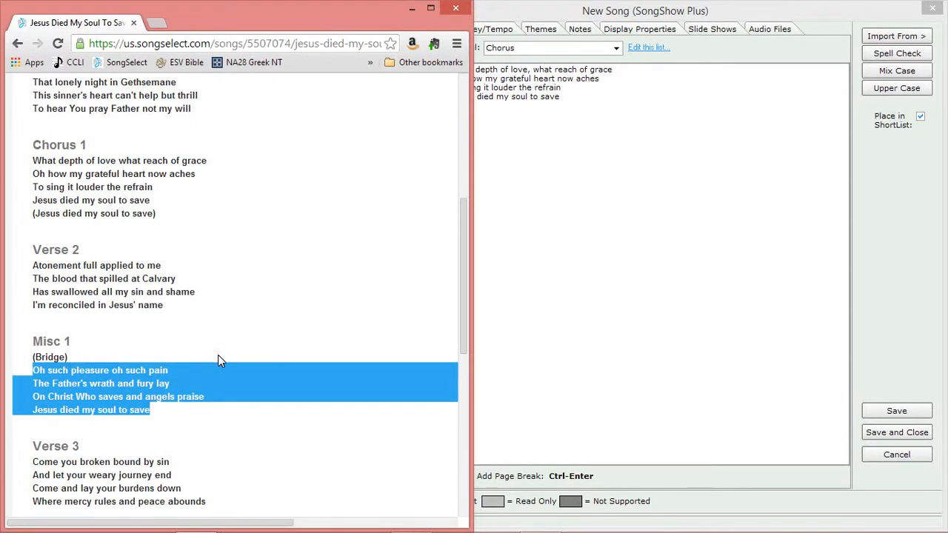
# Add a Bridge part and paste the four bridge lines ending 'Jesus died my soul to save'
pyautogui.click(493, 133)
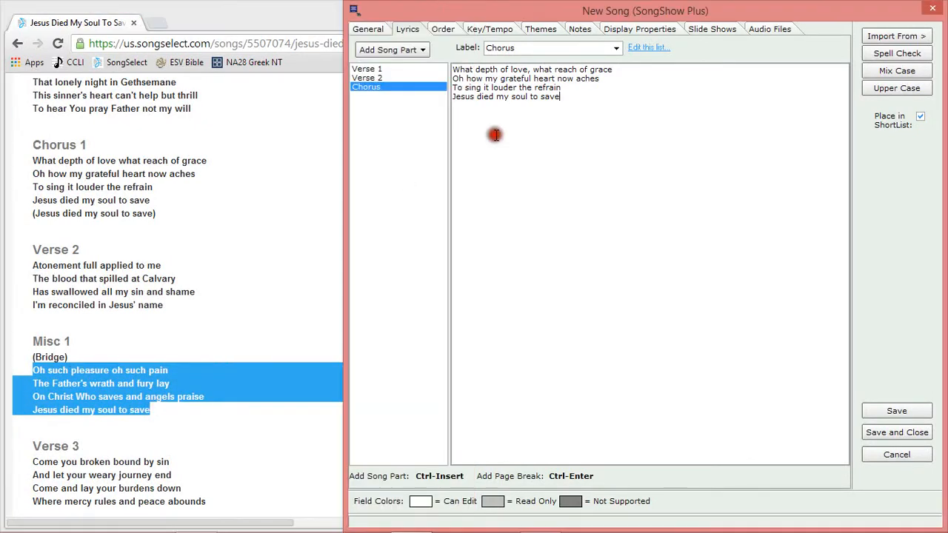
pyautogui.click(406, 53)
pyautogui.click(376, 158)
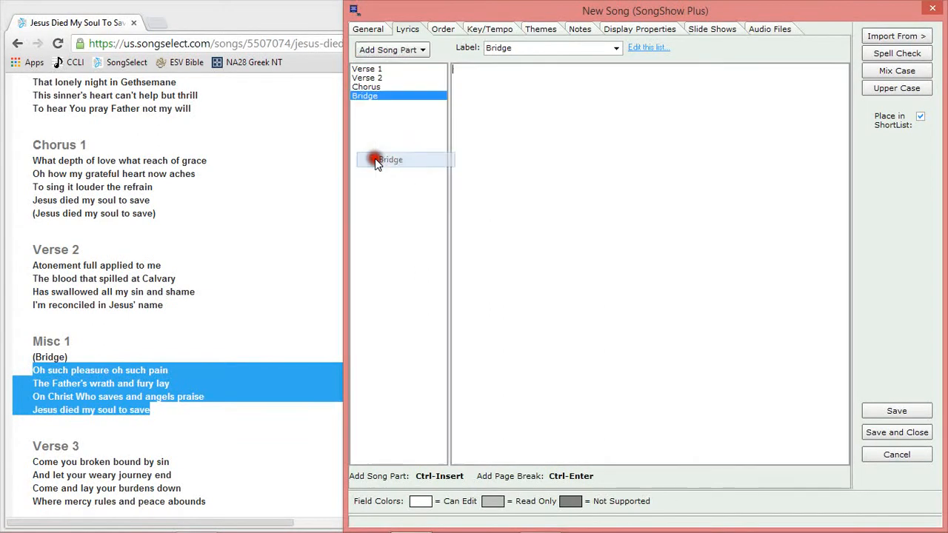
pyautogui.click(510, 129)
pyautogui.hotkey('ctrl', 'v')
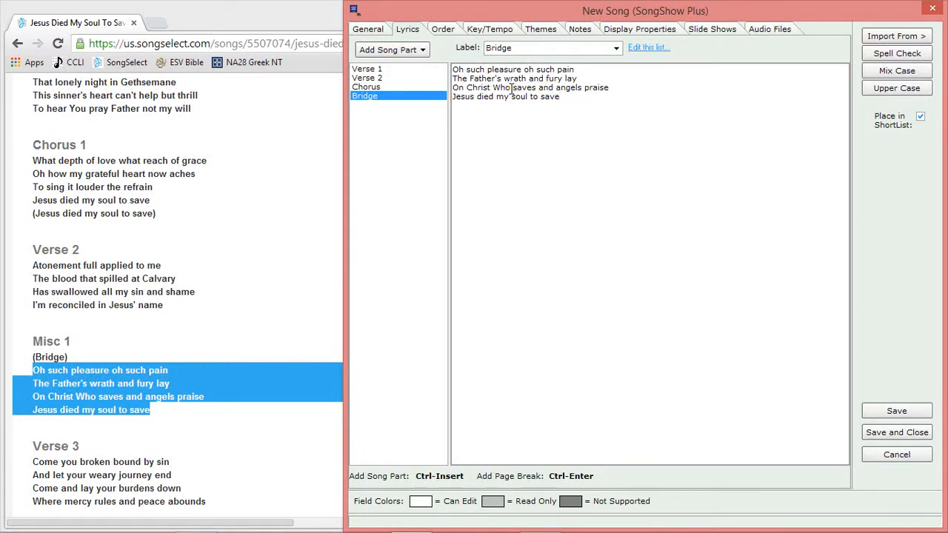
# Correct the third Bridge line to read 'On Christ whom saints and angels praise'
pyautogui.moveTo(511, 88); pyautogui.dragTo(492, 94)
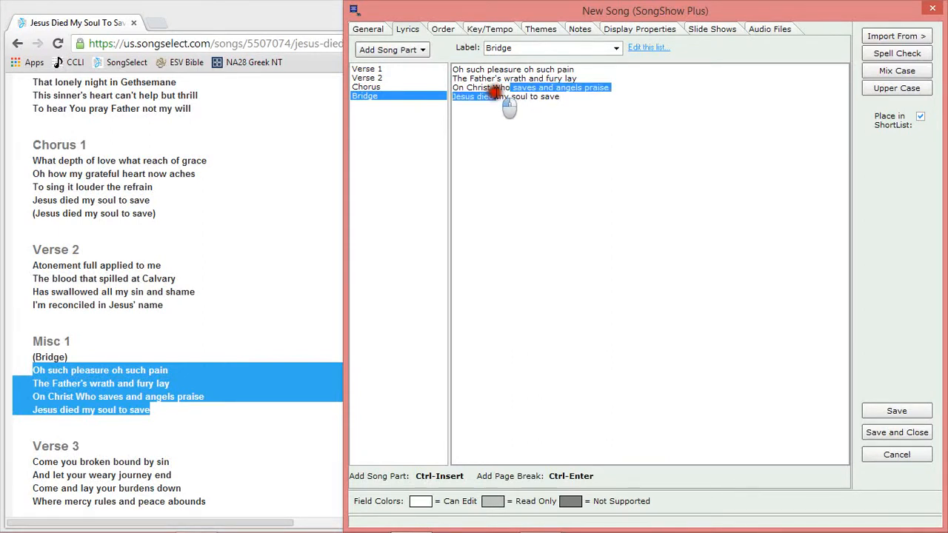
pyautogui.doubleClick(501, 87)
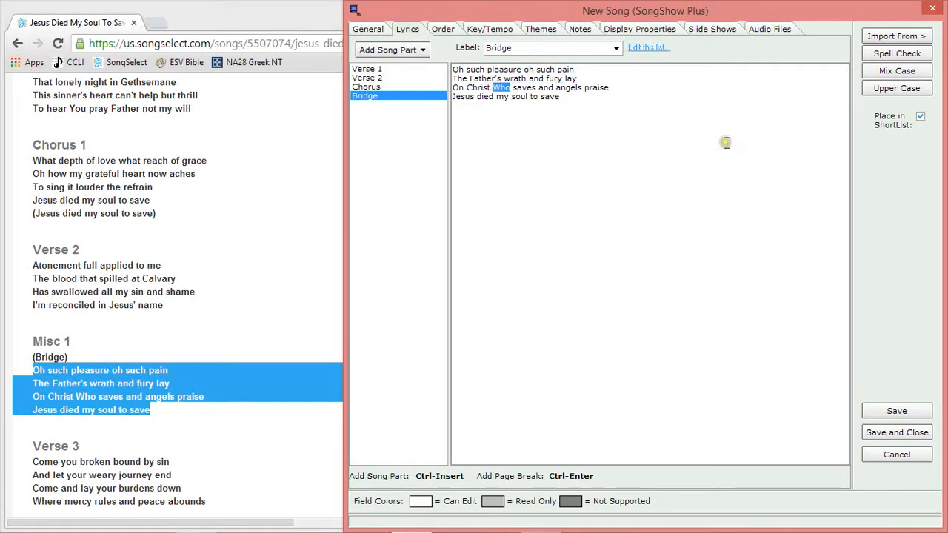
pyautogui.write('whom')
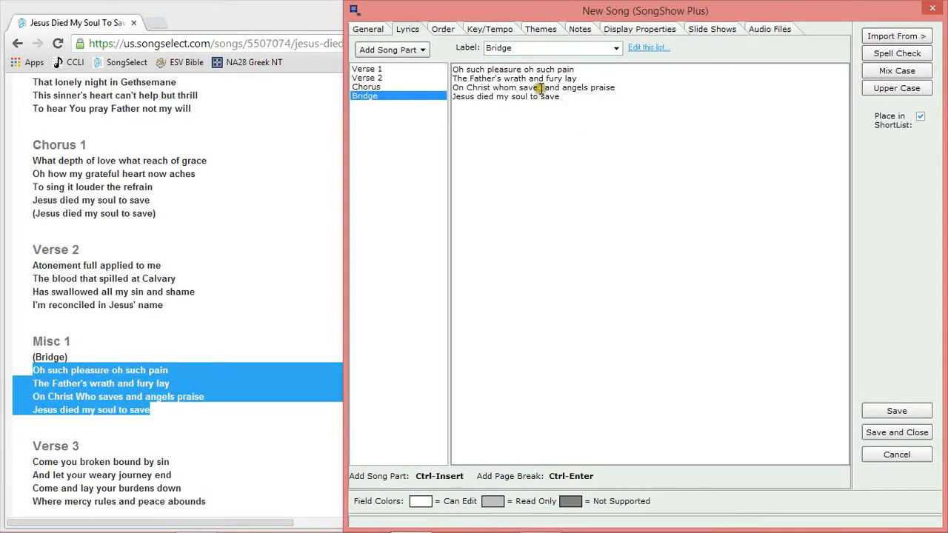
pyautogui.moveTo(542, 88)
pyautogui.mouseDown()
pyautogui.moveTo(554, 95)
pyautogui.moveTo(524, 89)
pyautogui.mouseUp()
pyautogui.write('aints')
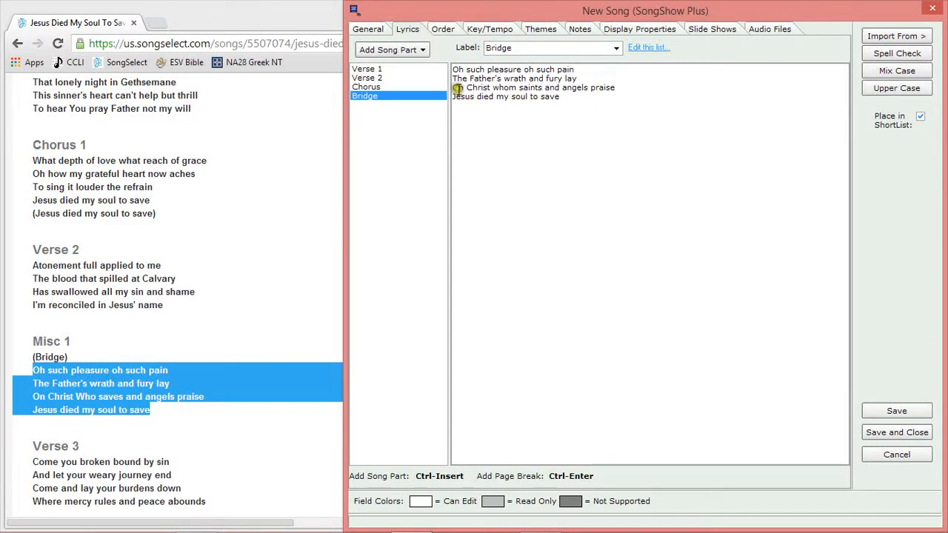
# Insert commas after 'pleasure' and 'lay', then select the four Verse 3 lines on SongSelect
pyautogui.click(522, 69)
pyautogui.write(',')
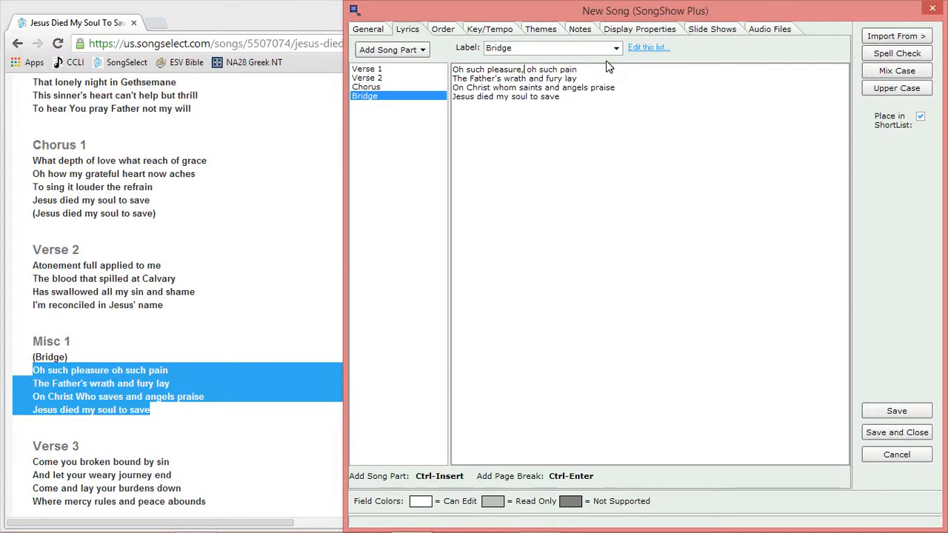
pyautogui.click(577, 81)
pyautogui.write(',')
pyautogui.moveTo(33, 462); pyautogui.dragTo(207, 501)
pyautogui.hotkey('ctrl', 'c')
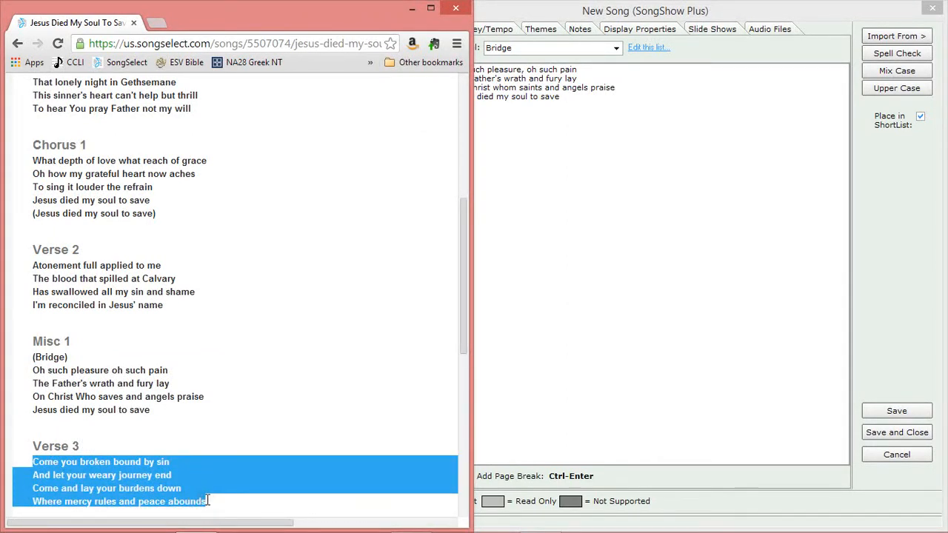
# Add a Verse 3 part, paste its four lines, and change 'you' to 'ye' in line one
pyautogui.click(552, 269)
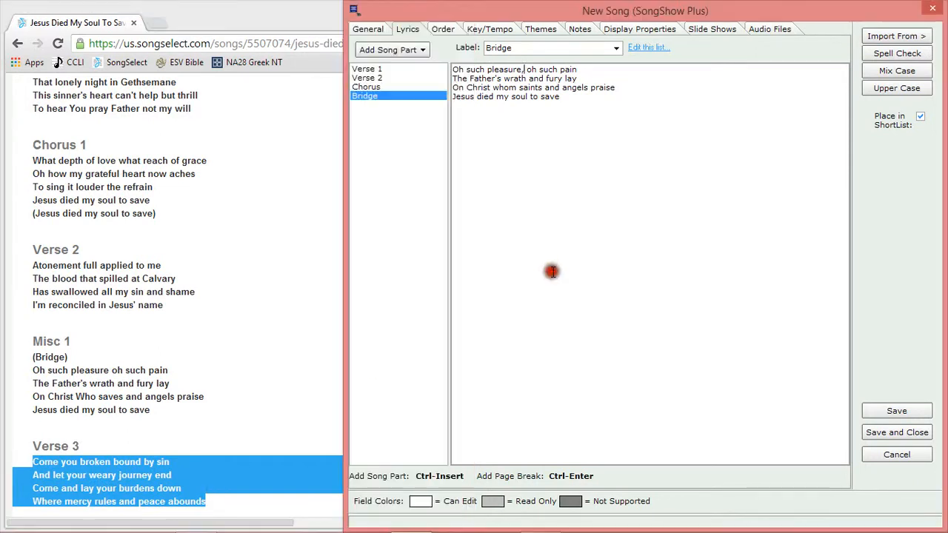
pyautogui.click(424, 53)
pyautogui.click(391, 96)
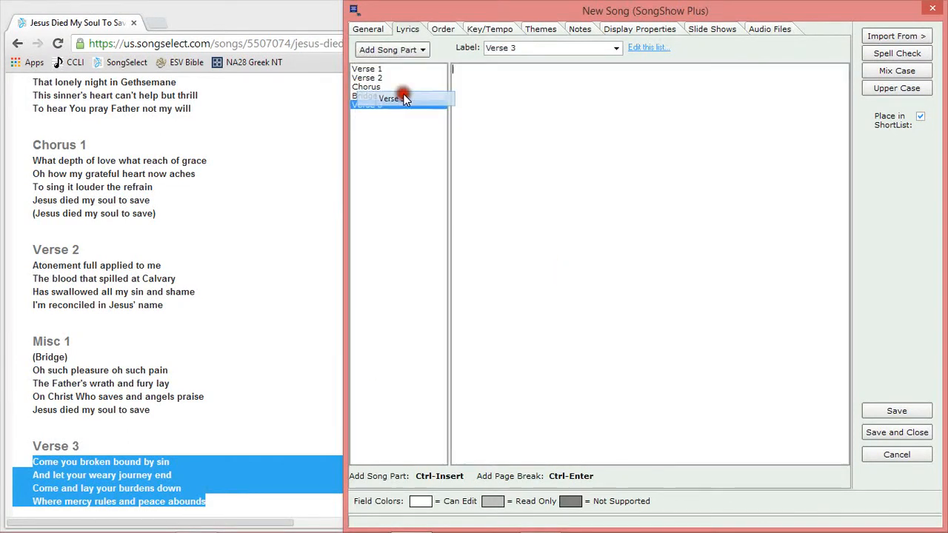
pyautogui.hotkey('ctrl', 'v')
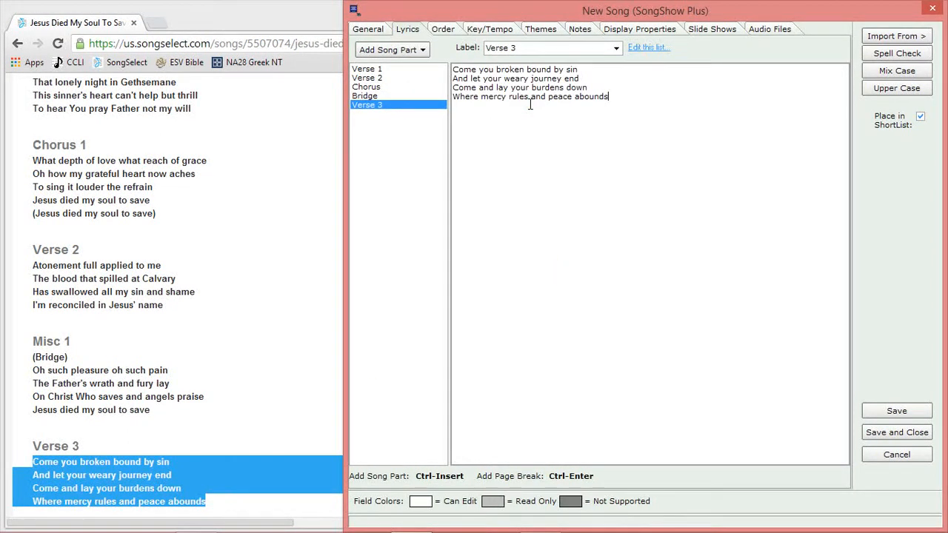
pyautogui.moveTo(492, 70); pyautogui.dragTo(484, 70)
pyautogui.write('e')
# Review the SongSelect lyrics page, then return to the song editor
pyautogui.click(204, 334)
pyautogui.scroll(-2, 205, 335)
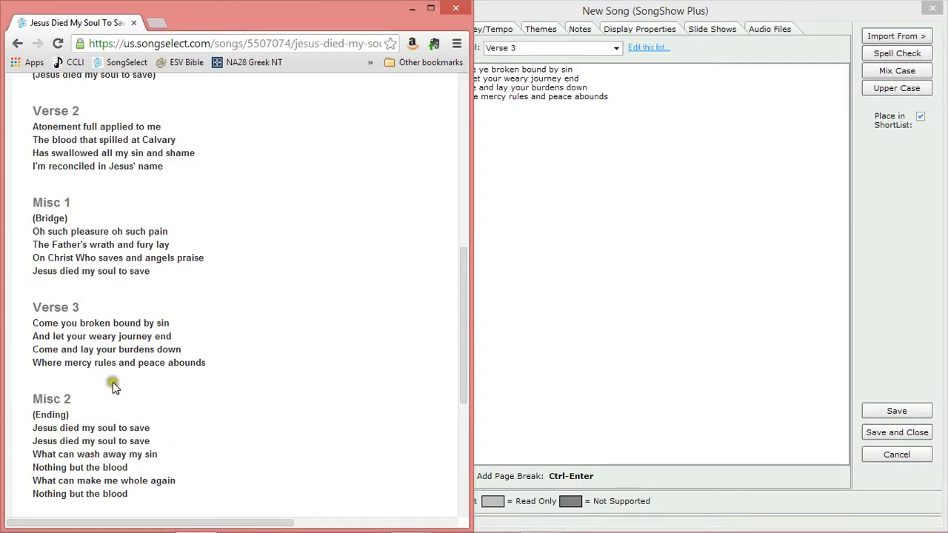
pyautogui.scroll(4, 204, 428)
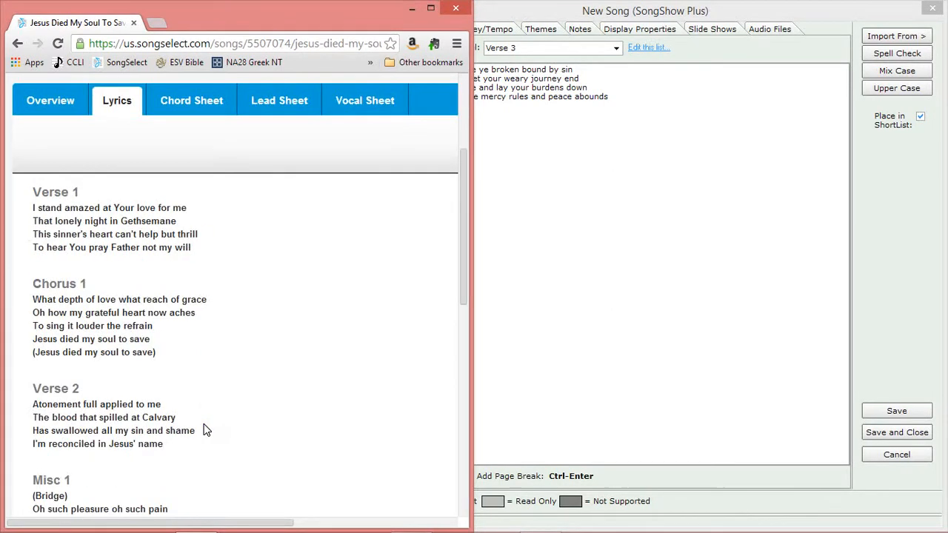
pyautogui.click(628, 221)
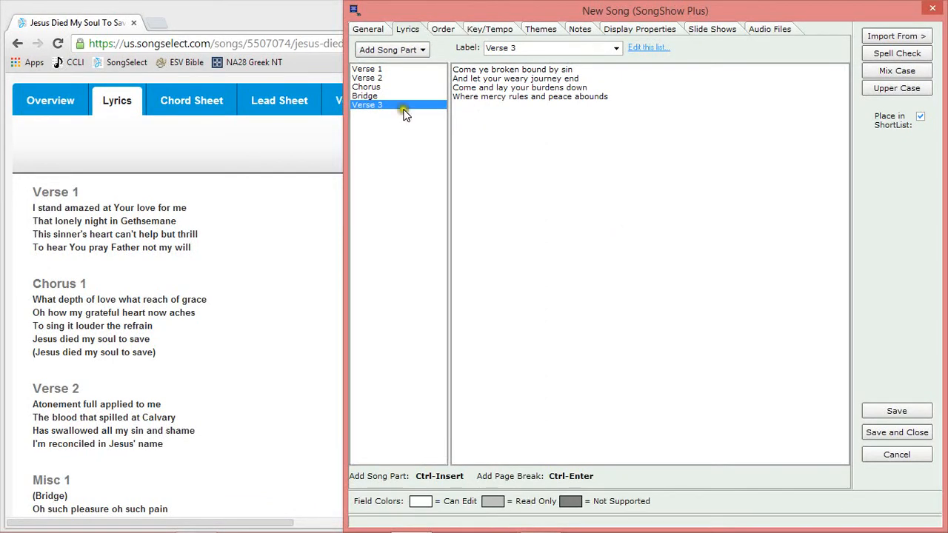
# Start the verse order with blank slide, Verse 1, Chorus, Verse 2, Chorus
pyautogui.click(447, 30)
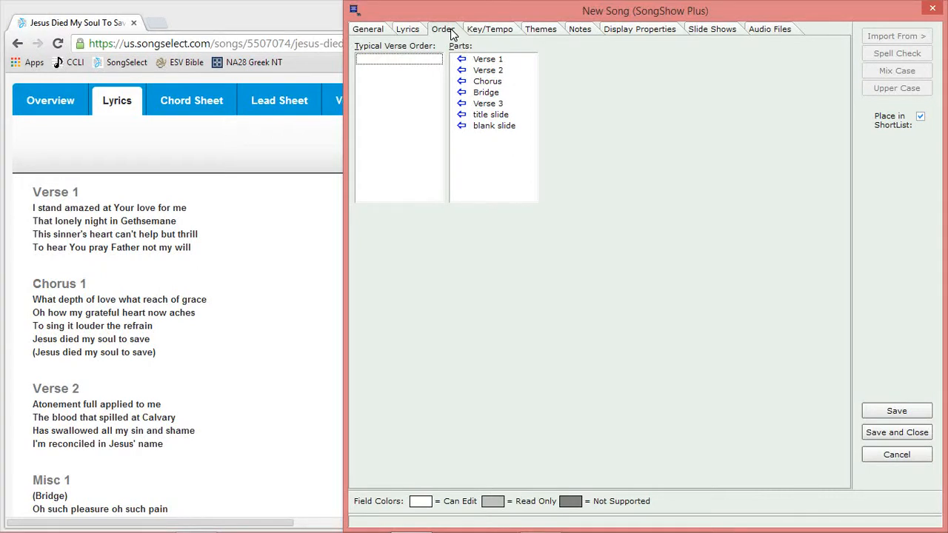
pyautogui.click(461, 126)
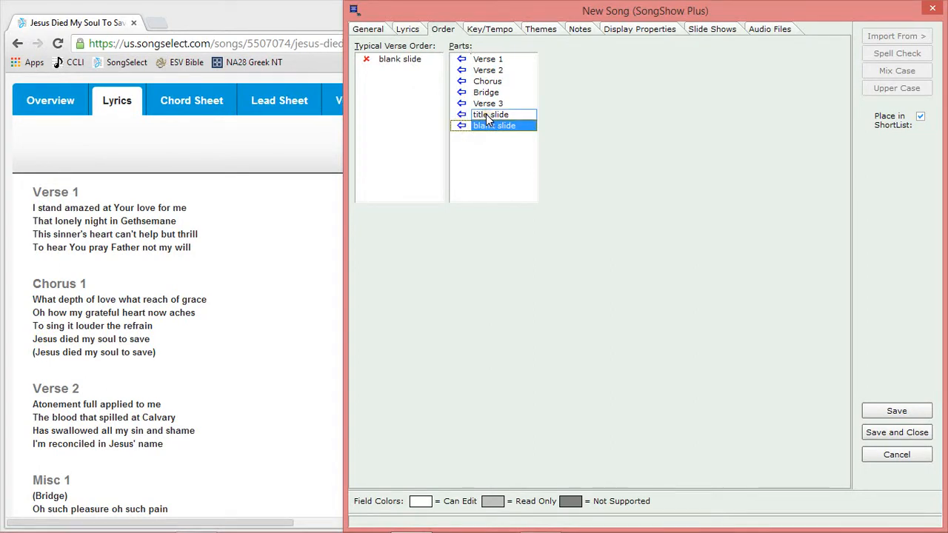
pyautogui.click(411, 54)
pyautogui.click(461, 59)
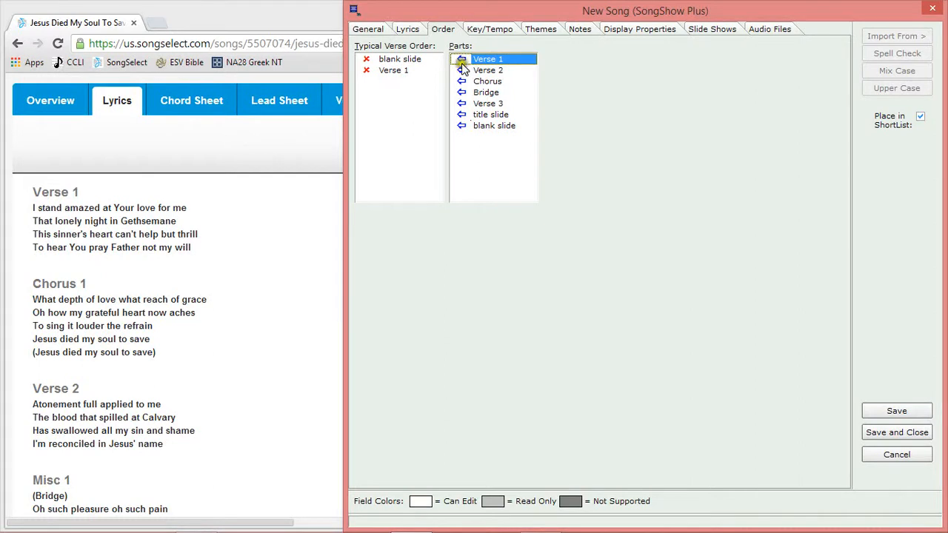
pyautogui.click(461, 81)
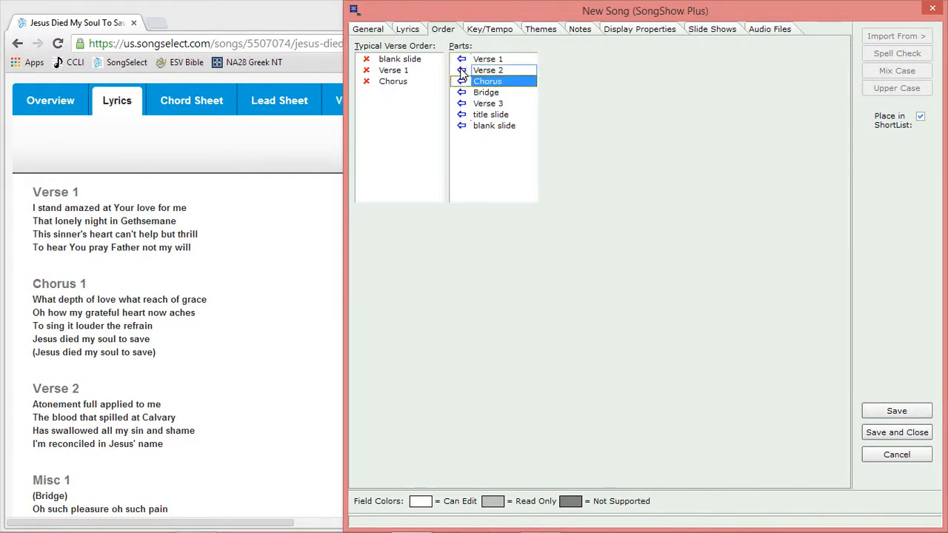
pyautogui.click(461, 70)
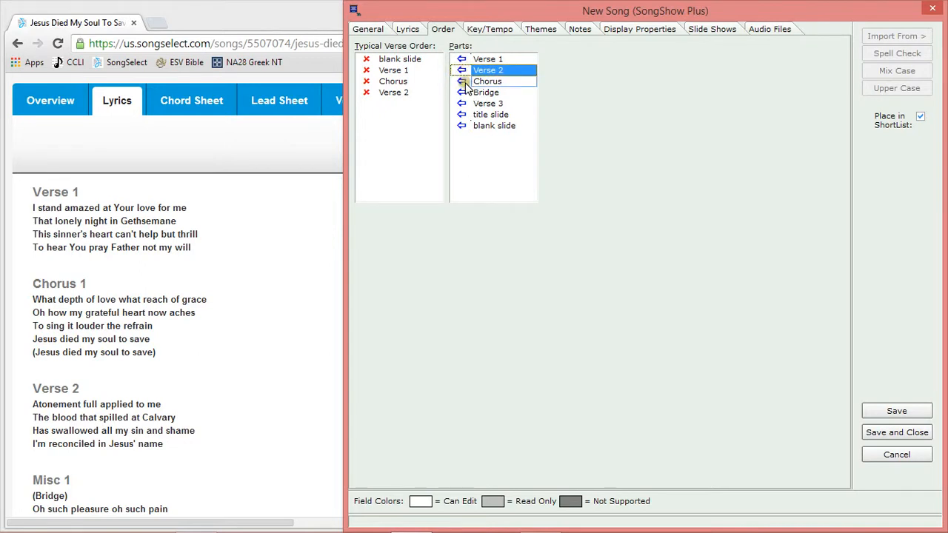
pyautogui.click(461, 81)
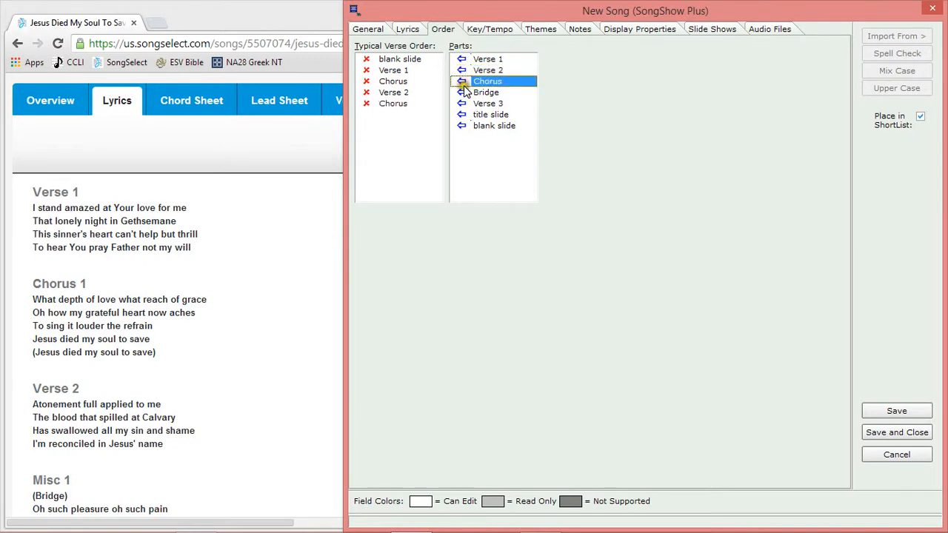
# Continue the verse order with Bridge, Verse 3, Chorus, Chorus and a closing blank slide
pyautogui.click(461, 93)
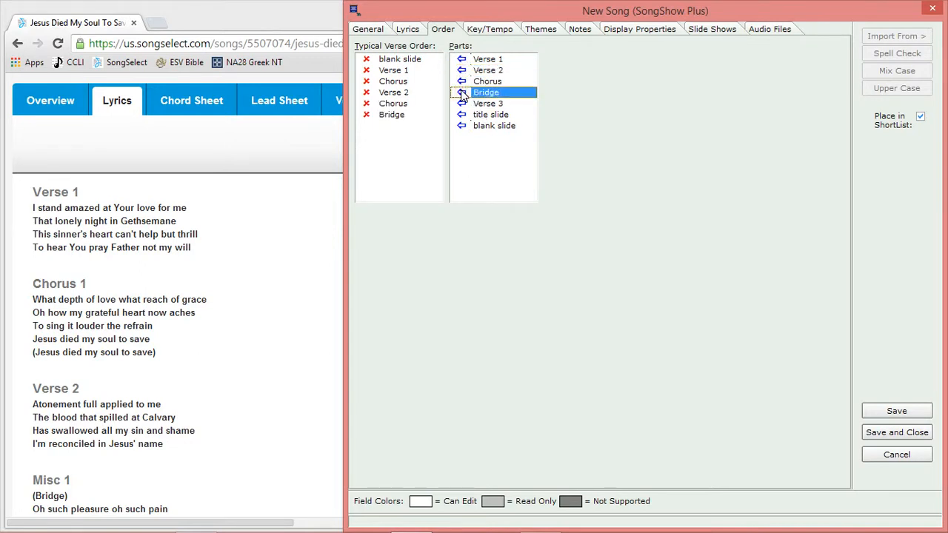
pyautogui.click(461, 104)
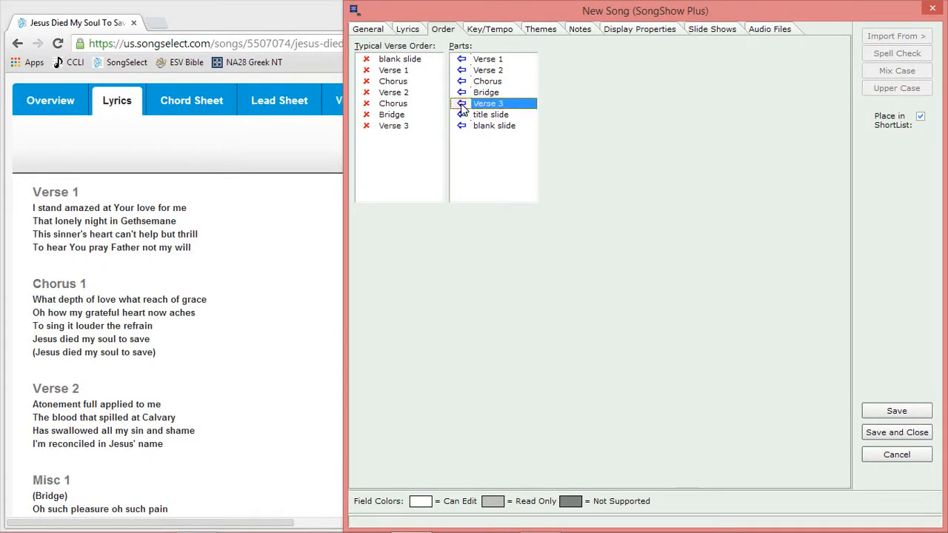
pyautogui.click(461, 81)
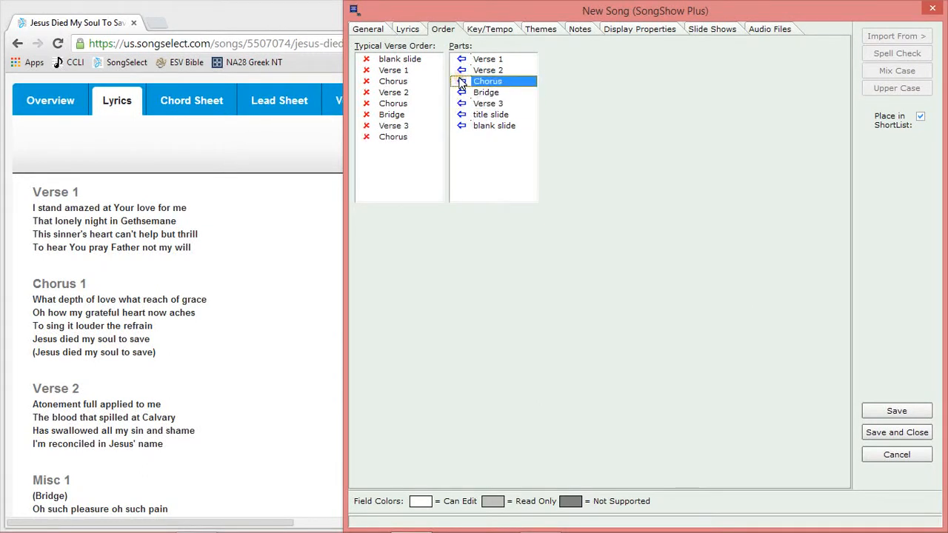
pyautogui.click(460, 81)
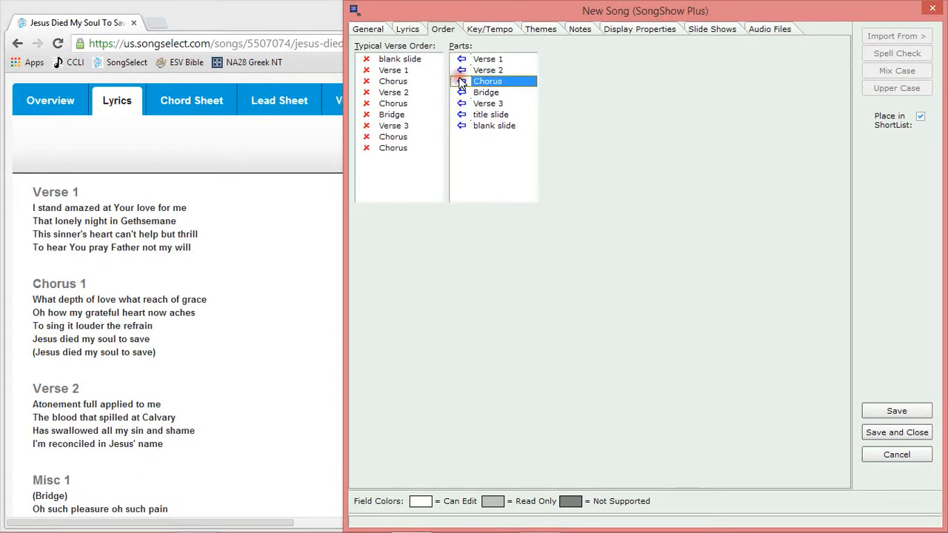
pyautogui.click(461, 126)
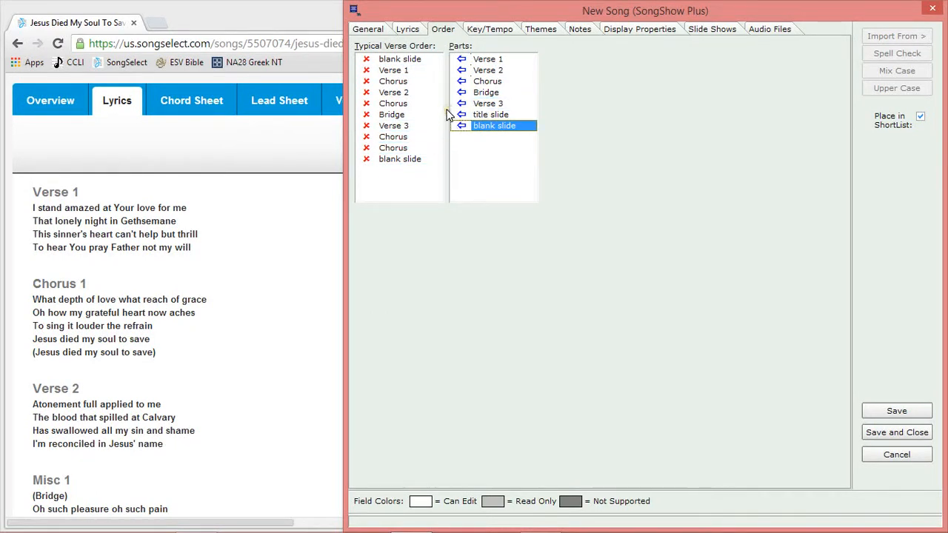
# Add a duplicate Verse 3 to the verse order, delete it, and open Display Properties
pyautogui.click(405, 124)
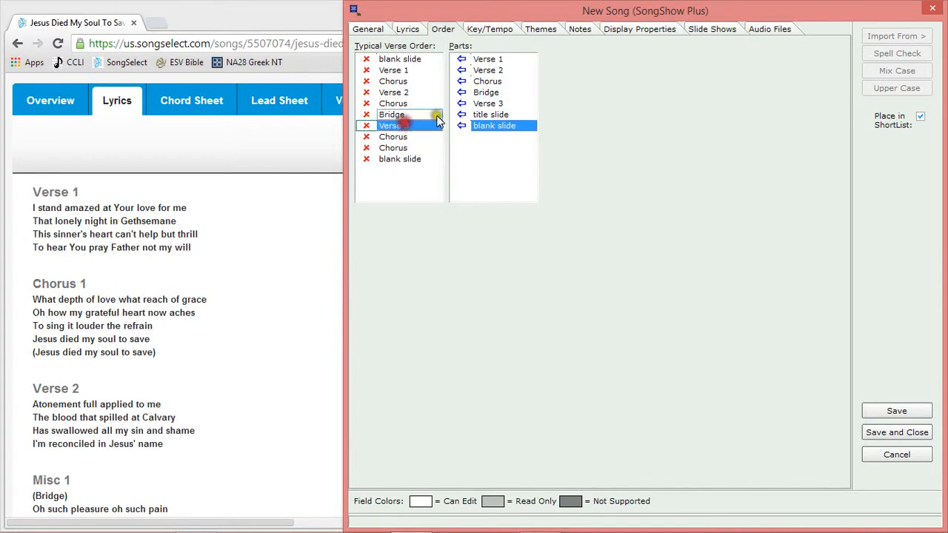
pyautogui.click(463, 103)
pyautogui.click(418, 135)
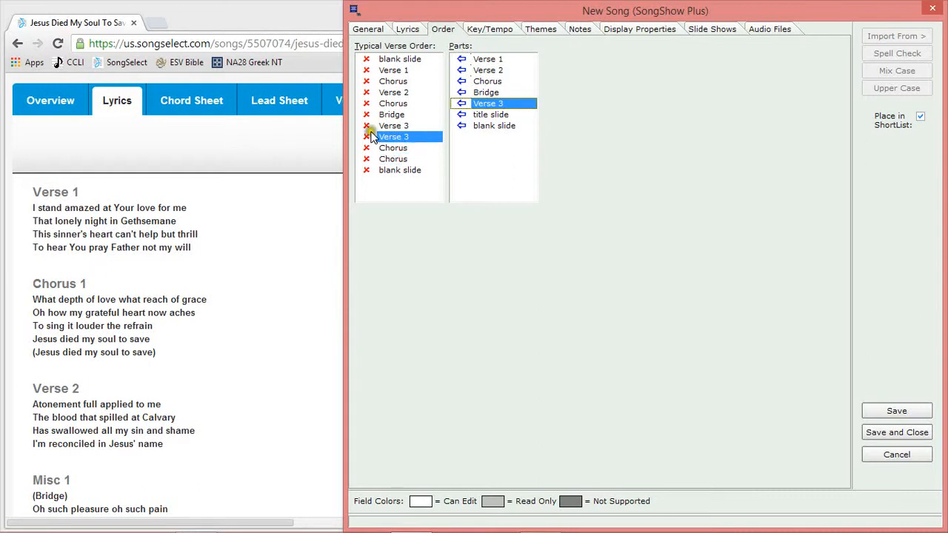
pyautogui.click(366, 126)
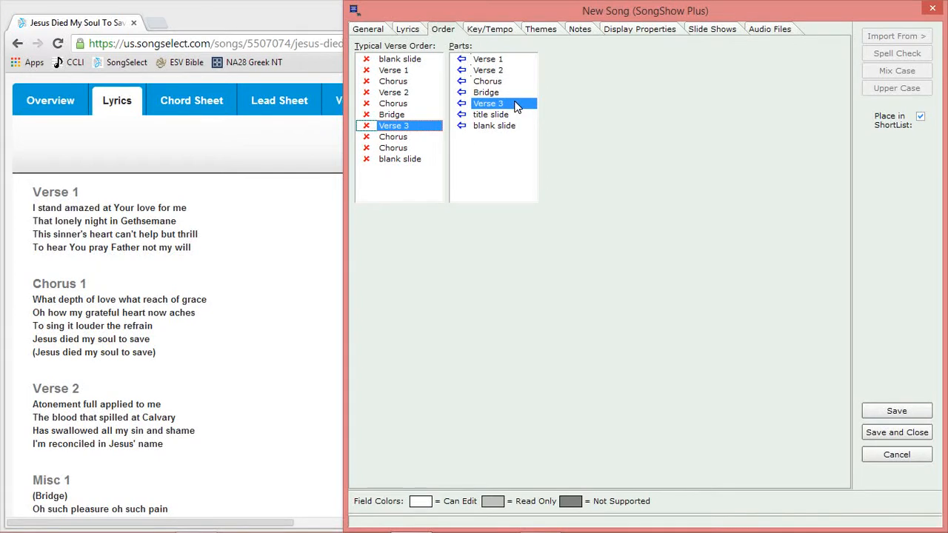
pyautogui.moveTo(402, 128)
pyautogui.mouseDown()
pyautogui.moveTo(413, 156)
pyautogui.moveTo(405, 121)
pyautogui.mouseUp()
pyautogui.click(624, 33)
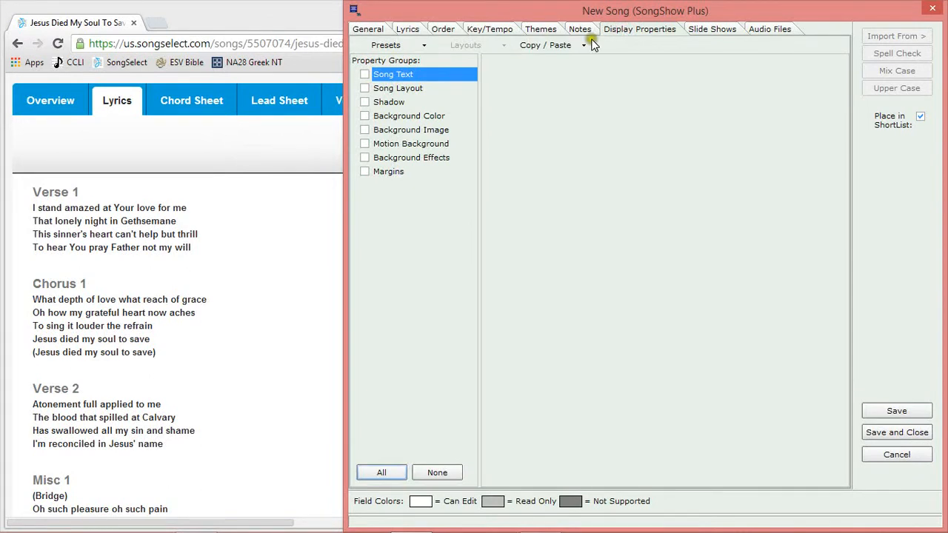
# Turn on Song Text and set the lyrics font to Trebuchet MS, size 21
pyautogui.click(365, 74)
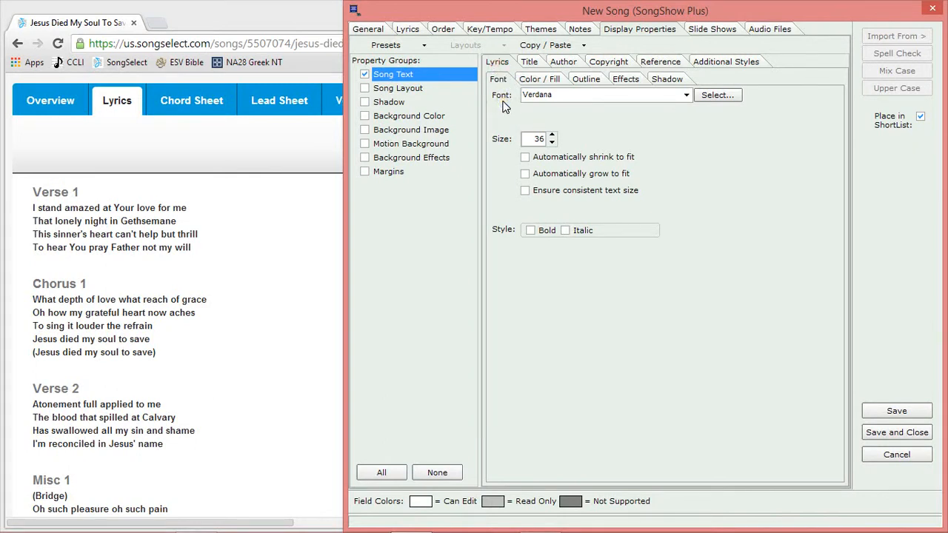
pyautogui.click(530, 95)
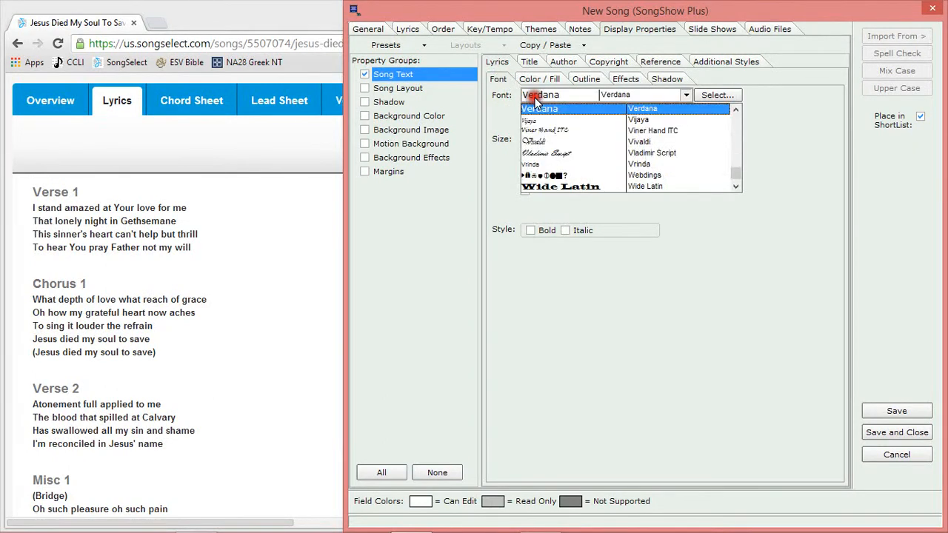
pyautogui.click(736, 110)
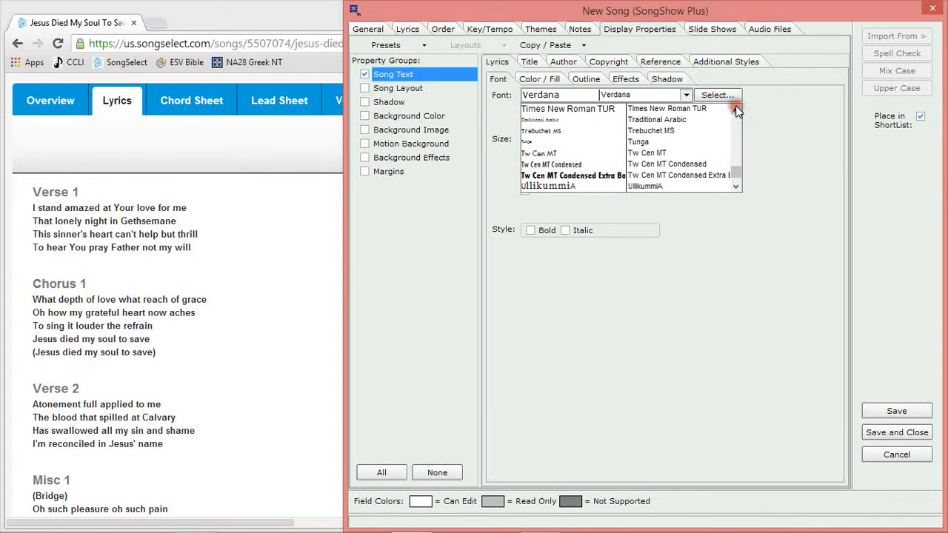
pyautogui.click(582, 130)
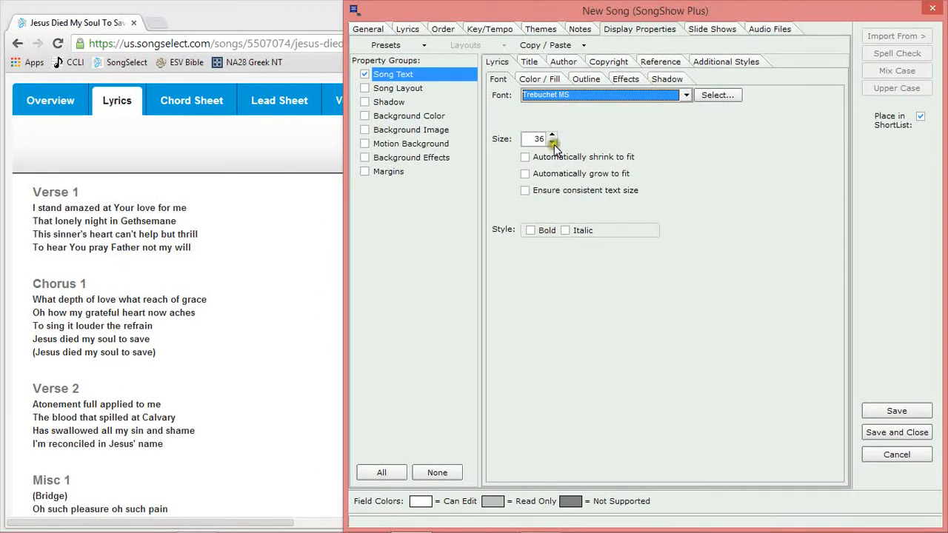
pyautogui.click(552, 141)
pyautogui.click(552, 142)
pyautogui.click(552, 141)
pyautogui.click(552, 136)
# Enable 'Automatically shrink to fit' and 'Ensure consistent text size' for the lyrics
pyautogui.click(524, 158)
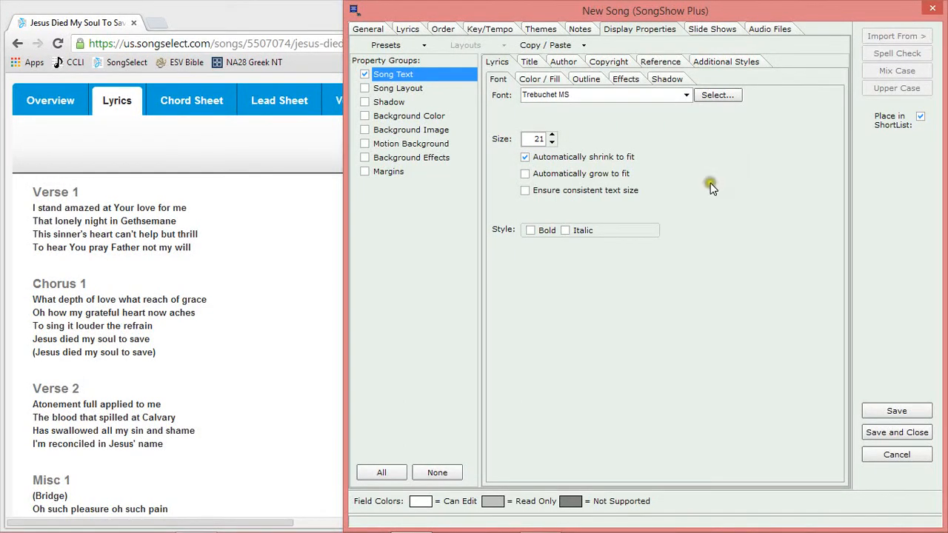
pyautogui.click(525, 192)
pyautogui.click(508, 65)
pyautogui.click(526, 63)
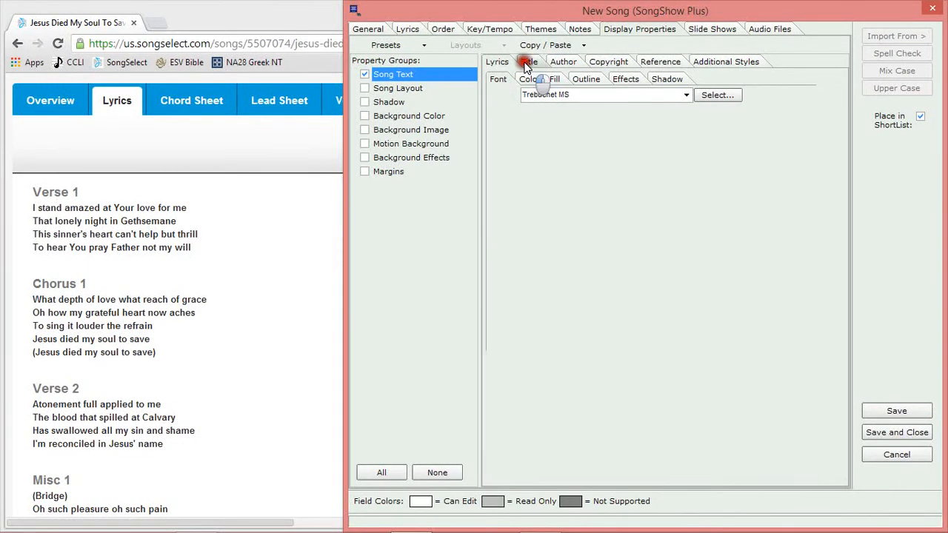
# Set the title font to Lucida Sans, size 10
pyautogui.click(569, 97)
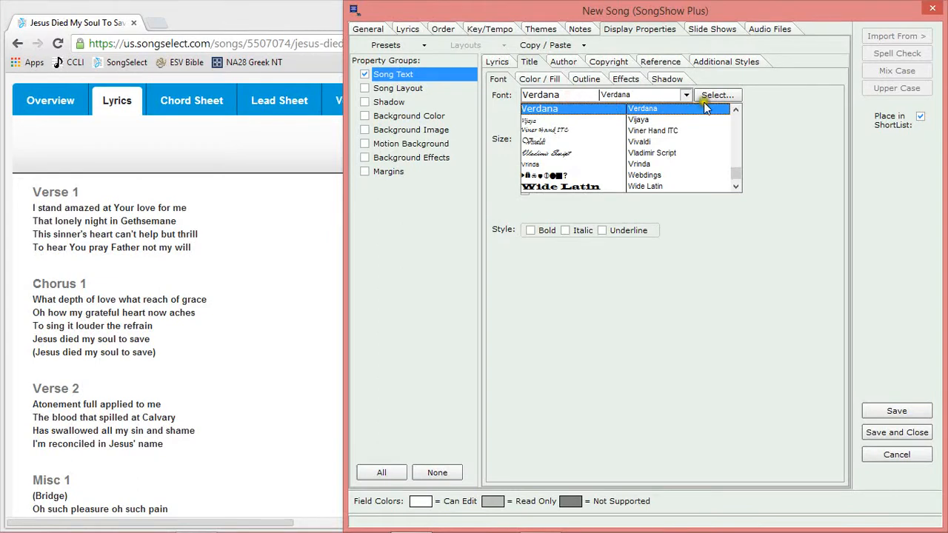
pyautogui.moveTo(737, 110); pyautogui.dragTo(737, 111)
pyautogui.moveTo(736, 172); pyautogui.dragTo(727, 152)
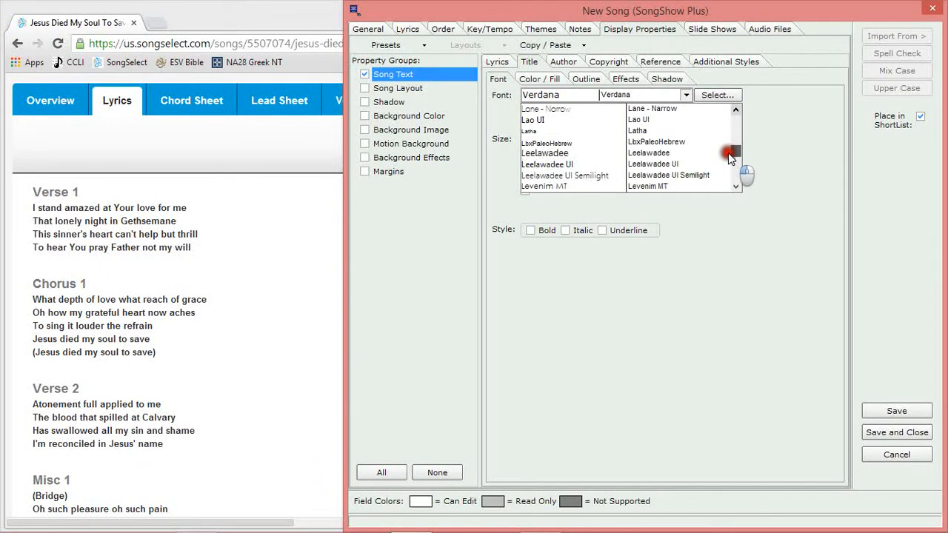
pyautogui.moveTo(737, 188); pyautogui.dragTo(737, 188)
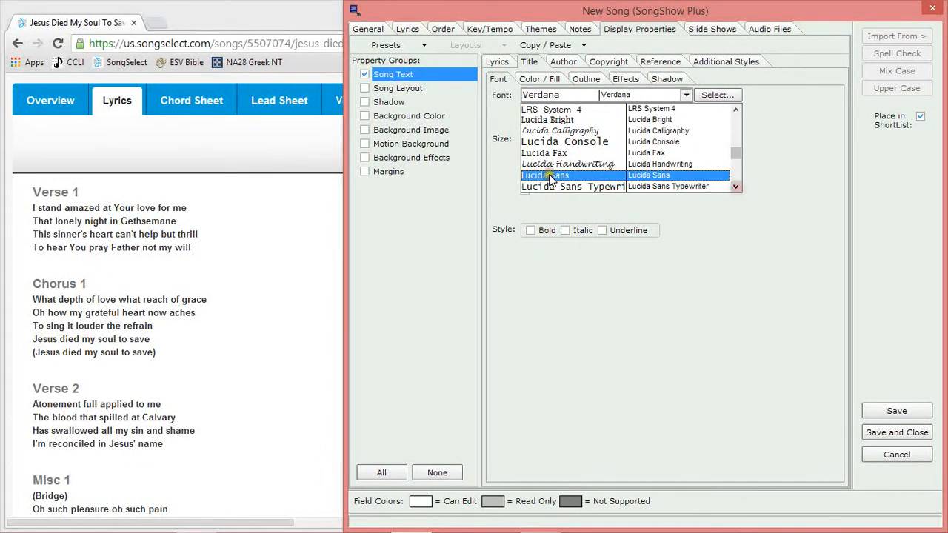
pyautogui.click(649, 175)
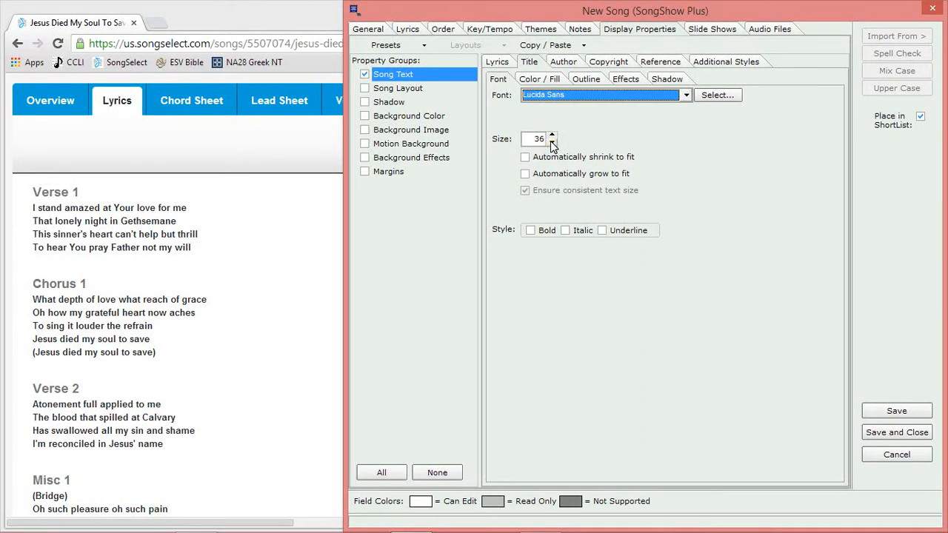
pyautogui.click(551, 142)
pyautogui.click(551, 142)
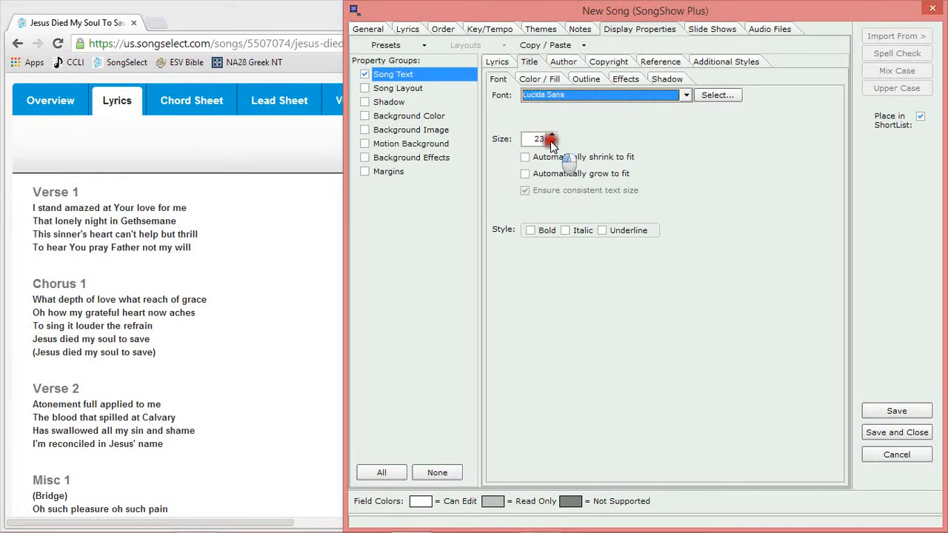
pyautogui.click(551, 142)
pyautogui.click(551, 142)
pyautogui.click(551, 142)
pyautogui.click(551, 142)
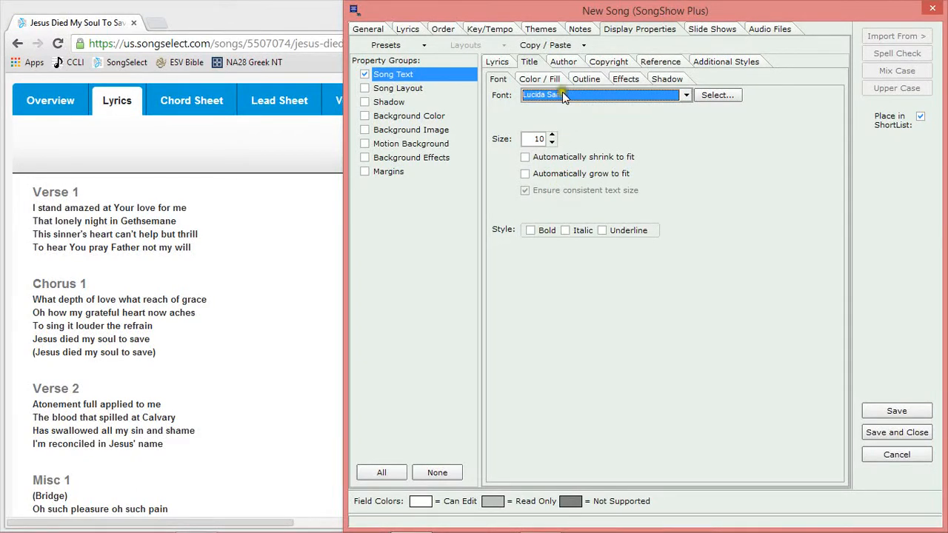
# Set the author font to Trebuchet MS
pyautogui.click(562, 62)
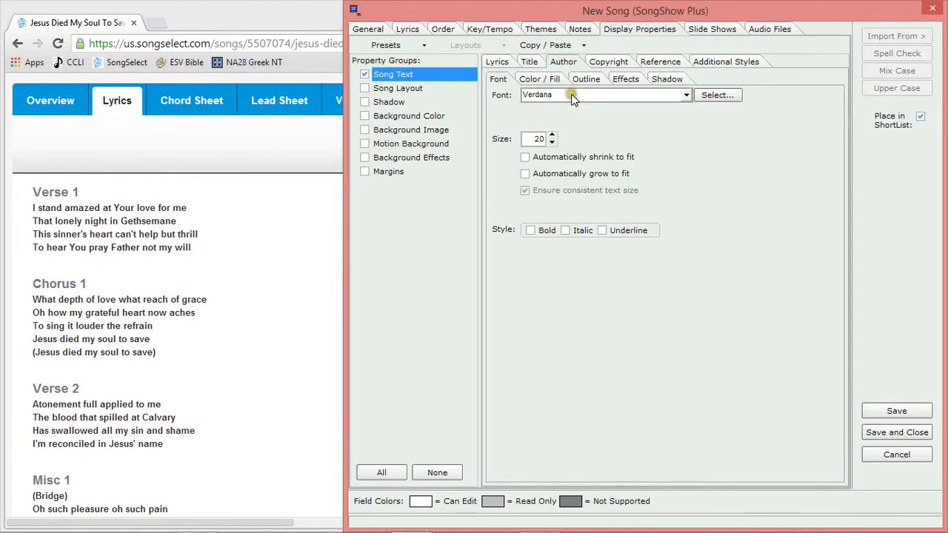
pyautogui.click(571, 94)
pyautogui.scroll(3, 729, 109)
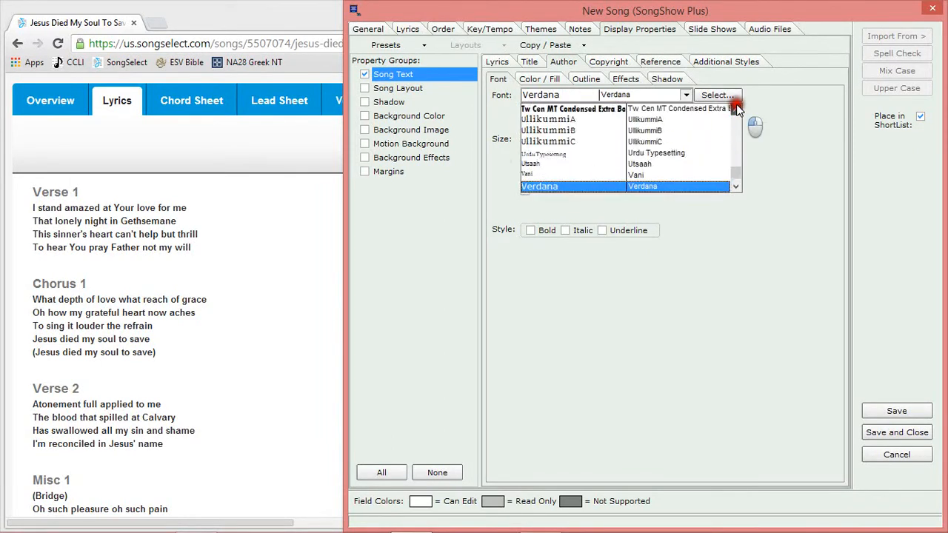
pyautogui.click(540, 141)
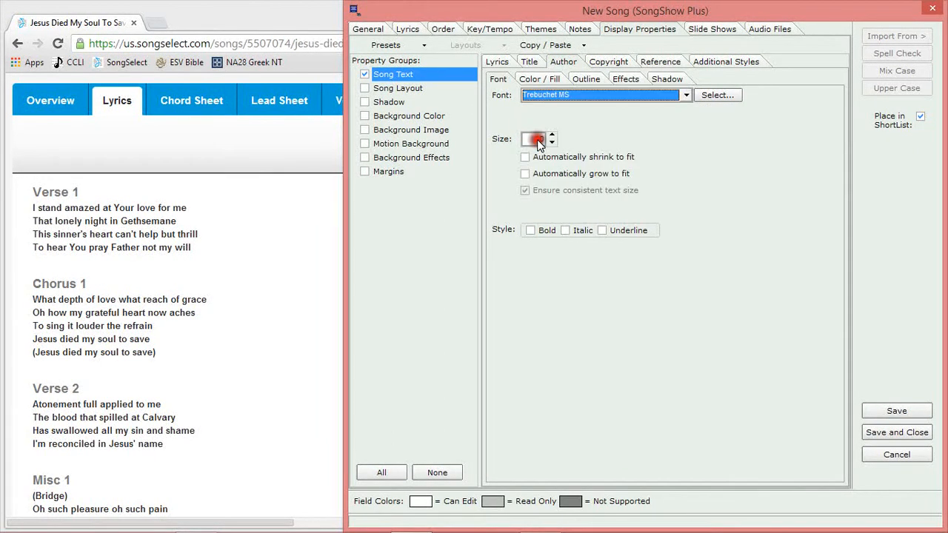
pyautogui.click(553, 138)
pyautogui.write('Verdana')
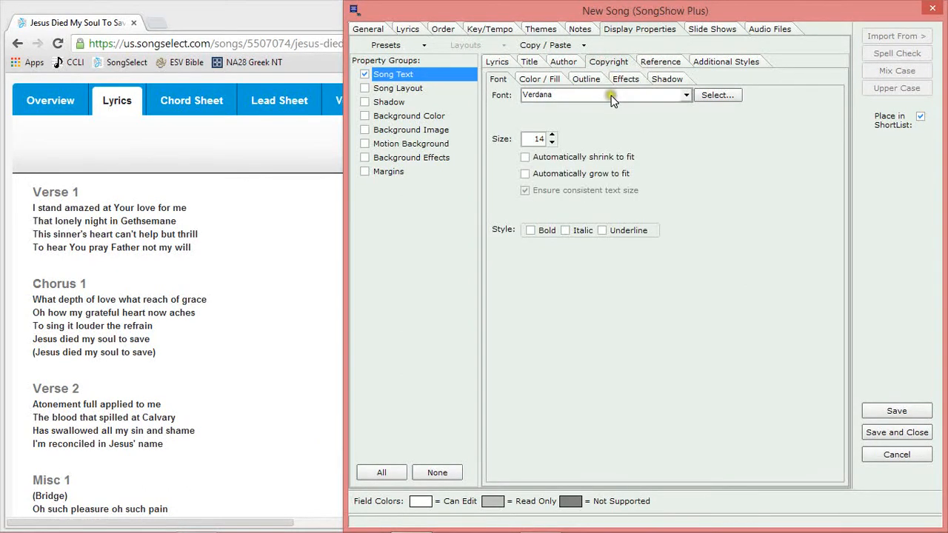
# Set the copyright font to Trebuchet MS, size 8
pyautogui.click(684, 95)
pyautogui.click(735, 109)
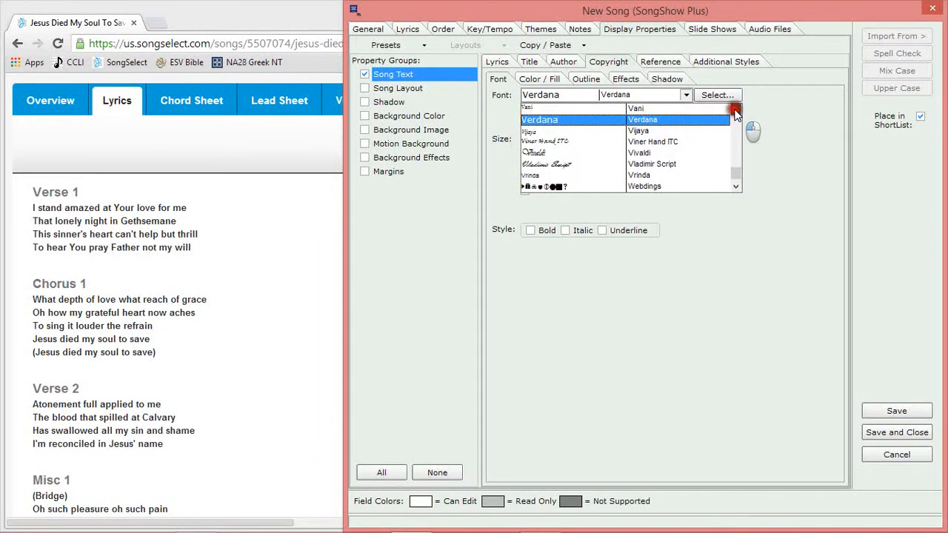
pyautogui.click(735, 111)
pyautogui.click(552, 153)
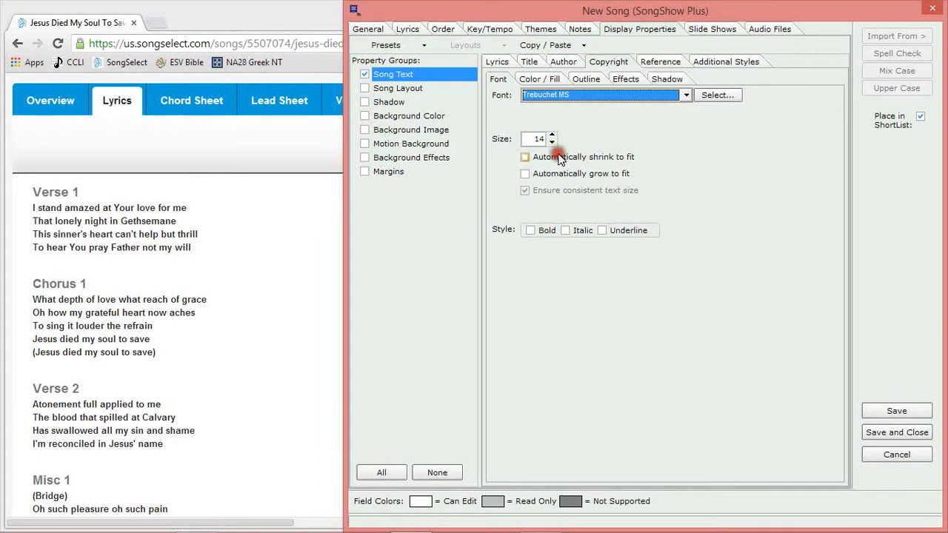
pyautogui.click(552, 141)
pyautogui.click(729, 62)
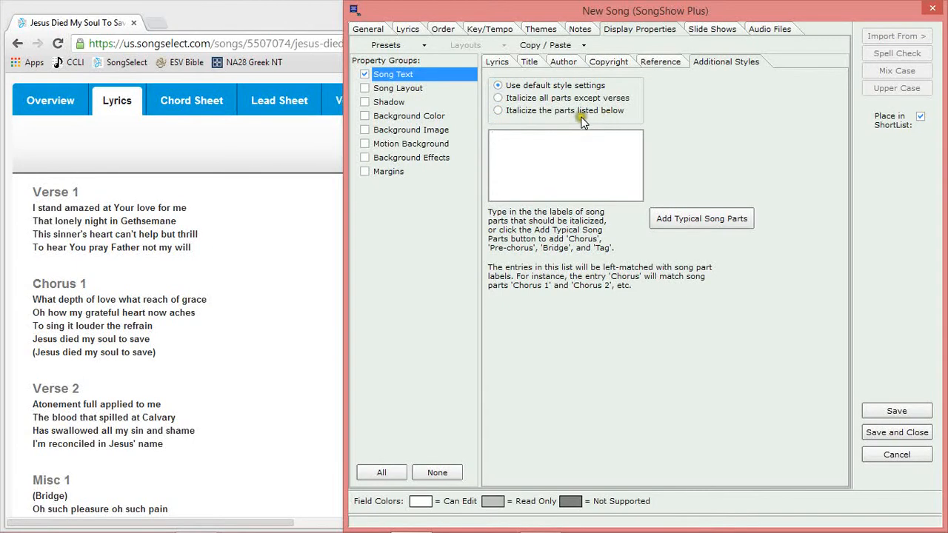
# Choose 'Italicize the parts listed below' and switch to the lyrics font settings
pyautogui.click(497, 111)
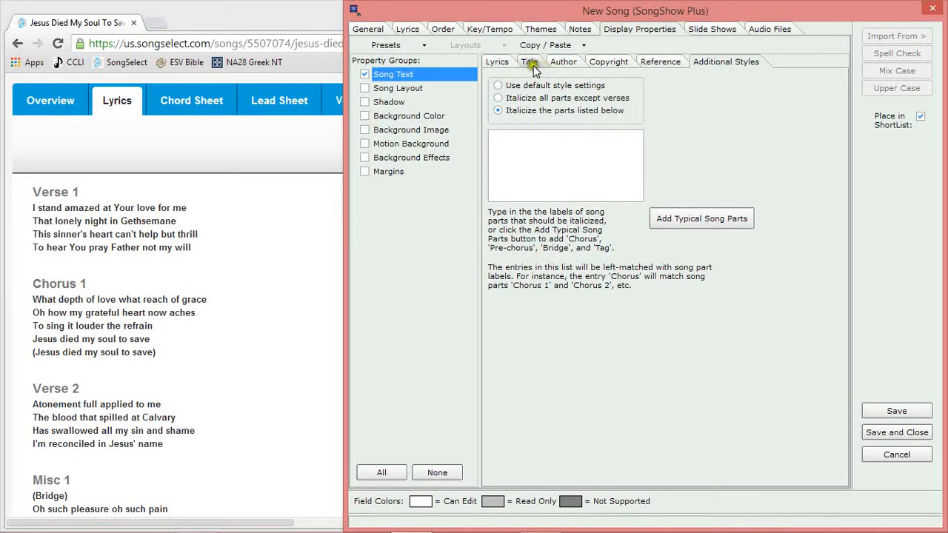
pyautogui.click(497, 61)
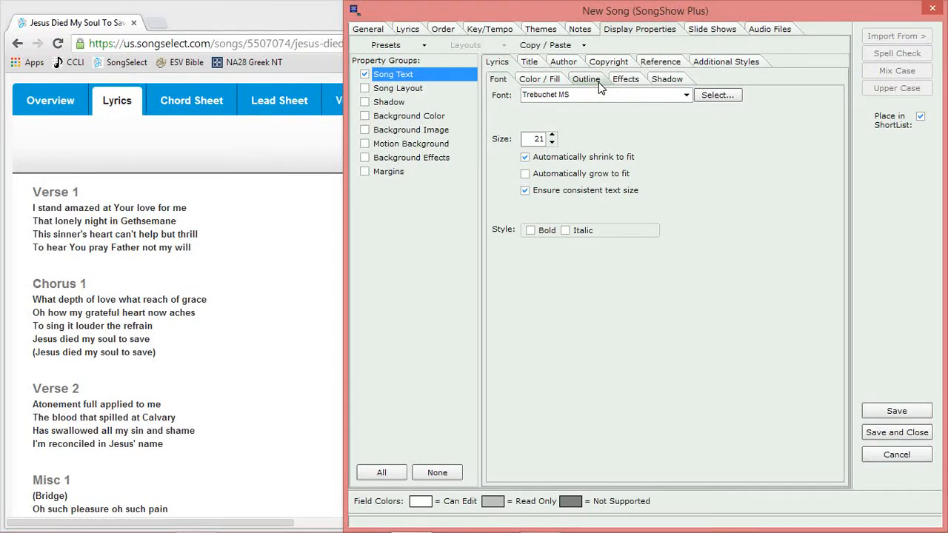
# Give the lyrics text a solid grey colour from the Color / Fill palette
pyautogui.click(529, 79)
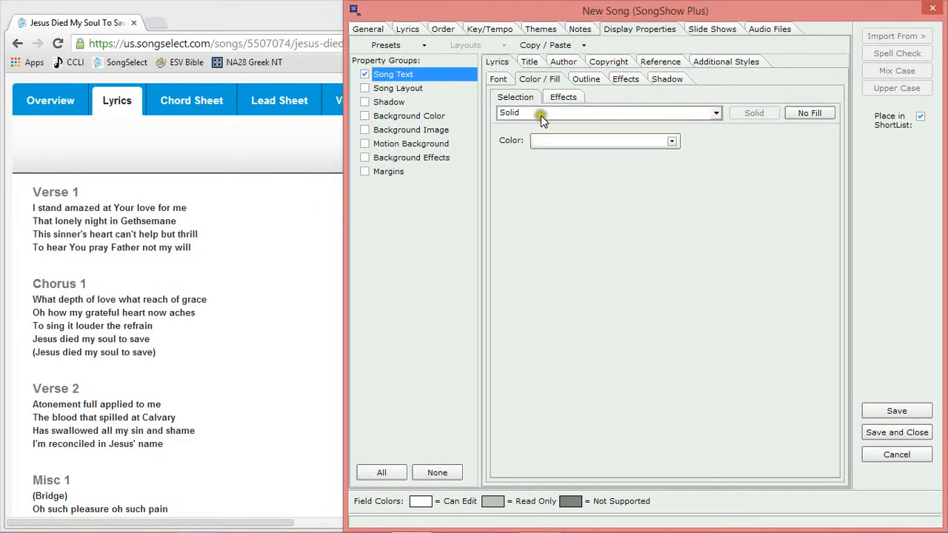
pyautogui.click(671, 140)
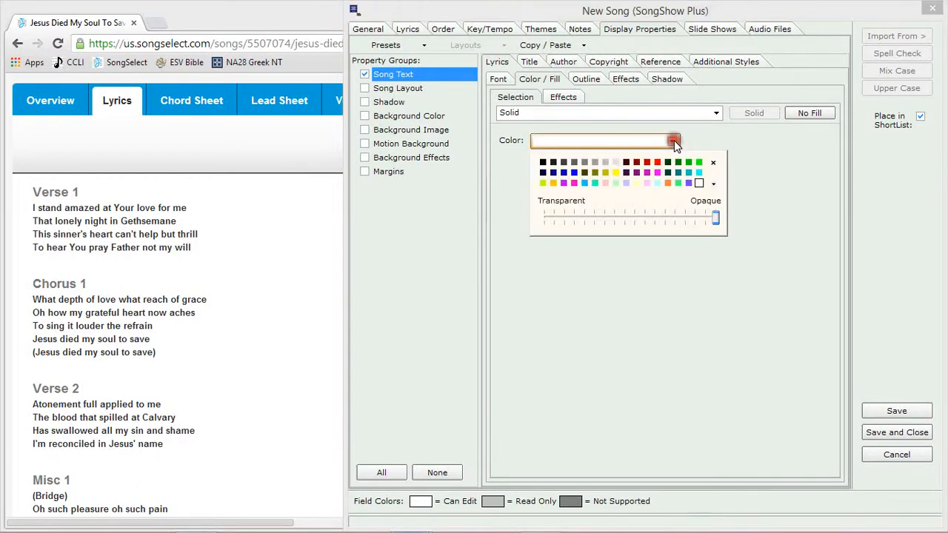
pyautogui.click(699, 184)
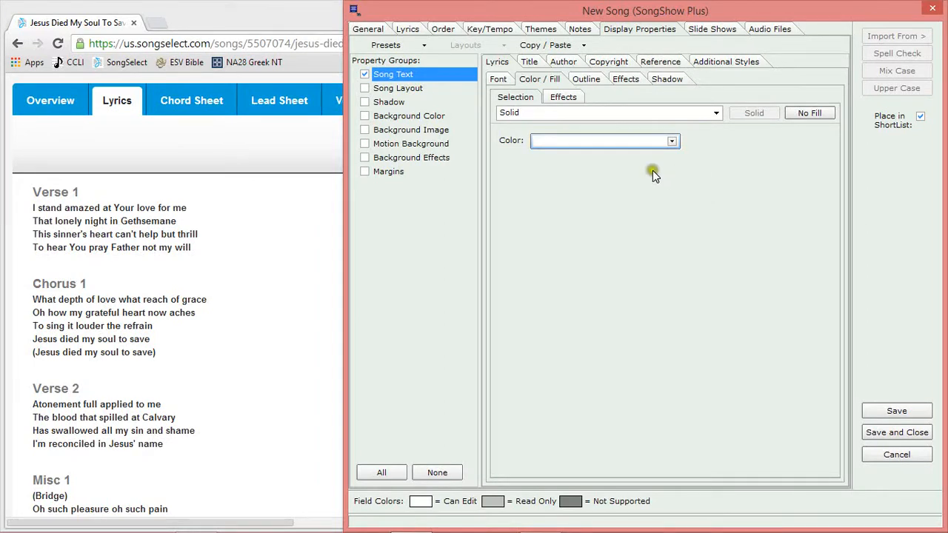
pyautogui.click(626, 145)
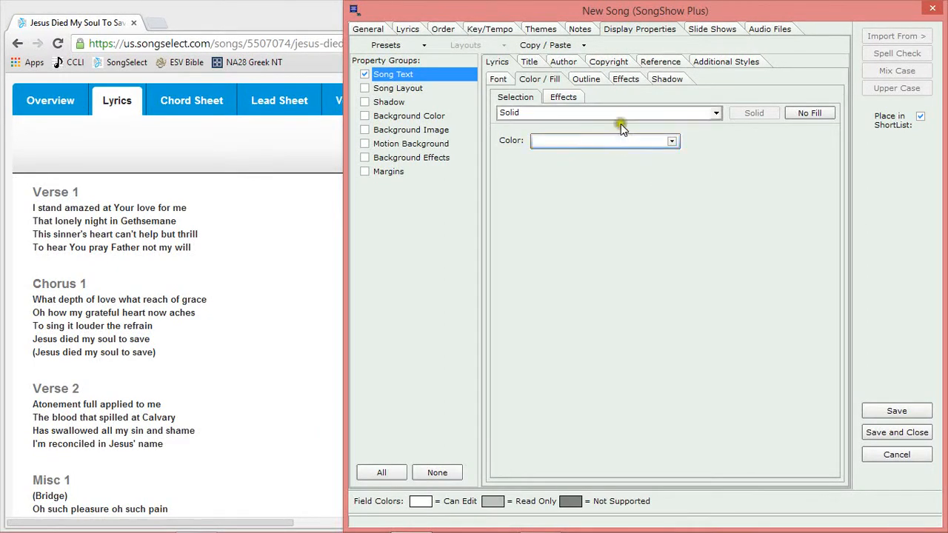
pyautogui.click(535, 64)
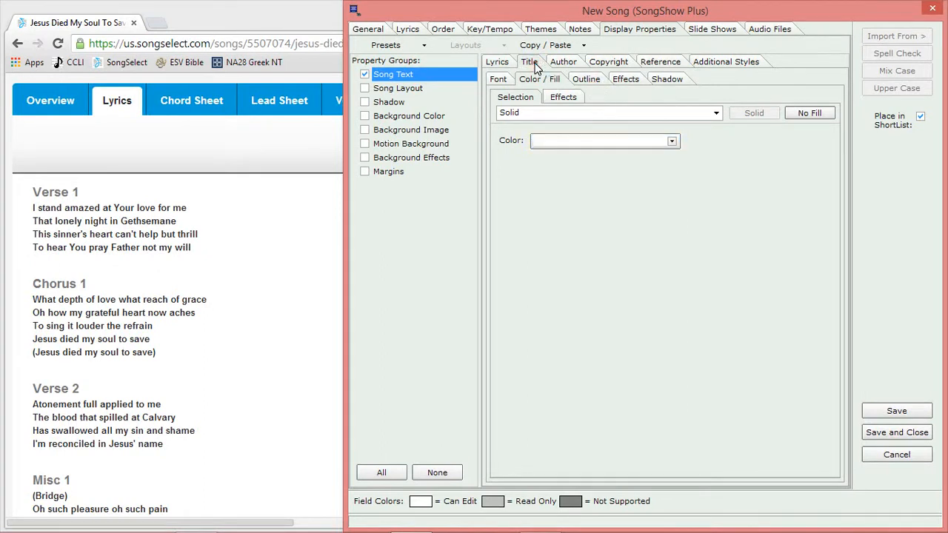
pyautogui.click(567, 140)
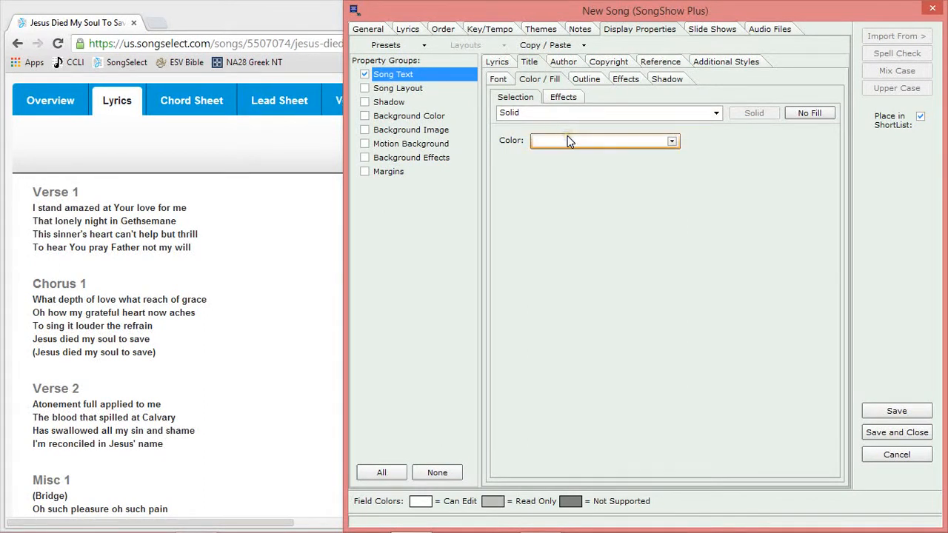
pyautogui.click(672, 142)
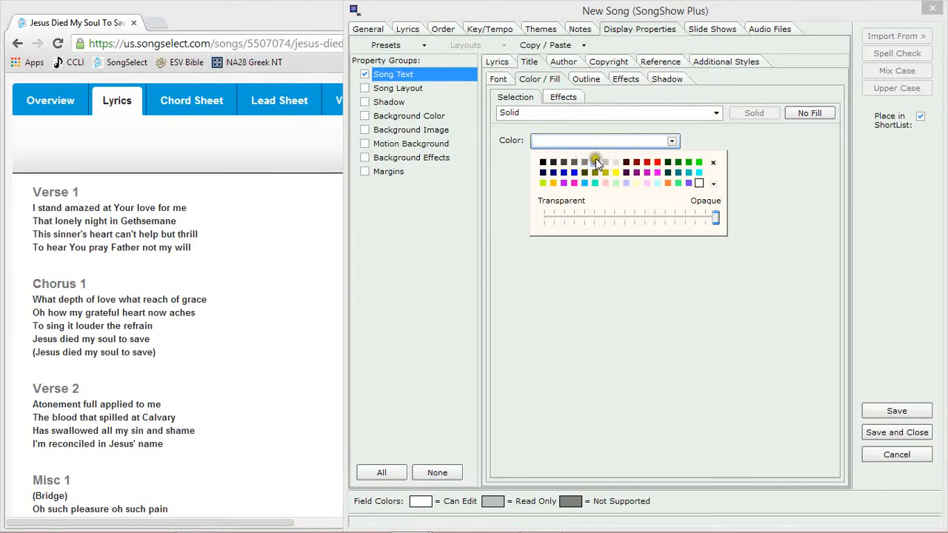
pyautogui.click(596, 162)
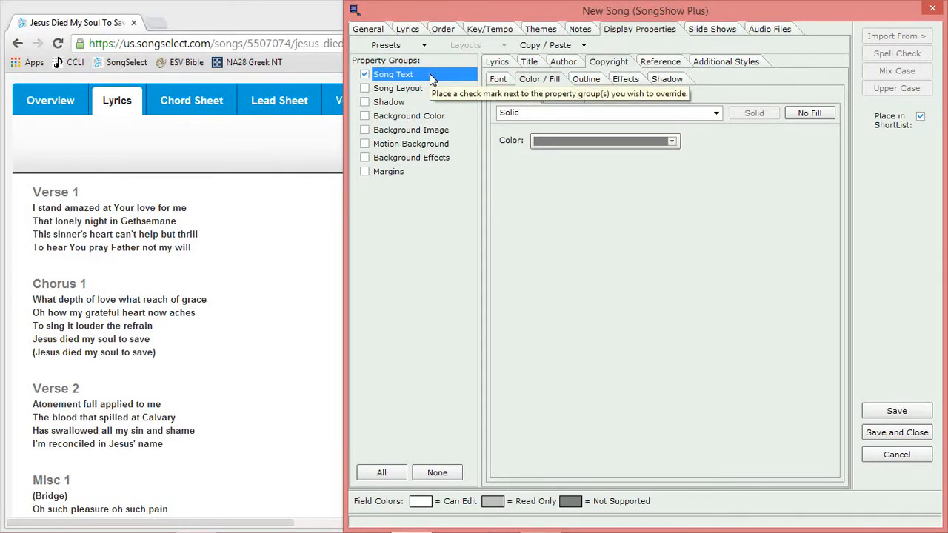
pyautogui.click(368, 92)
# Enable Song Layout, turning word wrap off for the lyrics and on for the copyright line
pyautogui.click(365, 89)
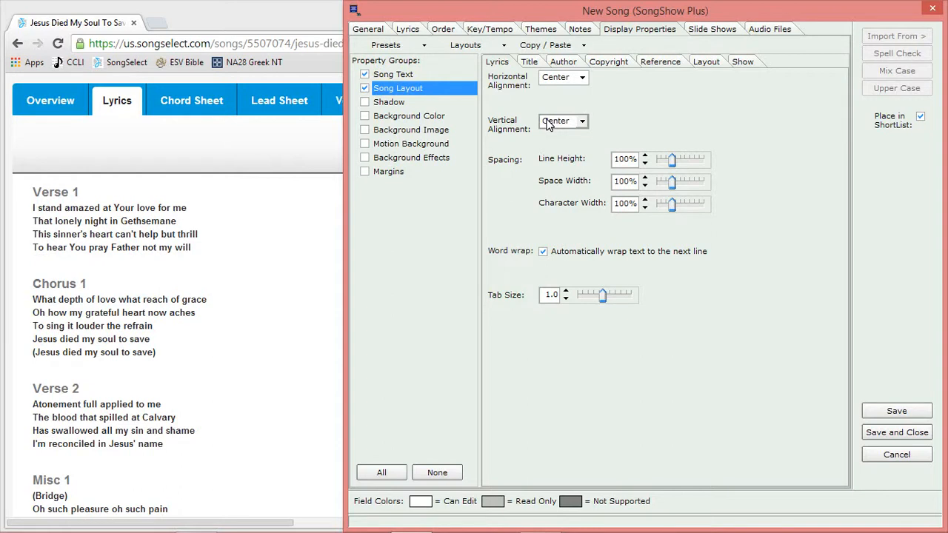
pyautogui.click(541, 253)
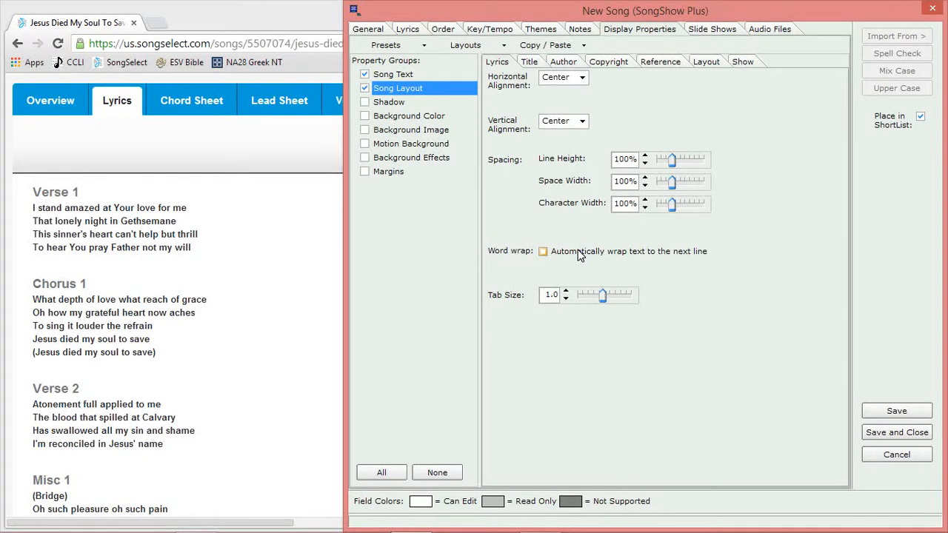
pyautogui.click(530, 62)
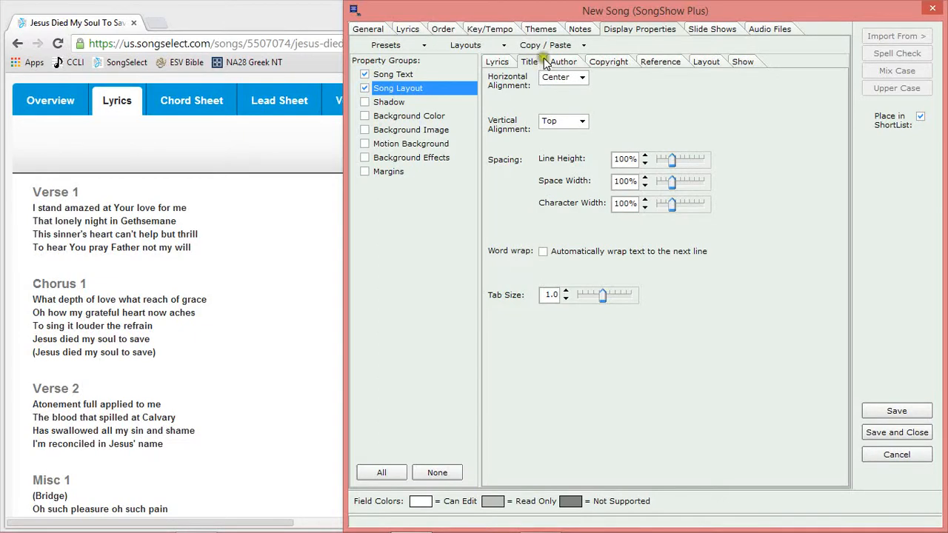
pyautogui.click(571, 65)
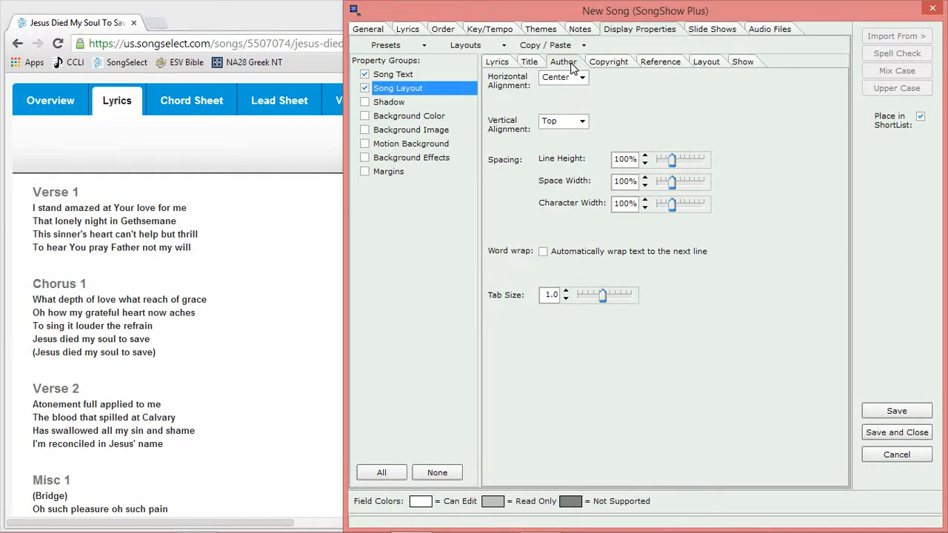
pyautogui.click(608, 64)
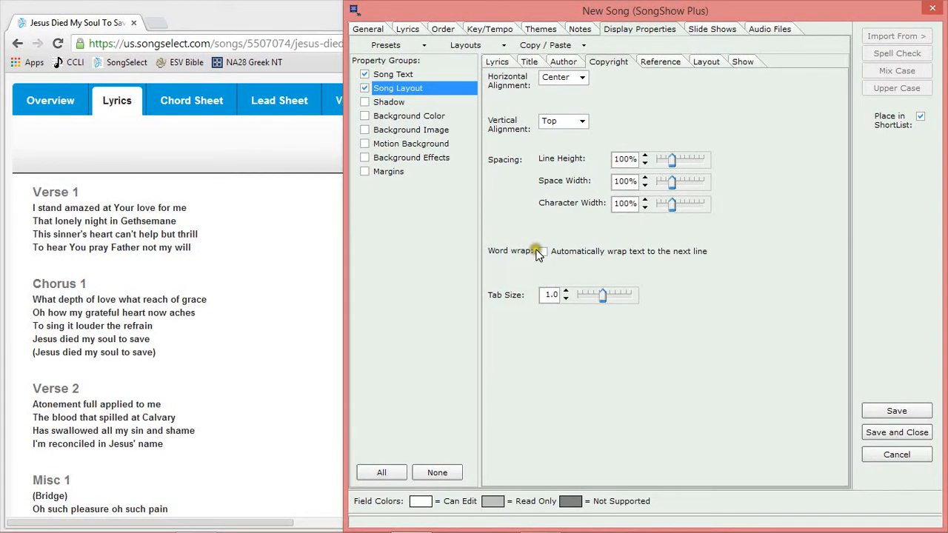
pyautogui.click(544, 252)
pyautogui.click(668, 265)
pyautogui.click(660, 65)
# Move the Lyrics box to the top of the slide layout
pyautogui.click(712, 63)
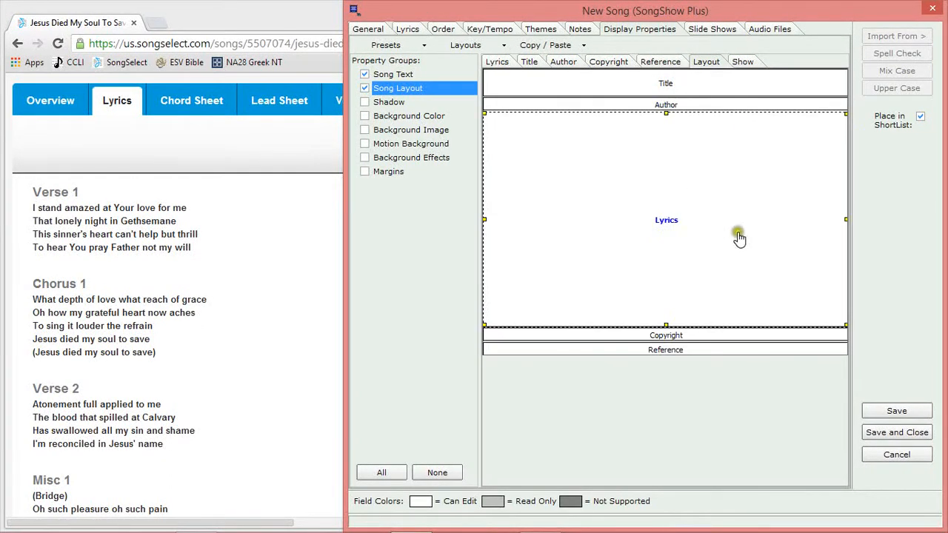
pyautogui.click(645, 348)
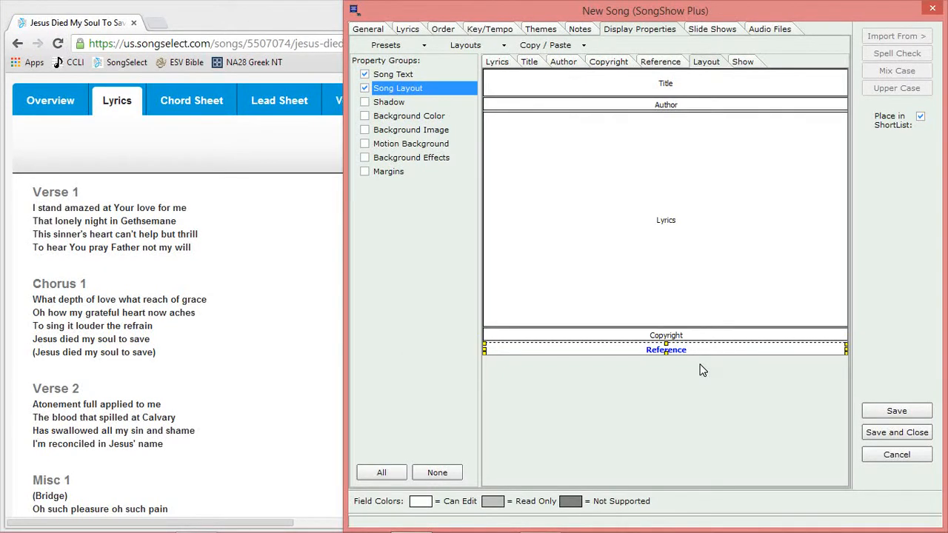
pyautogui.click(657, 233)
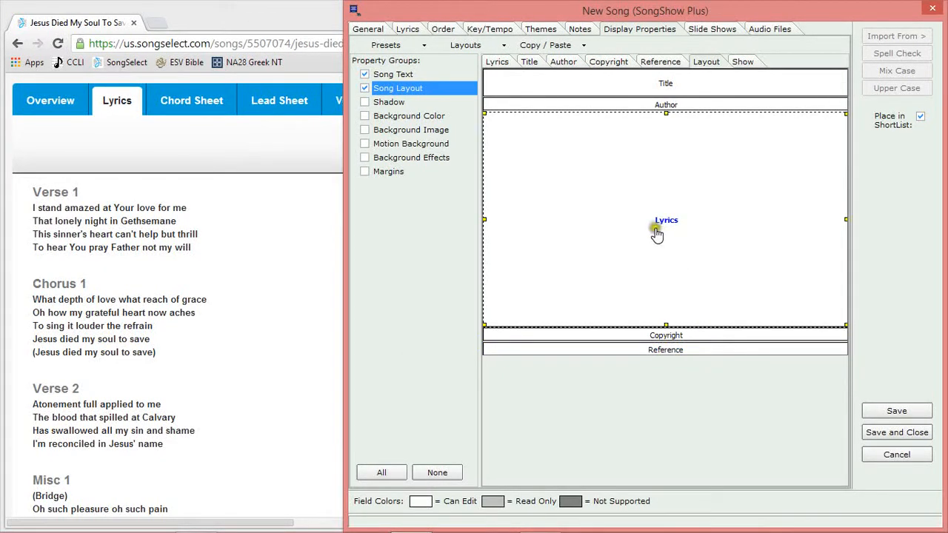
pyautogui.click(654, 191)
pyautogui.click(657, 196)
pyautogui.click(665, 220)
pyautogui.rightClick(665, 226)
pyautogui.moveTo(667, 226); pyautogui.dragTo(666, 180)
# Stack the Title and Author boxes below the Lyrics area, above Copyright and Reference
pyautogui.click(684, 89)
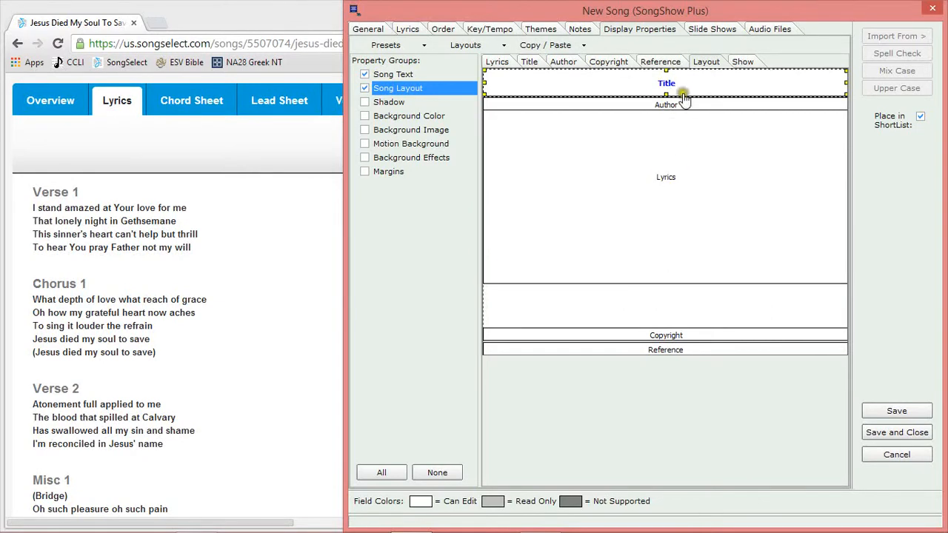
pyautogui.click(684, 89)
pyautogui.moveTo(685, 89); pyautogui.dragTo(685, 305)
pyautogui.click(684, 277)
pyautogui.click(674, 103)
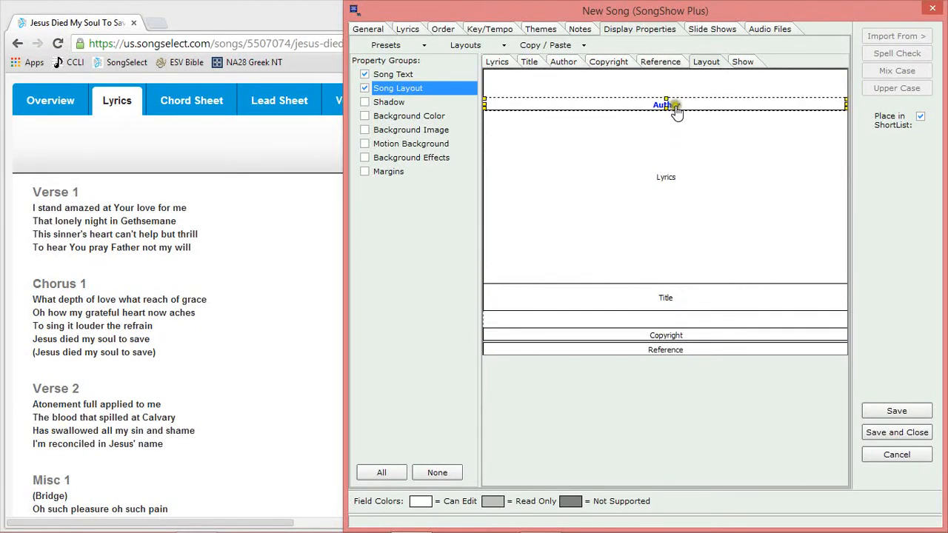
pyautogui.moveTo(676, 105); pyautogui.dragTo(679, 318)
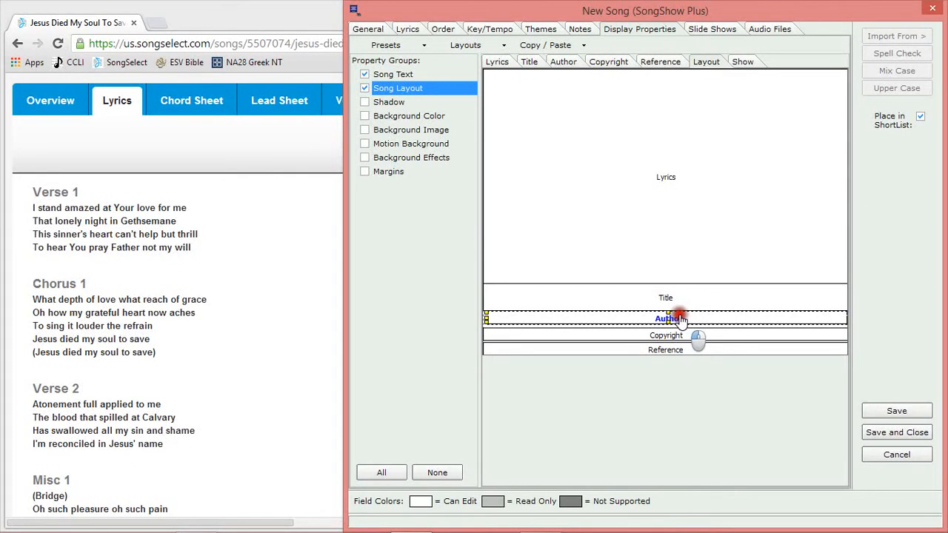
pyautogui.moveTo(679, 318); pyautogui.dragTo(702, 335)
pyautogui.click(701, 334)
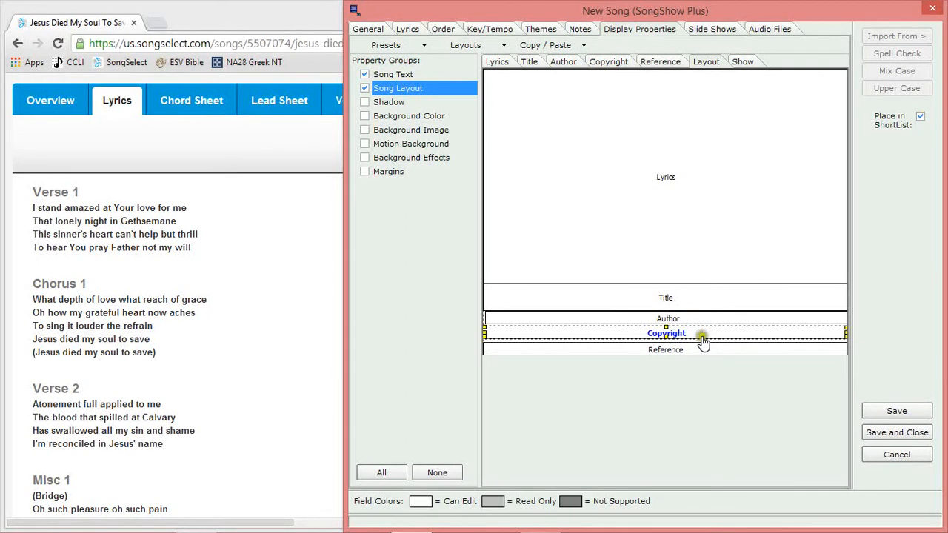
pyautogui.click(695, 351)
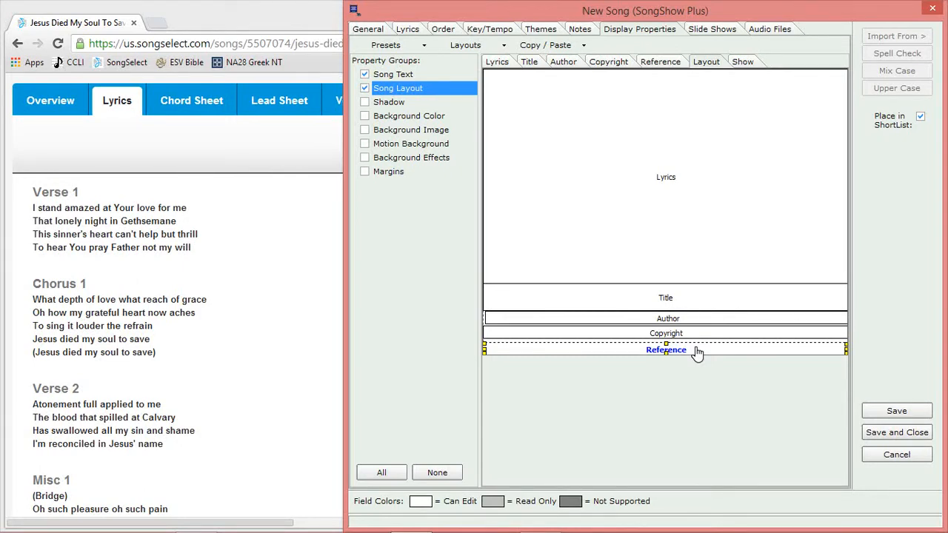
pyautogui.click(708, 112)
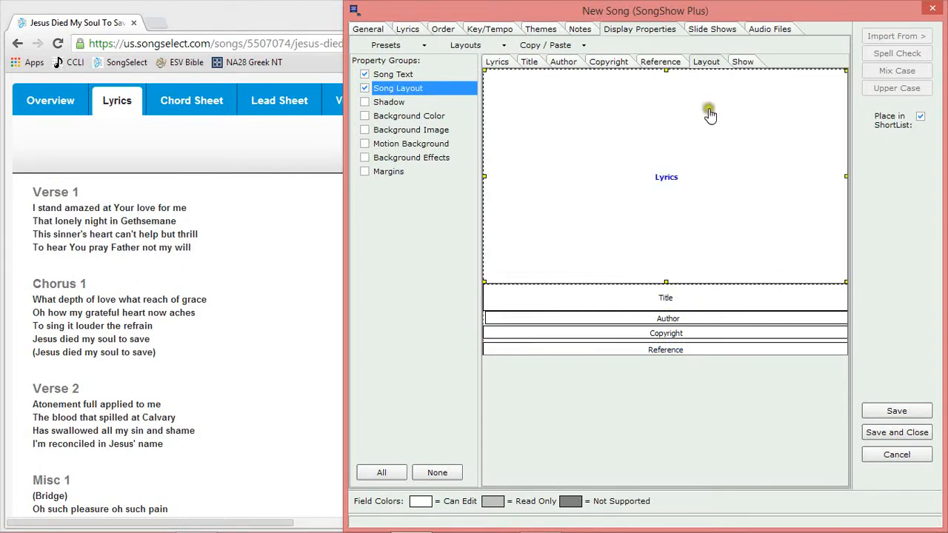
# Show the lyrics Page-by-Page and hide the reference on the slides
pyautogui.click(742, 62)
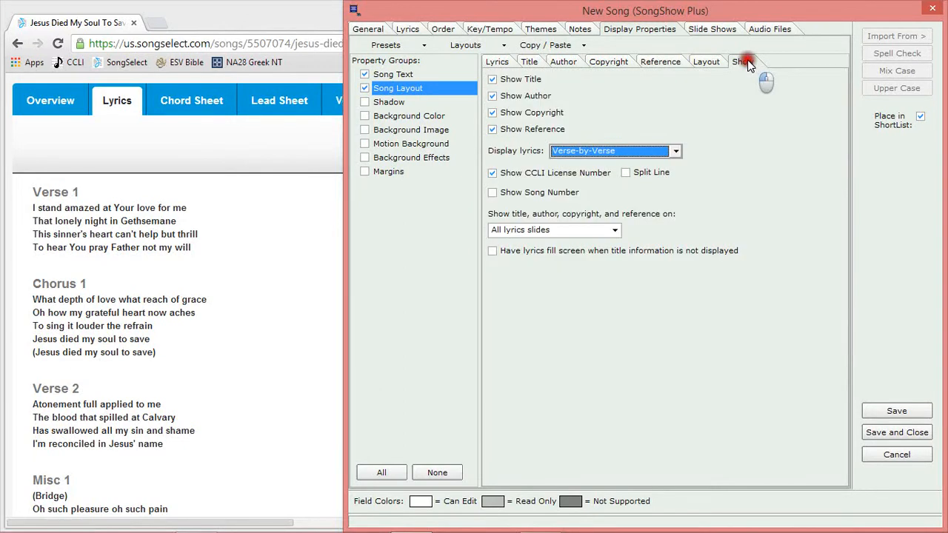
pyautogui.click(591, 152)
pyautogui.click(593, 174)
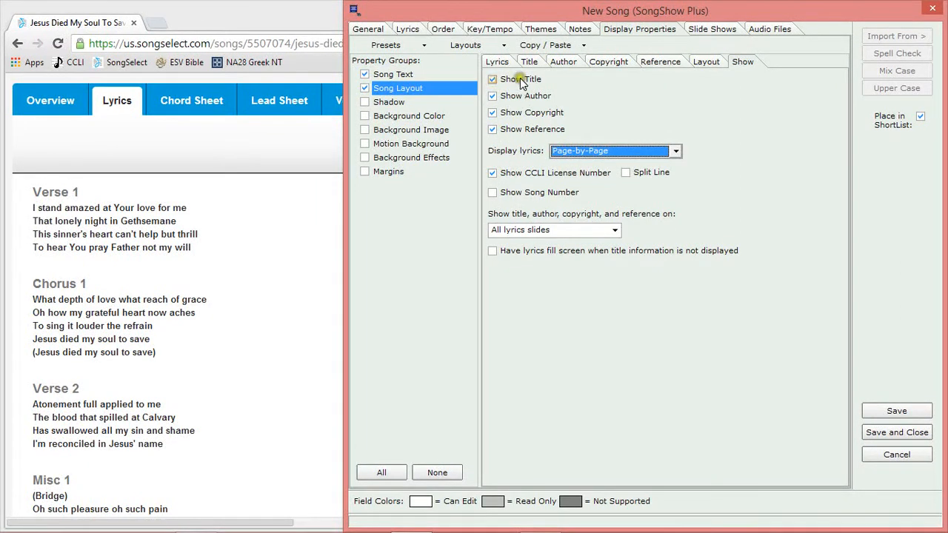
pyautogui.click(493, 129)
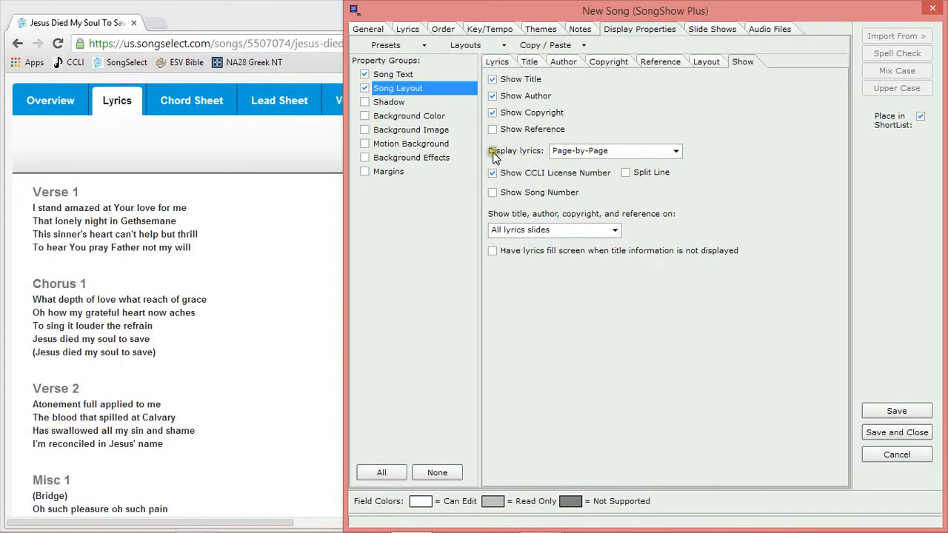
pyautogui.click(600, 148)
pyautogui.click(533, 231)
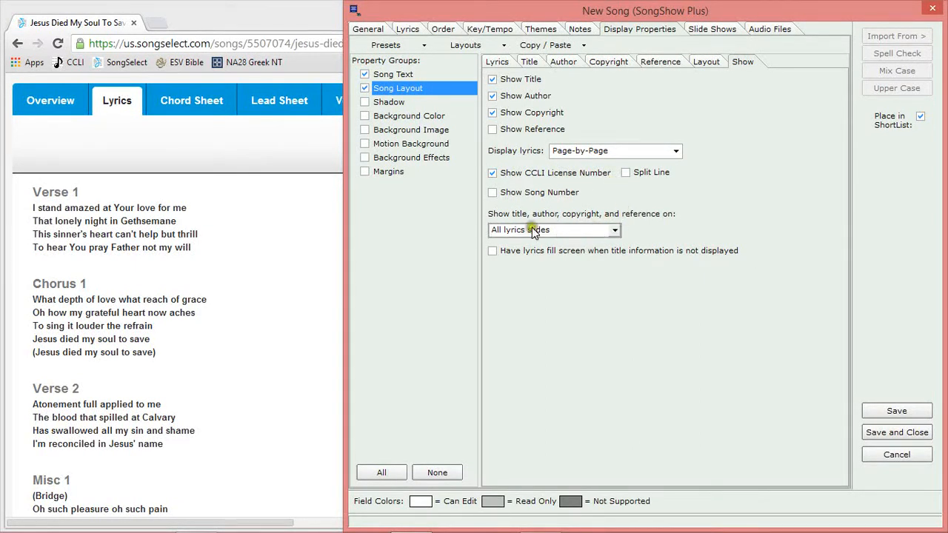
# Put title, author and copyright on the last lyrics slide only, then save the song
pyautogui.click(601, 228)
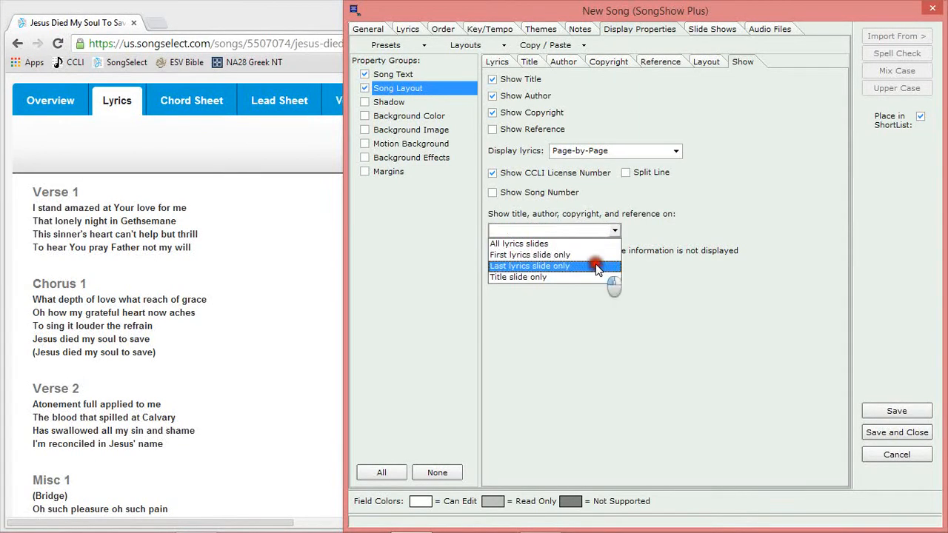
pyautogui.click(597, 265)
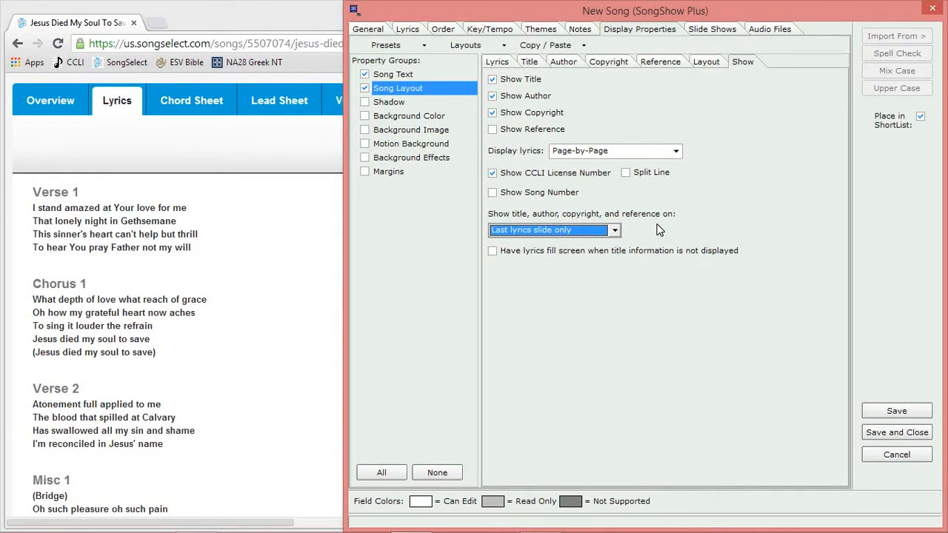
pyautogui.click(754, 68)
pyautogui.click(883, 413)
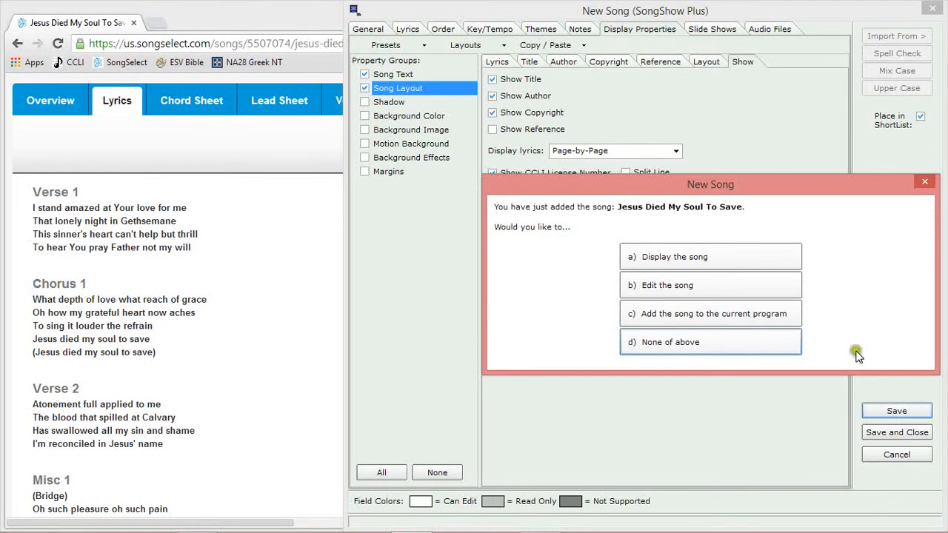
# Keep editing the saved song and return to its Lyrics page
pyautogui.click(753, 284)
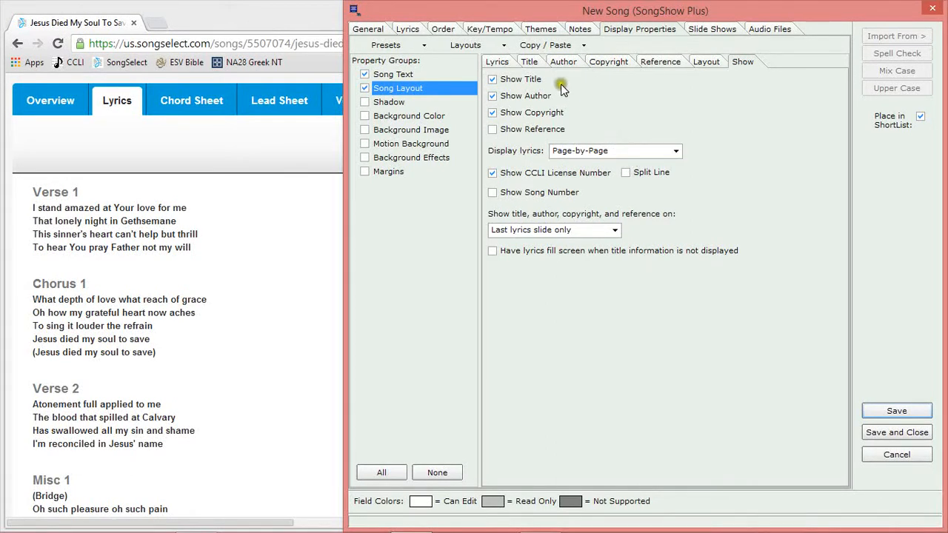
pyautogui.click(407, 30)
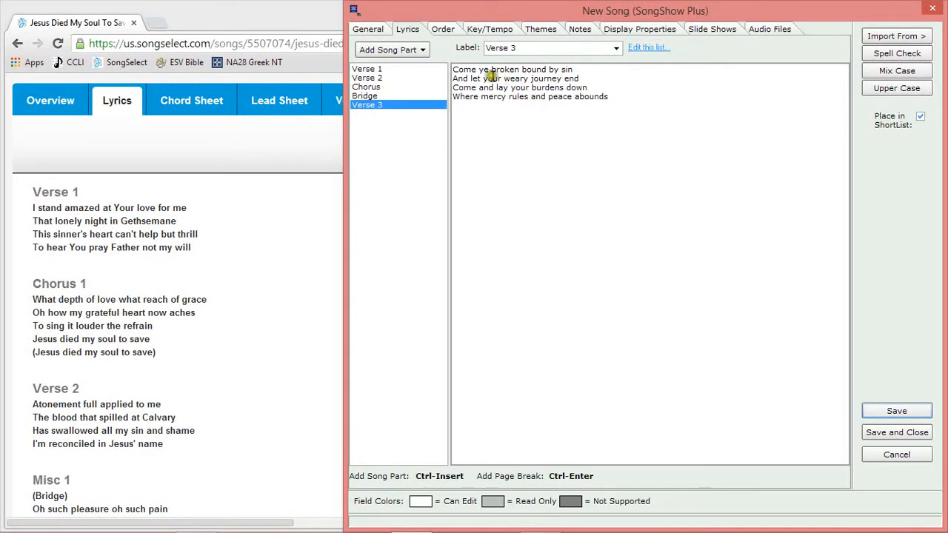
# Split the Chorus first line after 'love' so the next line reads 'What reach of grace'
pyautogui.click(531, 97)
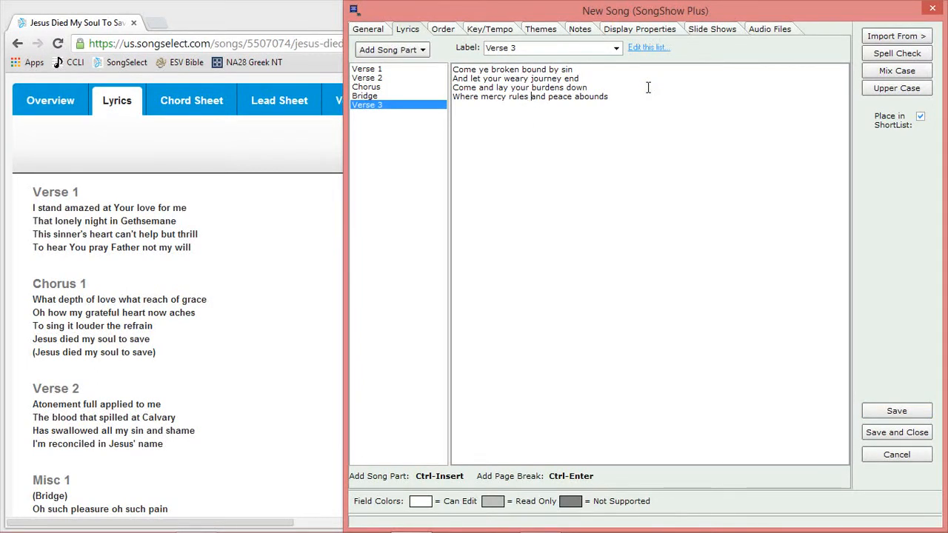
pyautogui.click(411, 88)
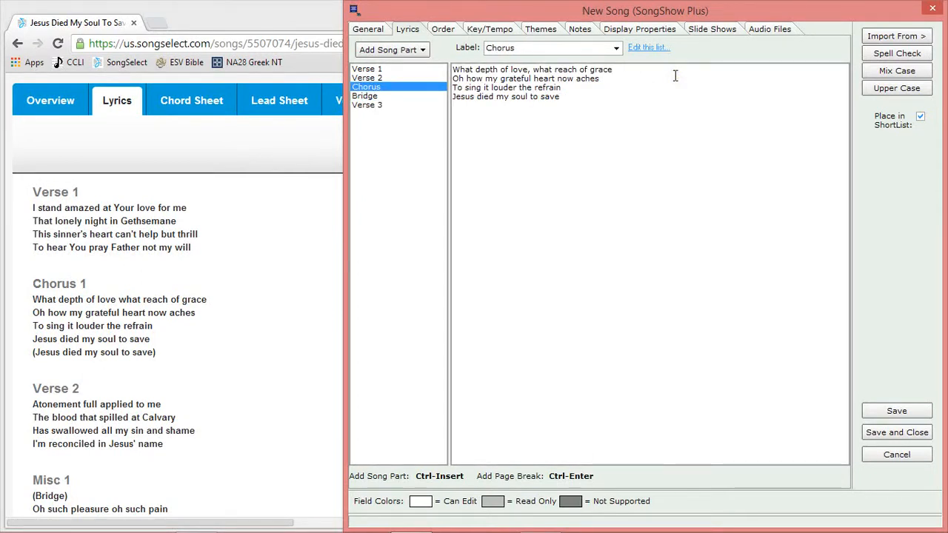
pyautogui.click(533, 70)
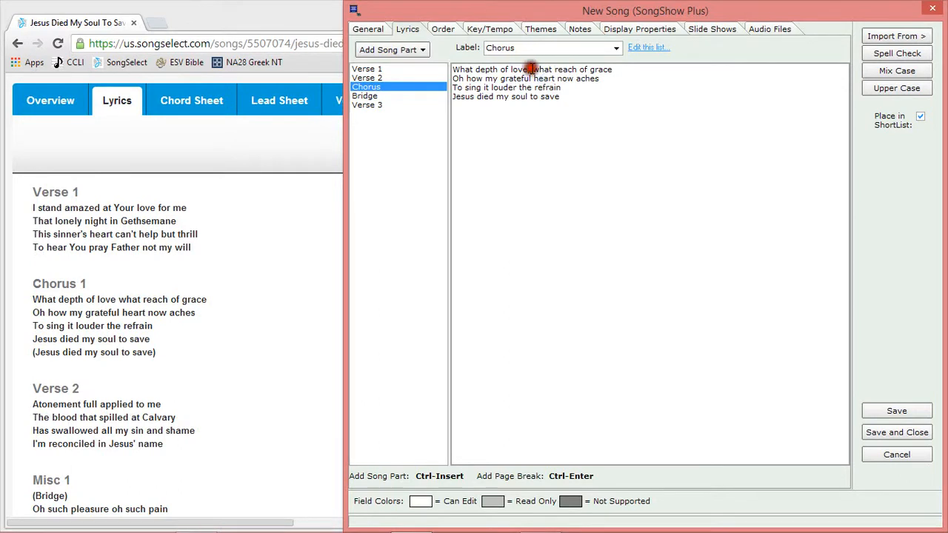
pyautogui.press('BackSpace')
pyautogui.press('BackSpace')
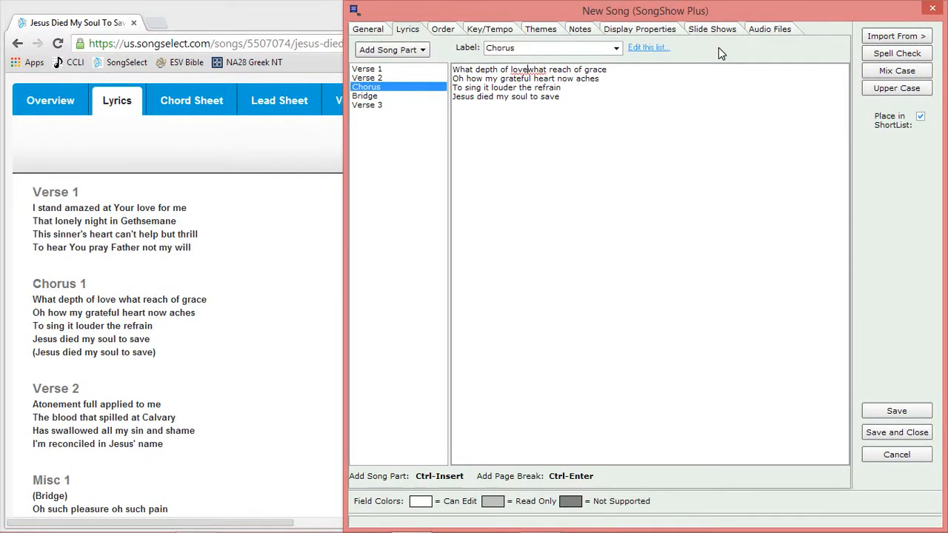
pyautogui.press('Return')
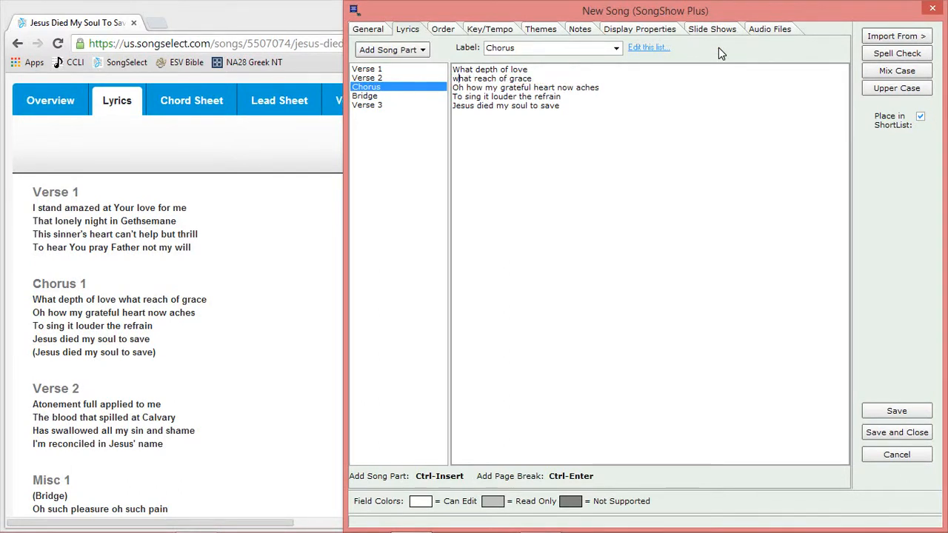
pyautogui.press('BackSpace')
pyautogui.write('W')
pyautogui.click(721, 52)
# Insert a page break after 'What reach of grace' in the Chorus
pyautogui.click(556, 78)
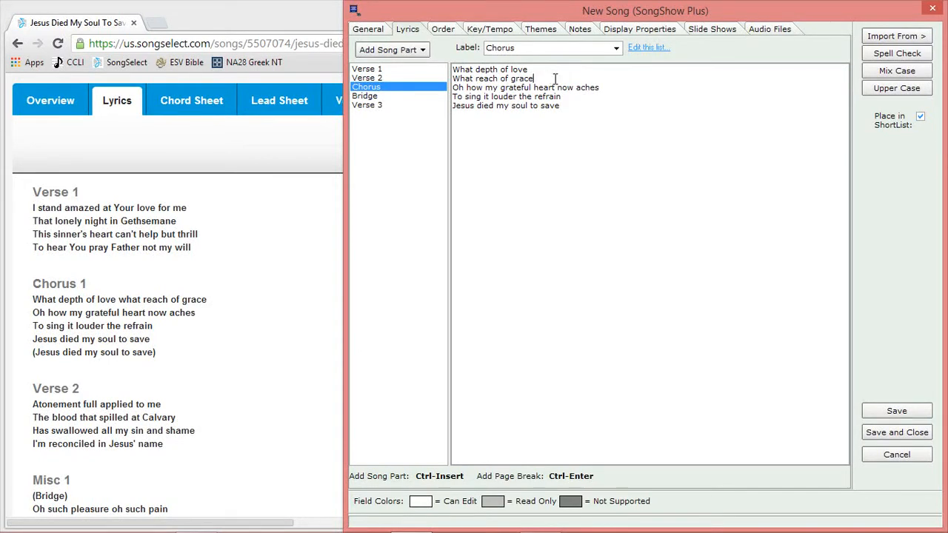
pyautogui.hotkey('ctrl', 'Return')
pyautogui.press('BackSpace')
pyautogui.click(590, 76)
pyautogui.hotkey('ctrl', 'Return')
# Give the song a solid black background colour, save it and keep editing
pyautogui.click(654, 33)
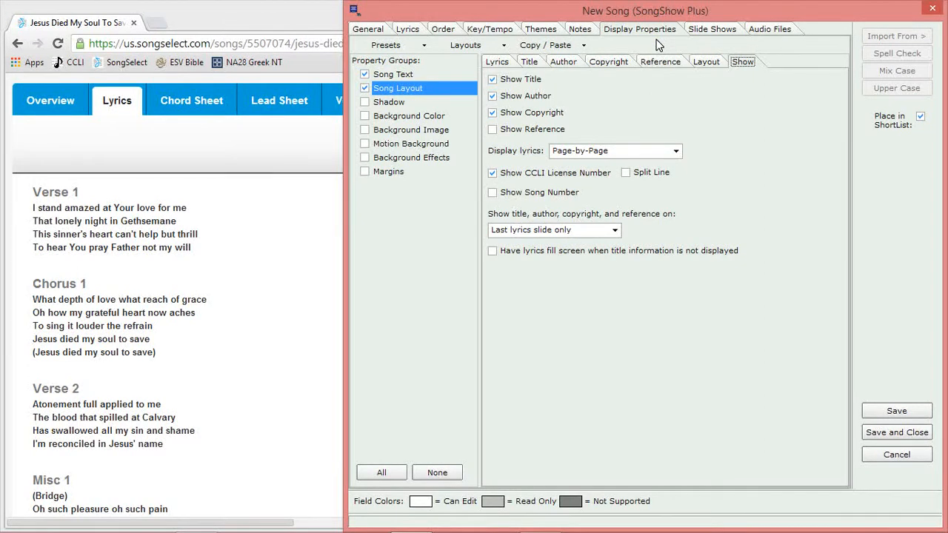
pyautogui.click(367, 117)
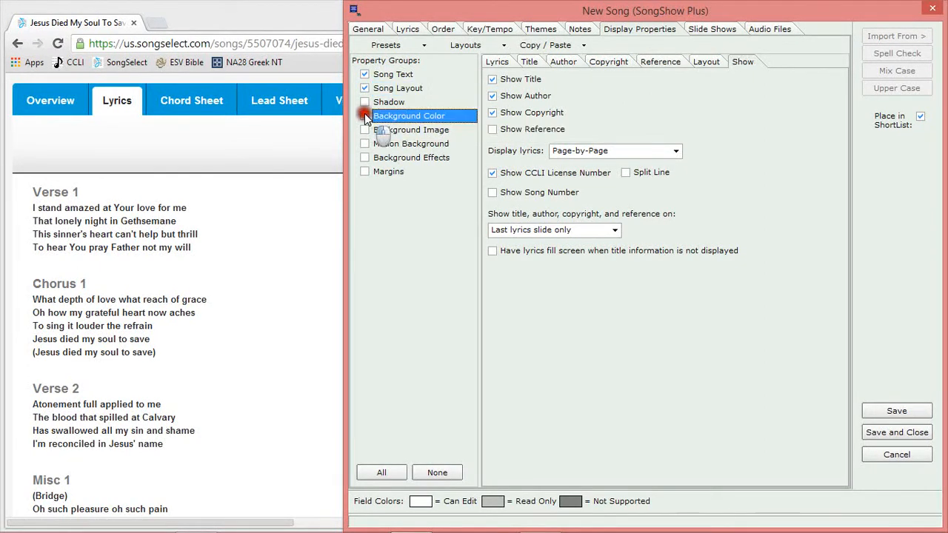
pyautogui.click(365, 116)
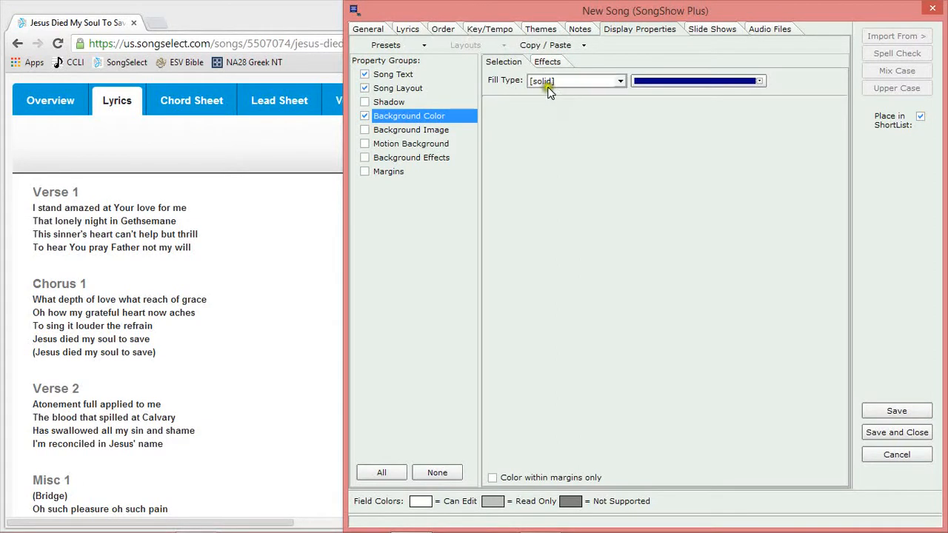
pyautogui.click(559, 81)
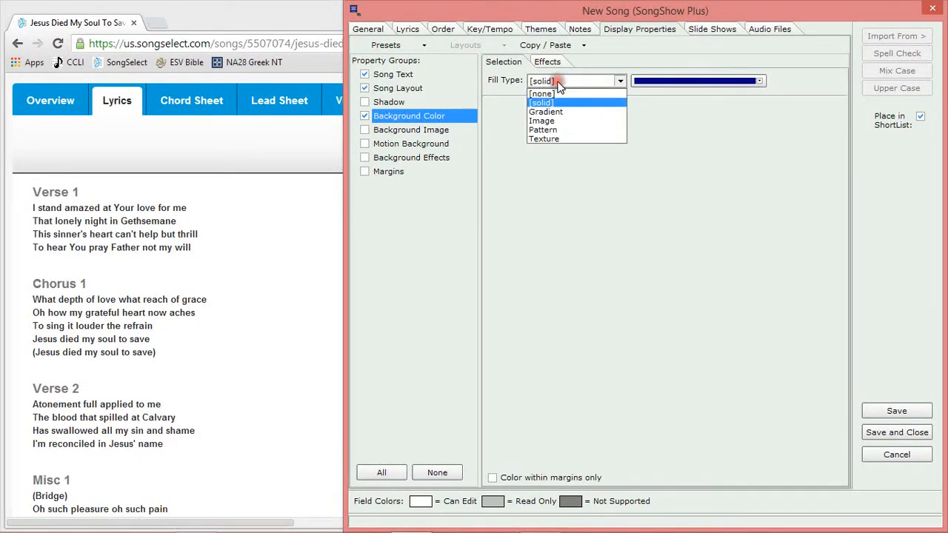
pyautogui.click(558, 102)
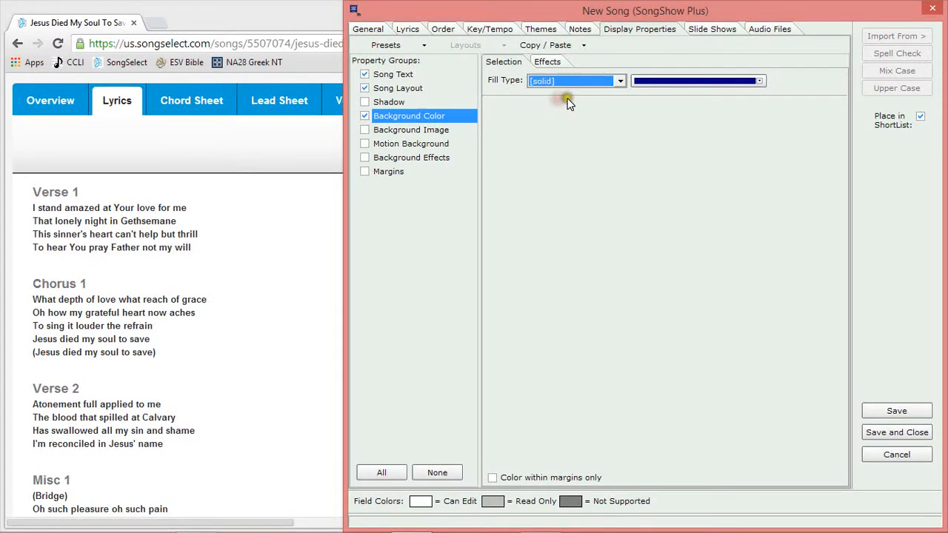
pyautogui.click(661, 82)
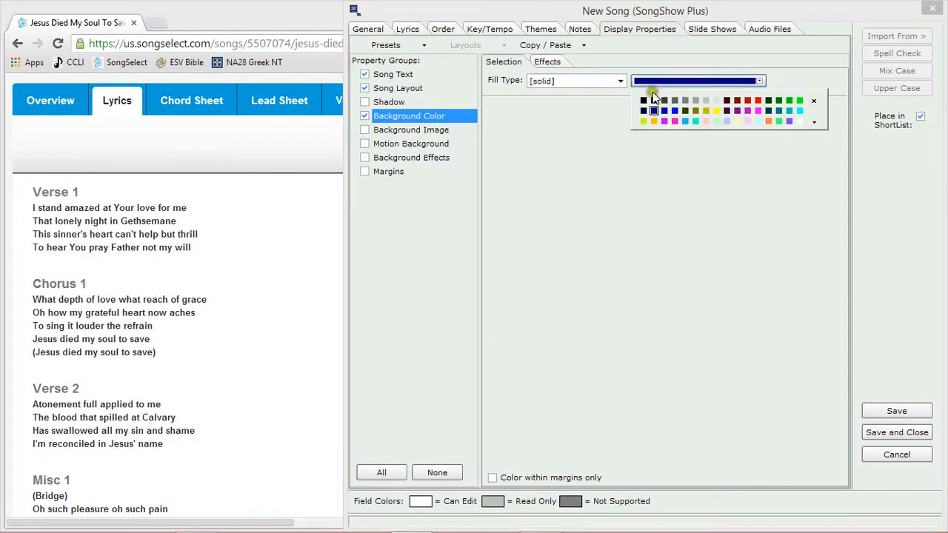
pyautogui.click(642, 101)
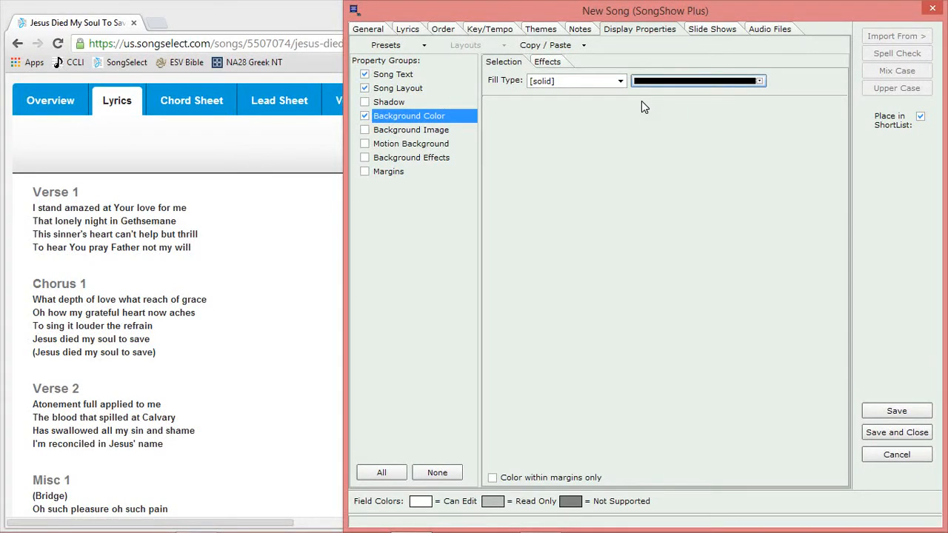
pyautogui.click(897, 410)
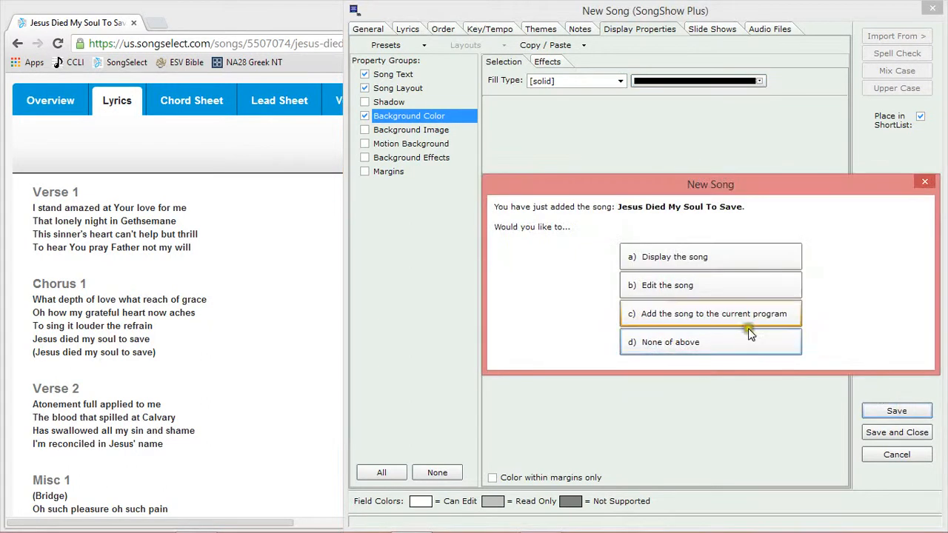
pyautogui.click(697, 282)
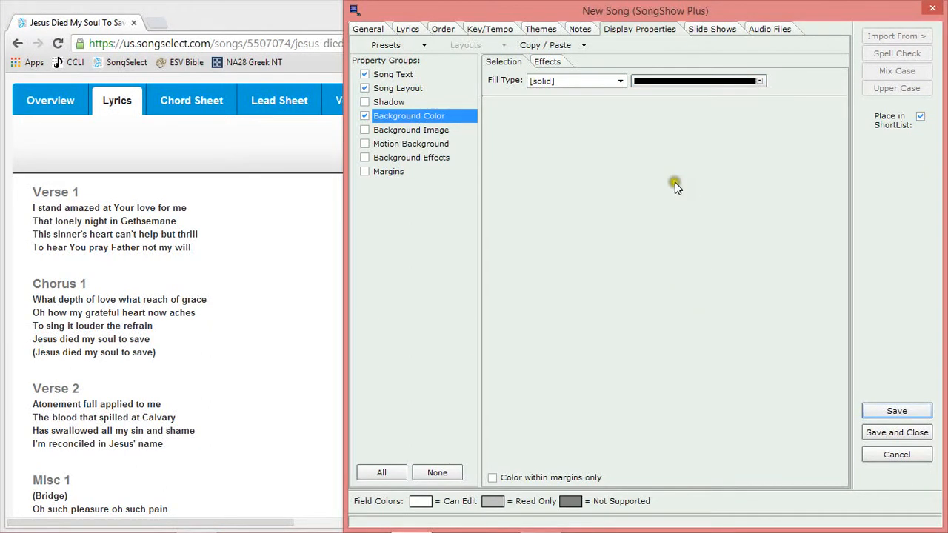
# Review Slide Shows and Audio Files, save and close the song, then maximize the main window
pyautogui.click(709, 31)
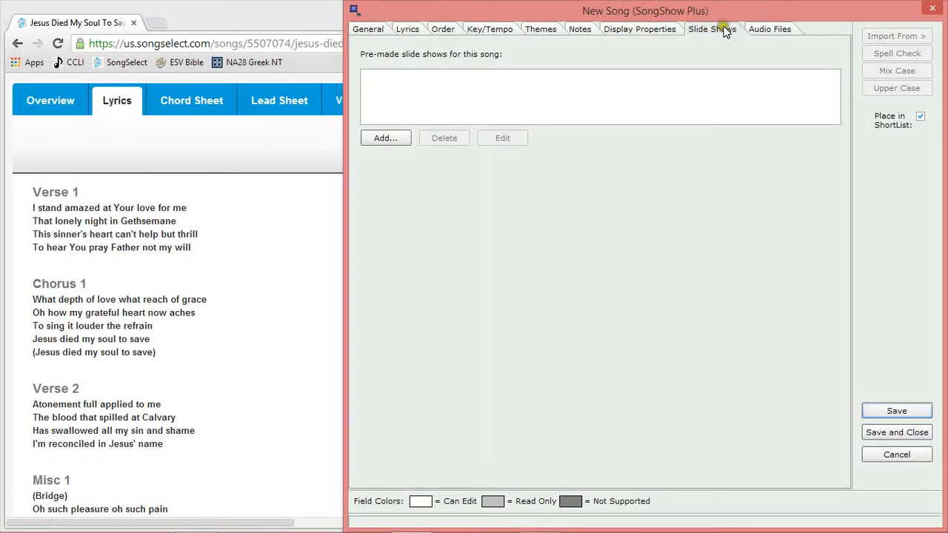
pyautogui.click(751, 30)
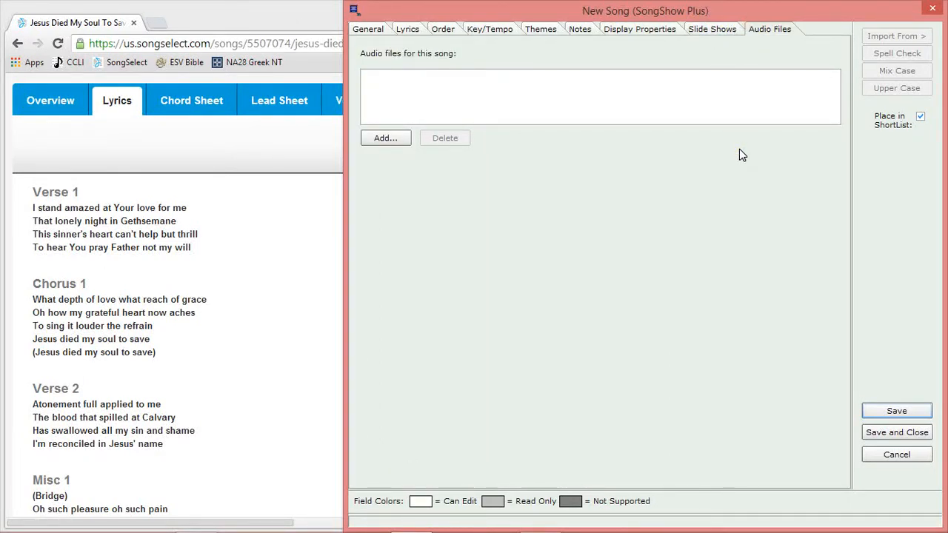
pyautogui.click(881, 412)
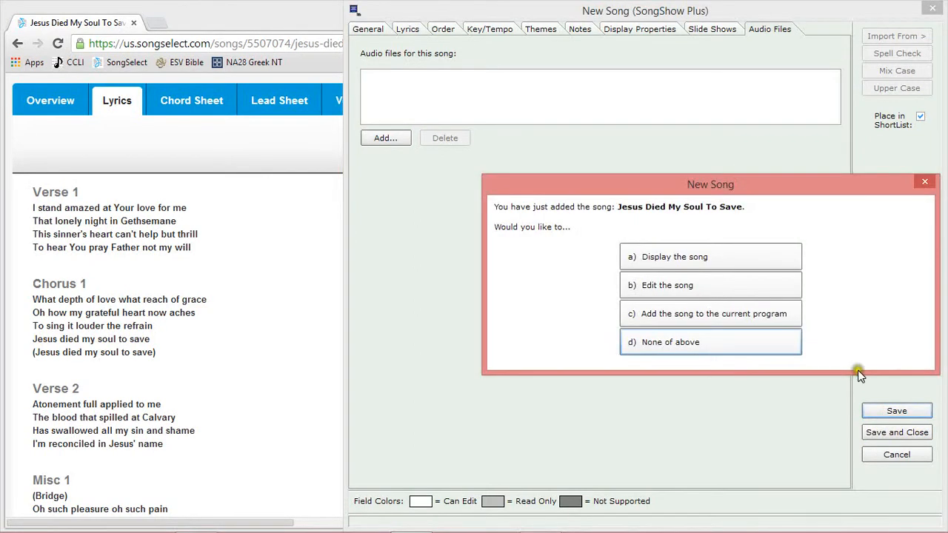
pyautogui.click(696, 259)
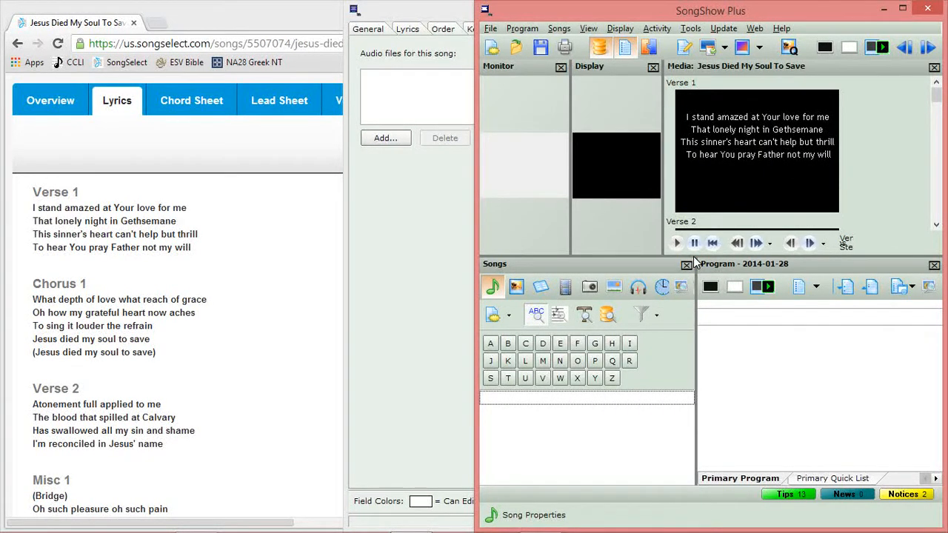
pyautogui.click(900, 10)
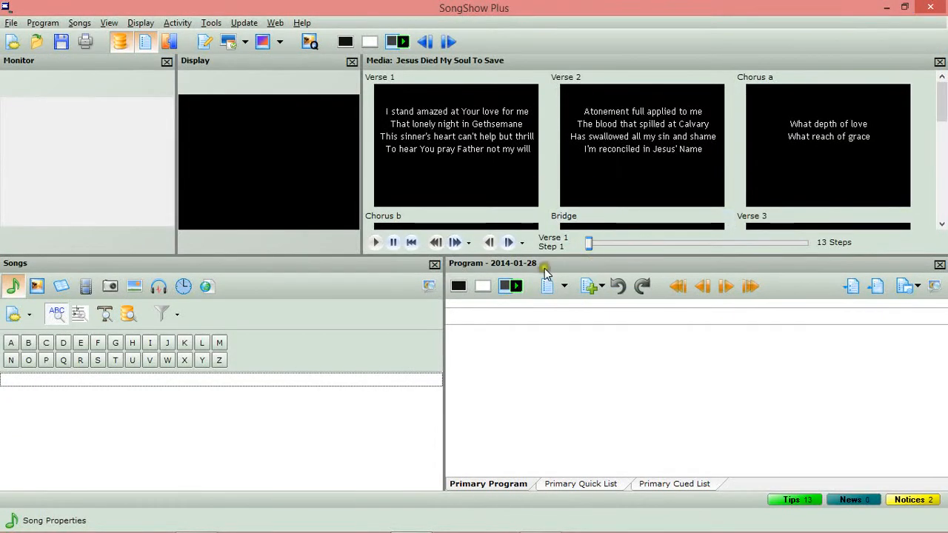
# Step through the slides from Verse 1 to the final Chorus slide carrying title, author and copyright
pyautogui.click(506, 244)
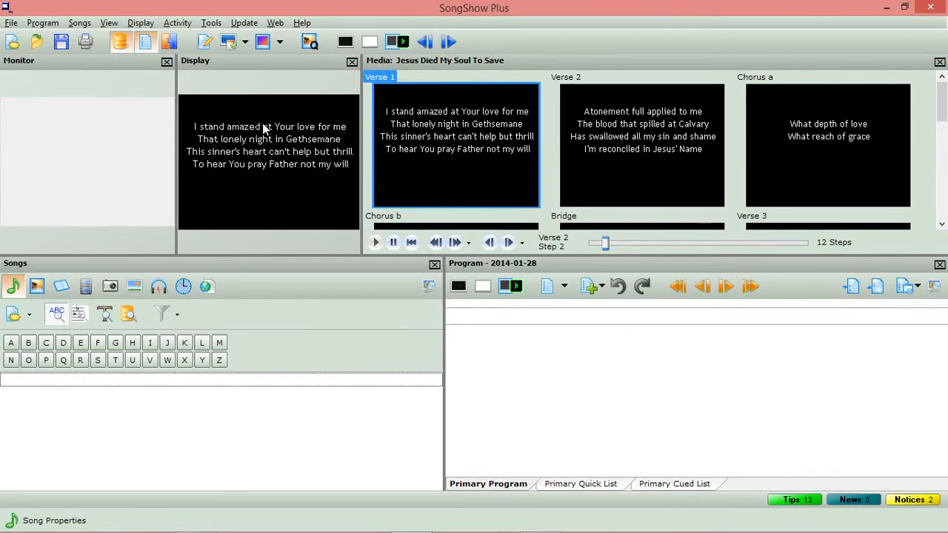
pyautogui.moveTo(410, 225)
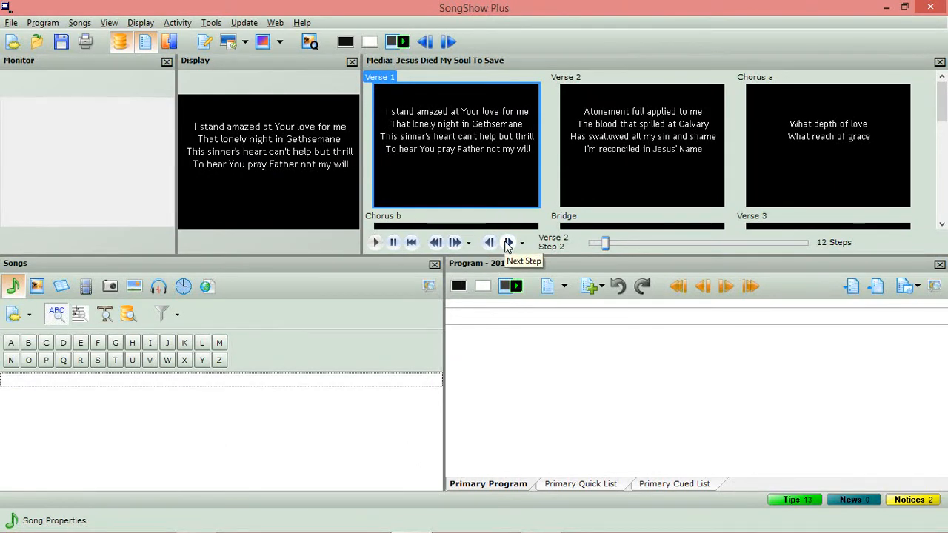
pyautogui.click(508, 243)
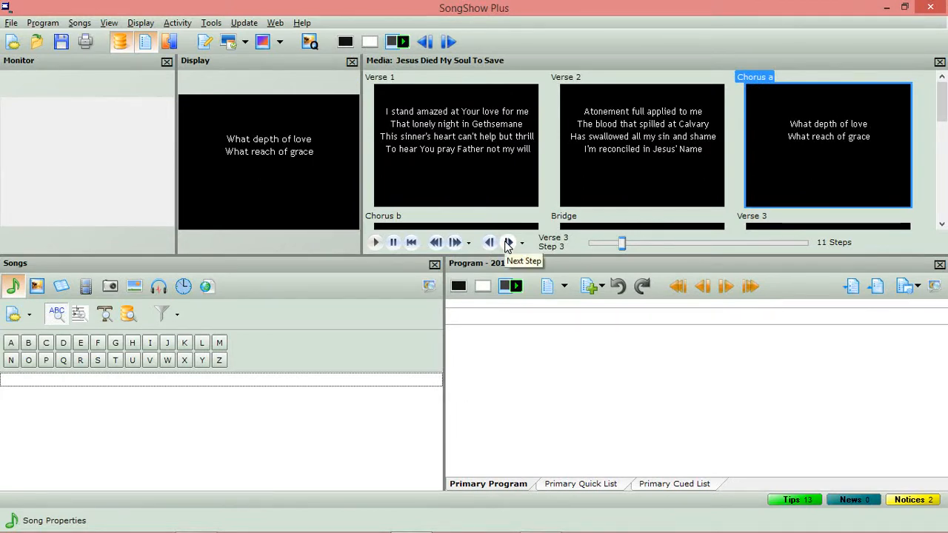
pyautogui.click(508, 243)
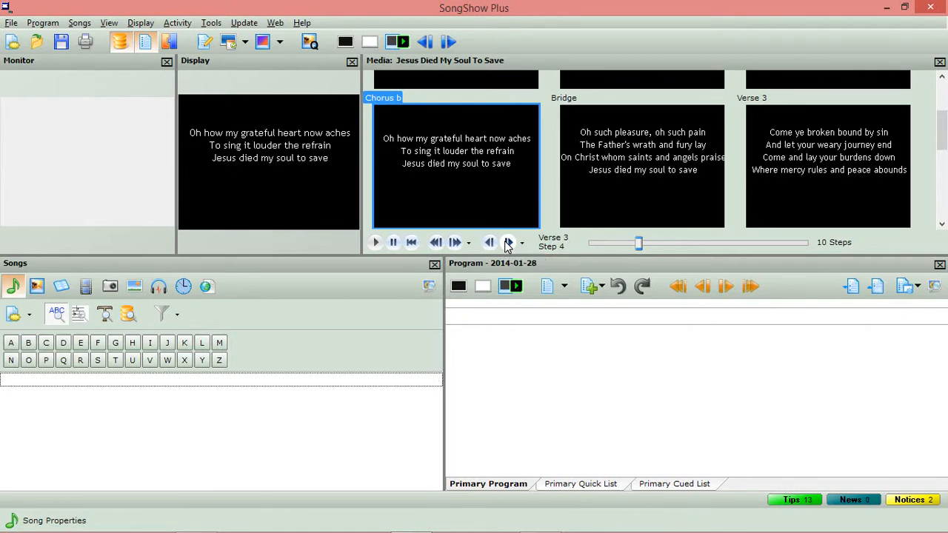
pyautogui.click(508, 243)
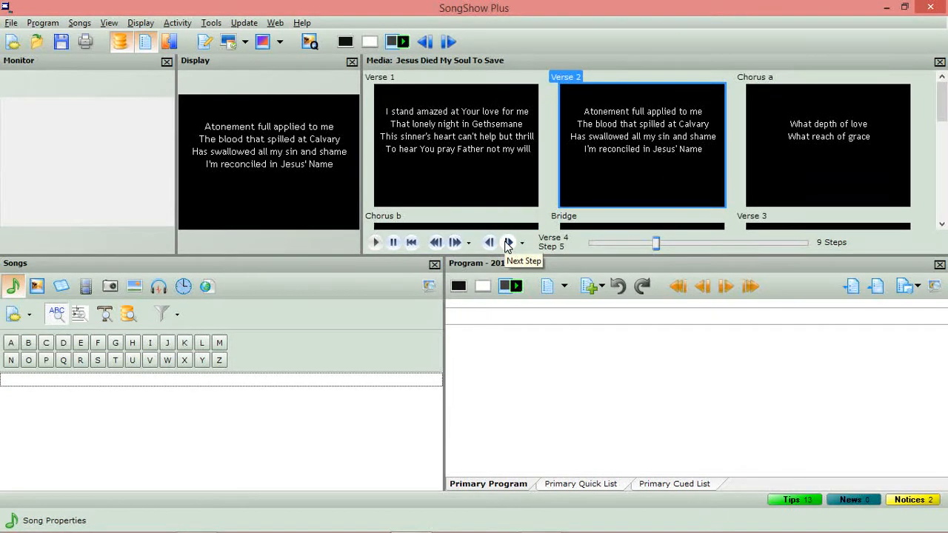
pyautogui.click(508, 243)
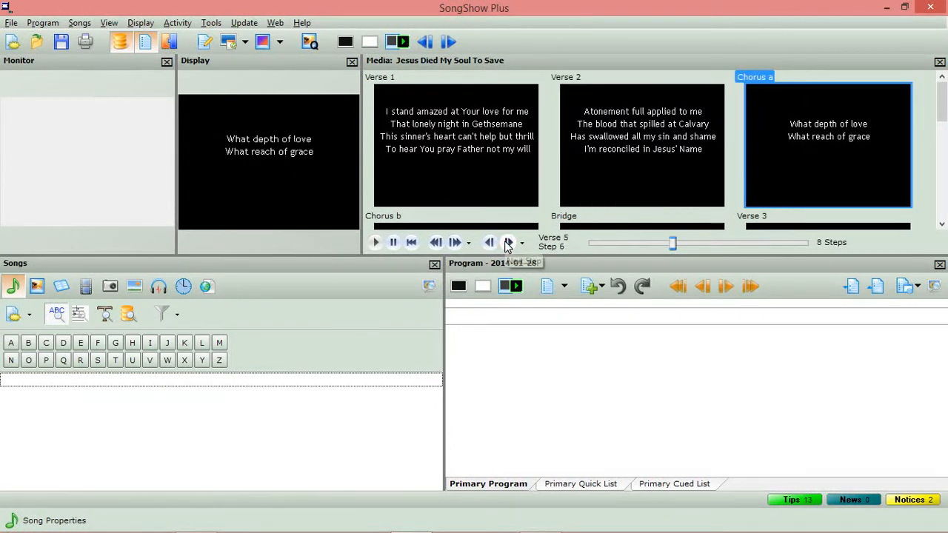
pyautogui.click(508, 243)
pyautogui.click(508, 243)
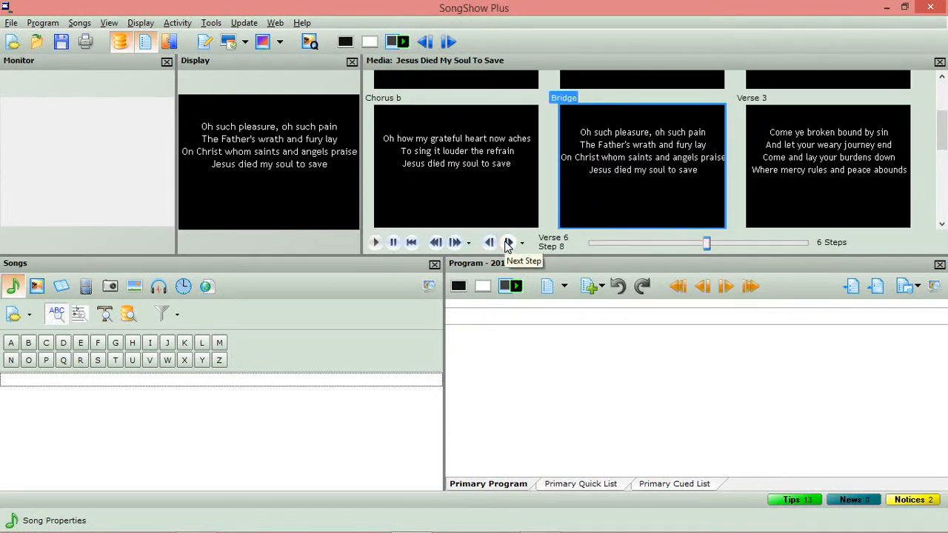
pyautogui.click(508, 243)
pyautogui.click(507, 243)
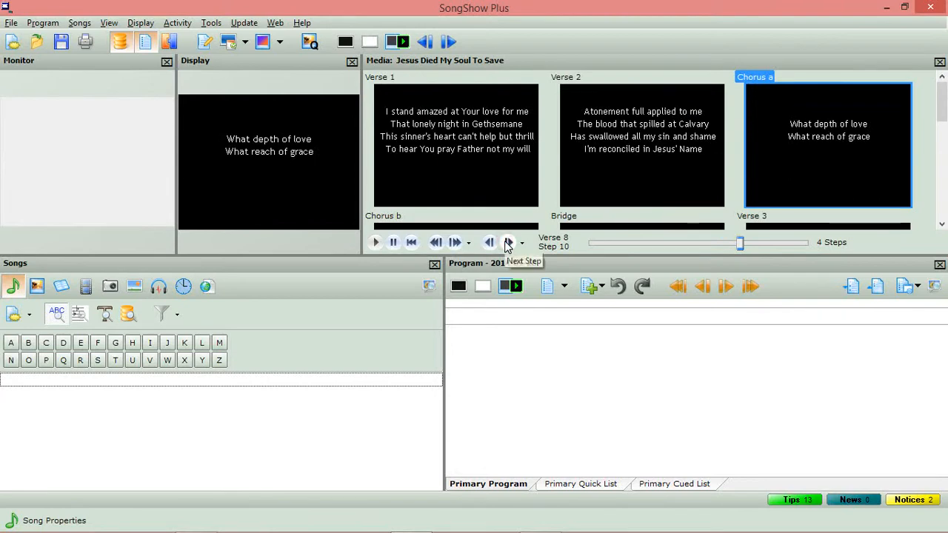
pyautogui.click(508, 242)
pyautogui.click(508, 243)
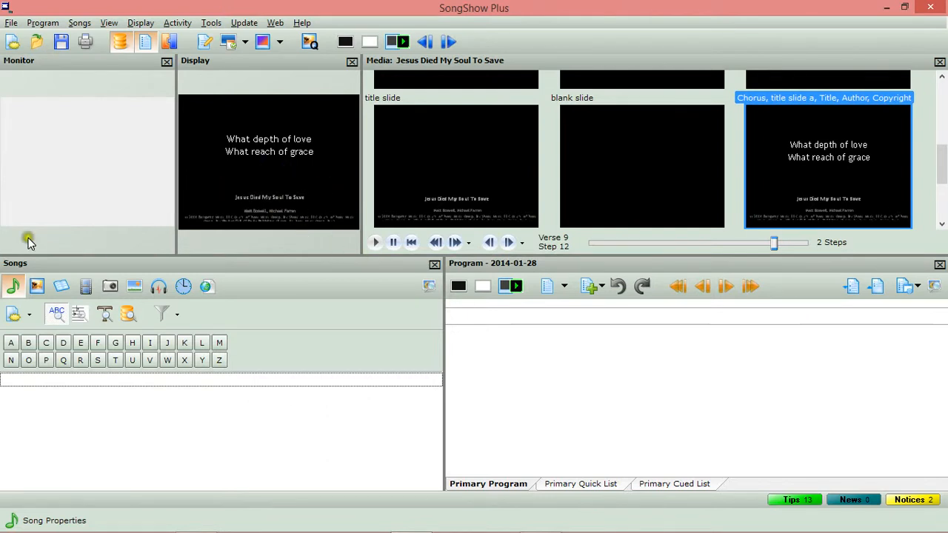
# Return to the song's properties and show the Song Layout settings in Display Properties
pyautogui.doubleClick(549, 8)
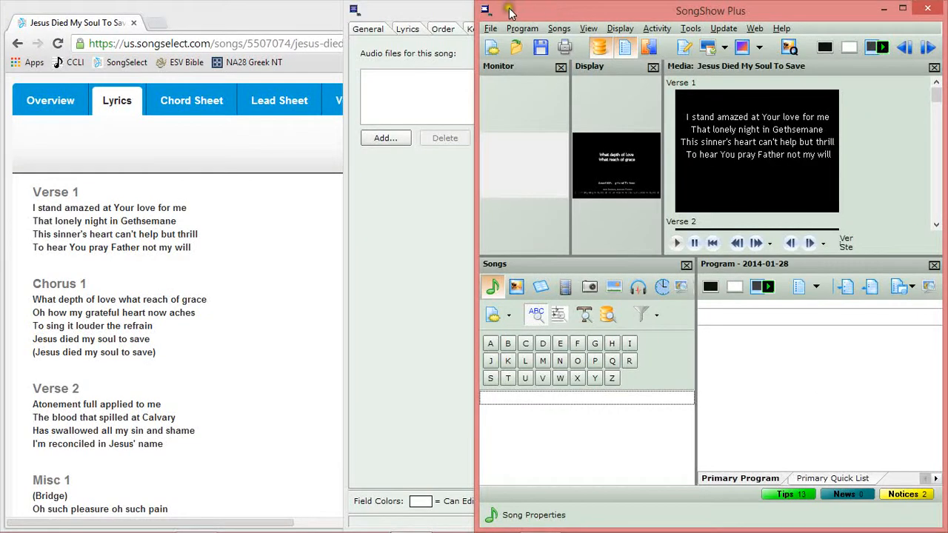
pyautogui.click(424, 13)
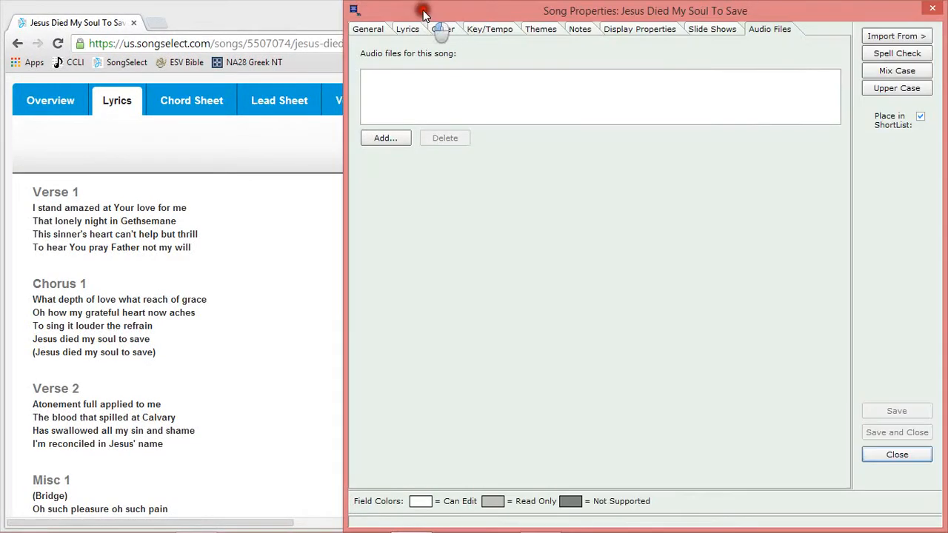
pyautogui.click(650, 31)
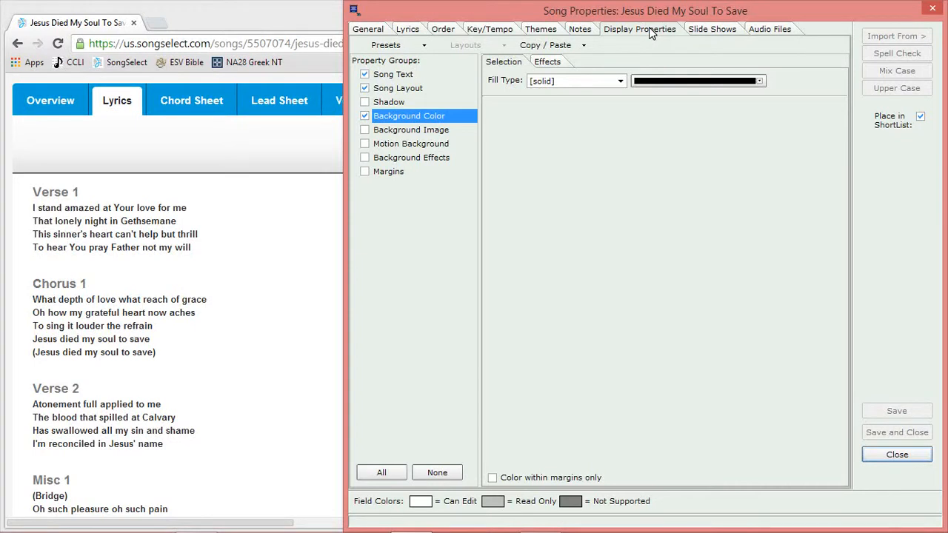
pyautogui.click(397, 88)
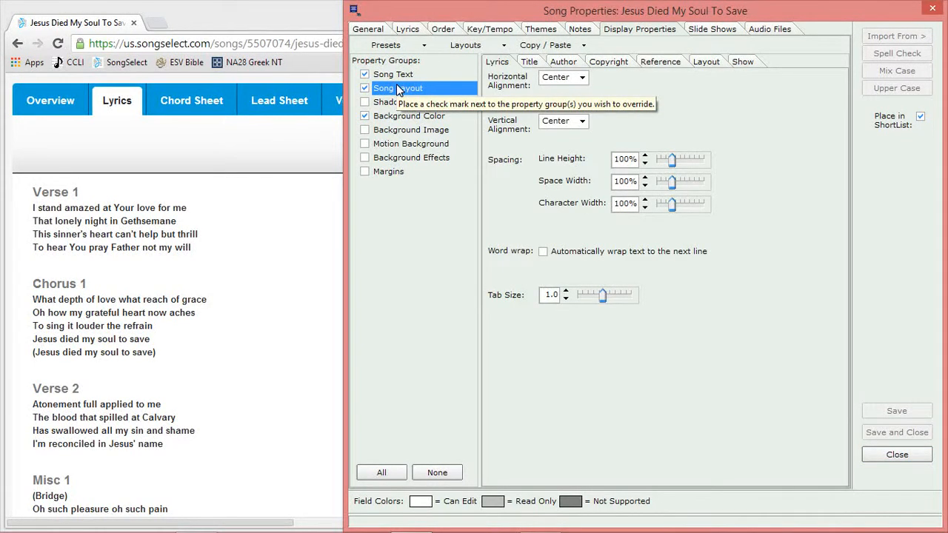
# Set Horizontal Alignment to Right for the Title, Author and Copyright text
pyautogui.click(530, 62)
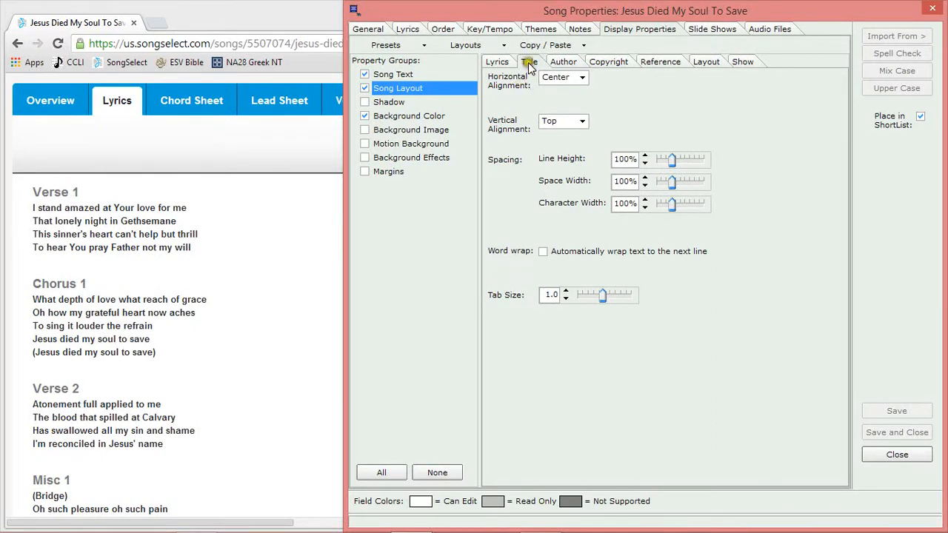
pyautogui.click(576, 77)
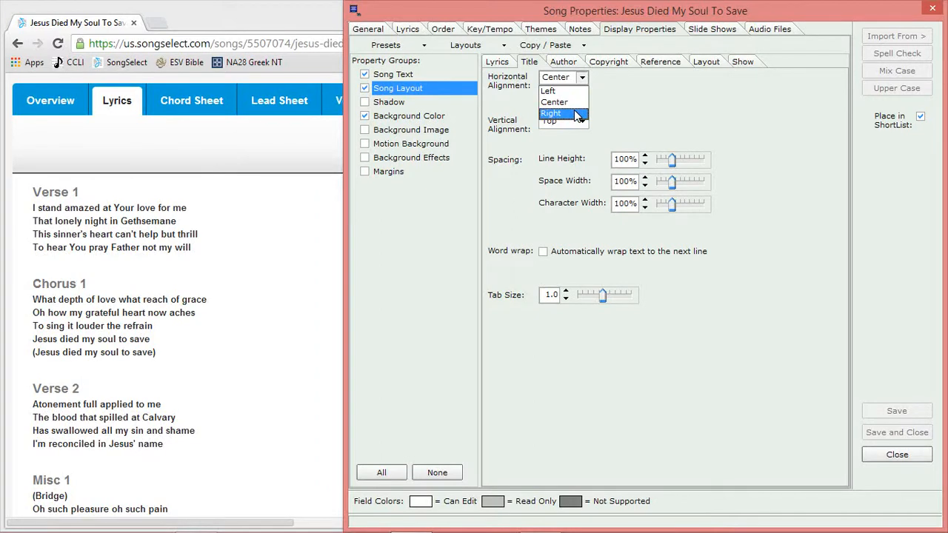
pyautogui.click(577, 114)
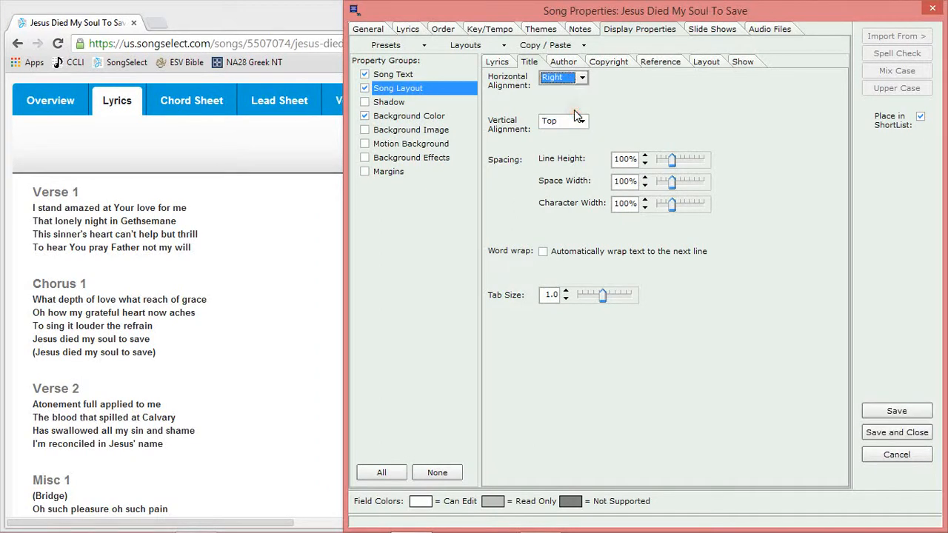
pyautogui.click(559, 59)
pyautogui.click(571, 82)
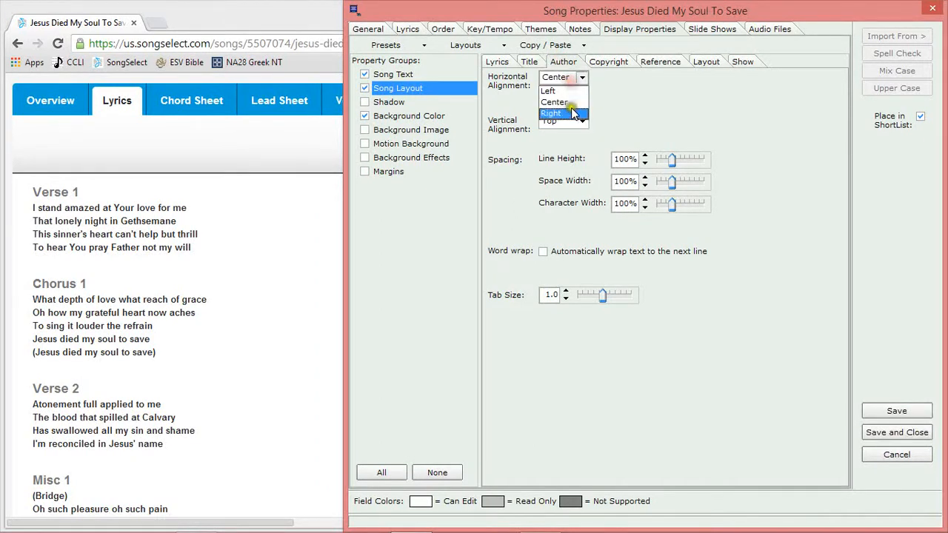
pyautogui.click(572, 114)
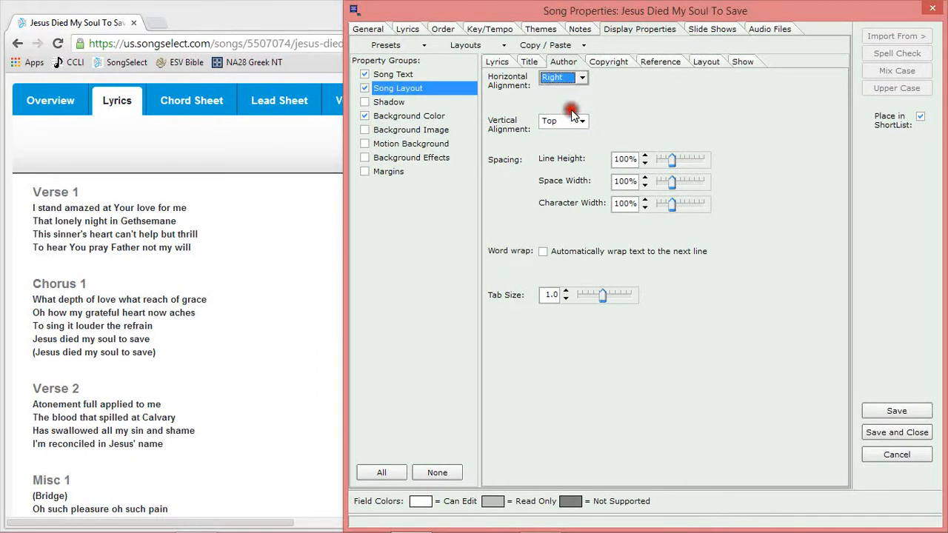
pyautogui.click(605, 65)
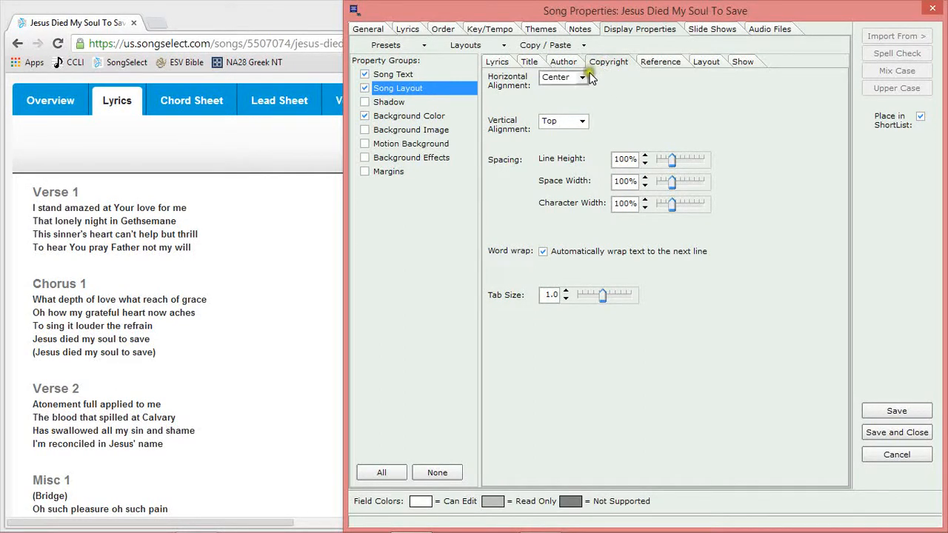
pyautogui.click(576, 79)
pyautogui.click(574, 114)
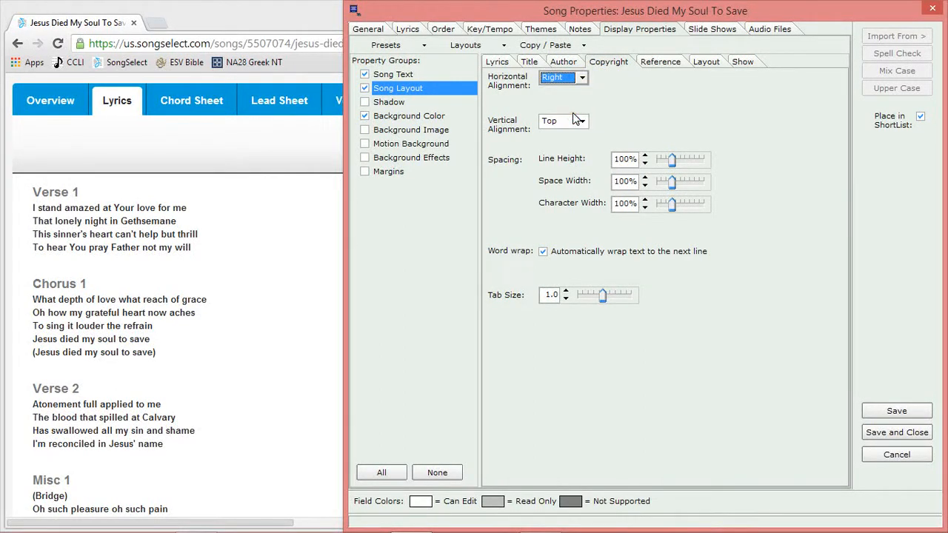
# Open the Layout preview of the slide's text areas and select the Title area
pyautogui.click(659, 64)
pyautogui.click(708, 62)
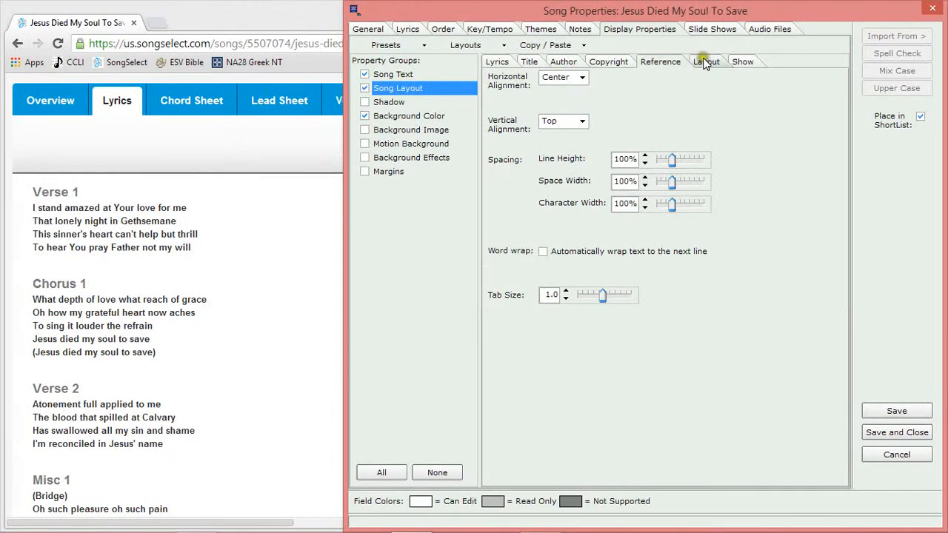
pyautogui.click(687, 293)
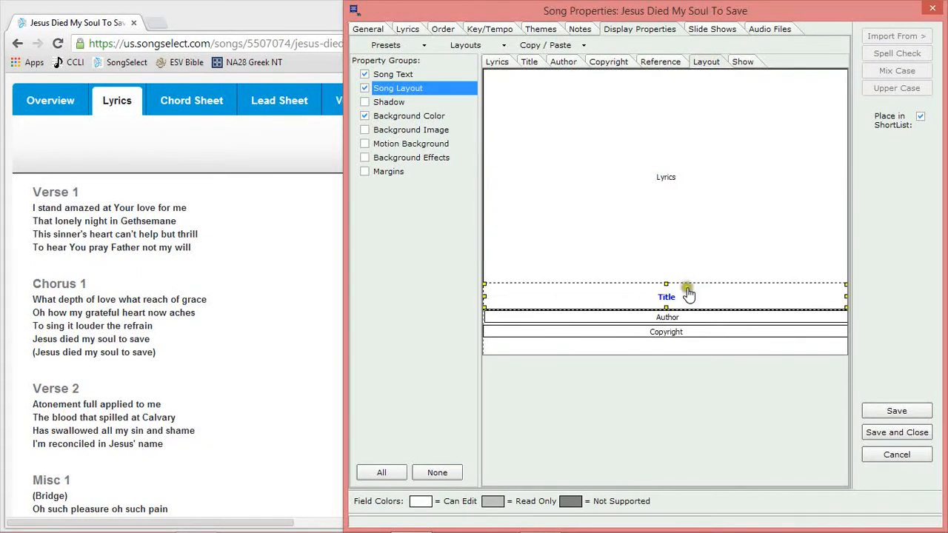
# Move Copyright to the bottom with Author and Title above it, shrink Title, then save
pyautogui.click(686, 318)
pyautogui.moveTo(683, 330)
pyautogui.mouseDown()
pyautogui.moveTo(686, 349)
pyautogui.moveTo(686, 318)
pyautogui.moveTo(686, 338)
pyautogui.mouseUp()
pyautogui.click(685, 322)
pyautogui.moveTo(681, 294); pyautogui.dragTo(681, 312)
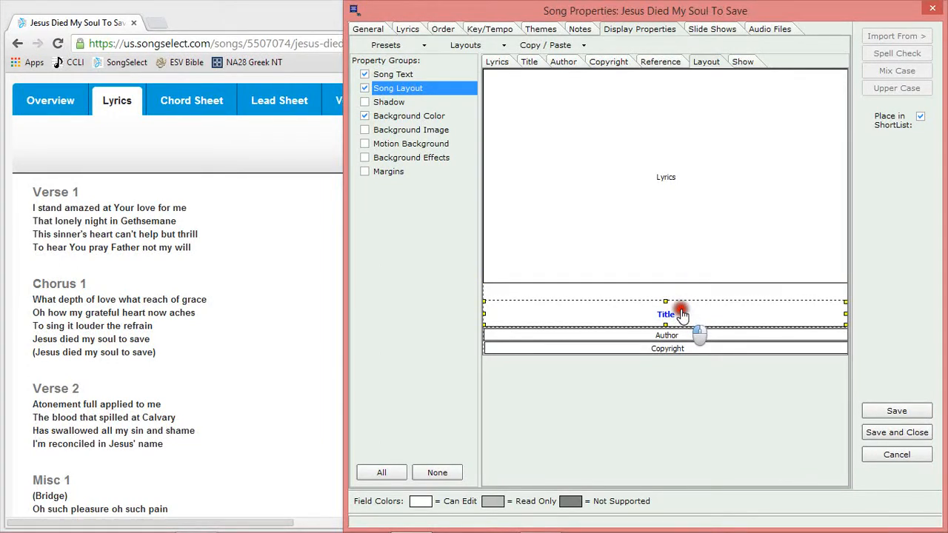
pyautogui.moveTo(681, 314); pyautogui.dragTo(670, 306)
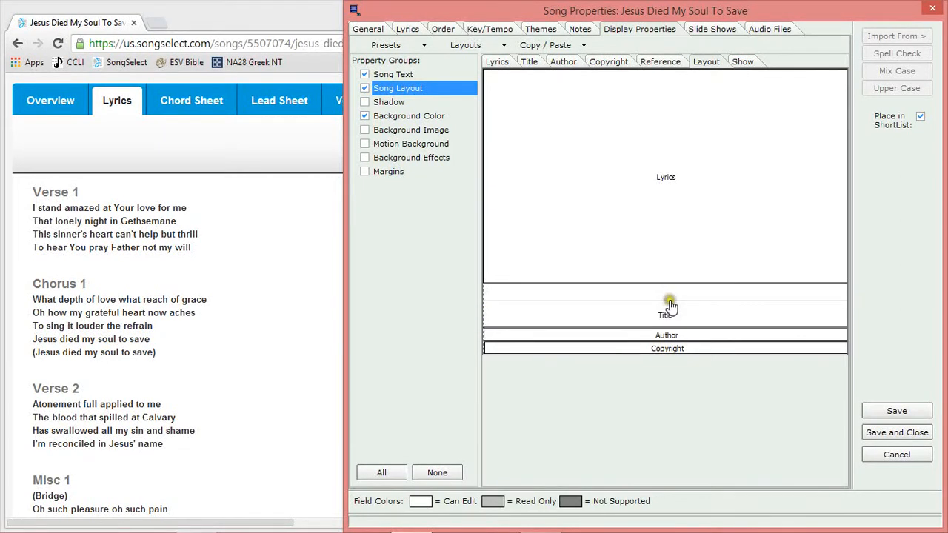
pyautogui.click(667, 304)
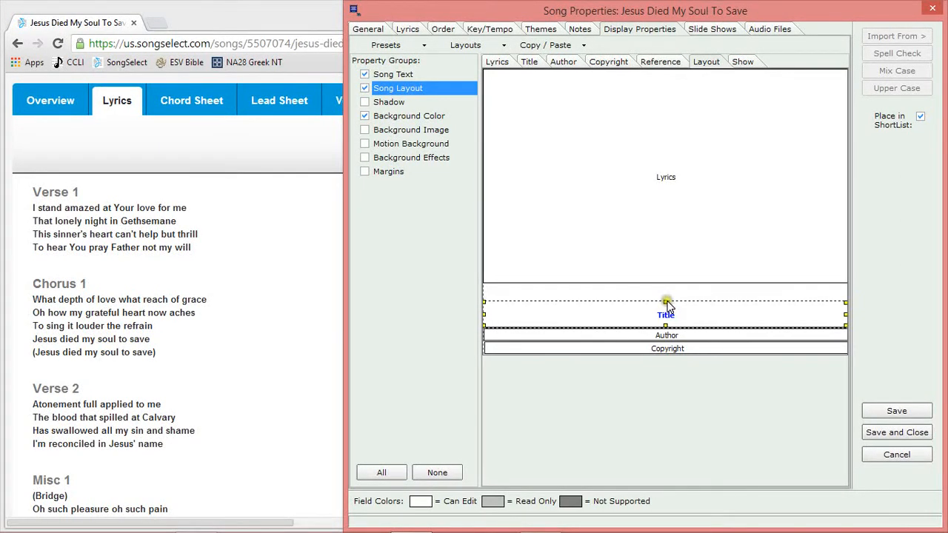
pyautogui.moveTo(667, 304)
pyautogui.mouseDown()
pyautogui.moveTo(664, 281)
pyautogui.moveTo(666, 307)
pyautogui.mouseUp()
pyautogui.click(662, 274)
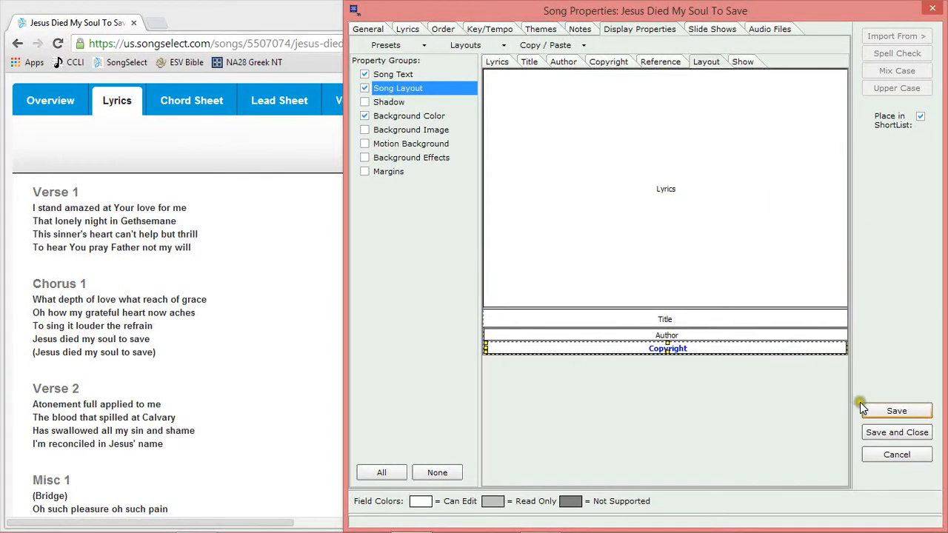
pyautogui.click(881, 413)
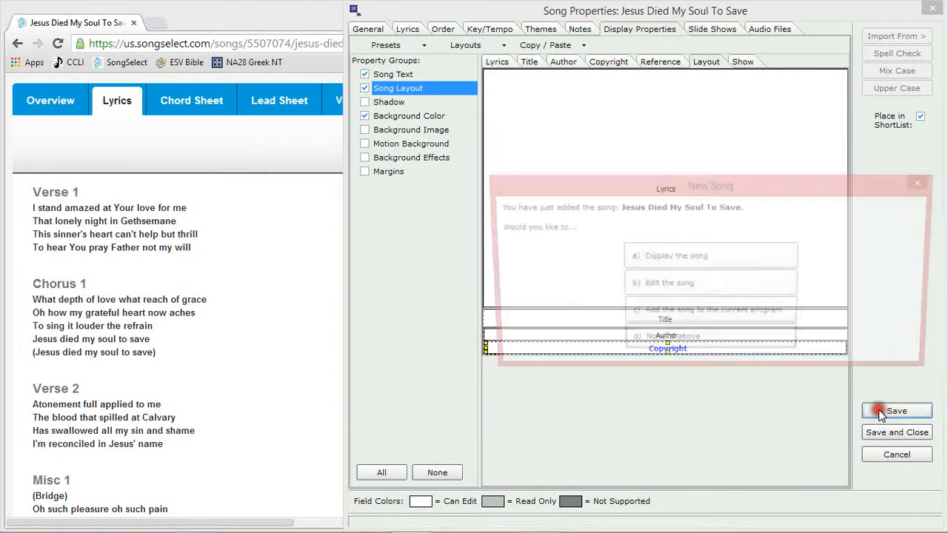
# Display the saved song in the maximized main window and advance to the next chorus slide
pyautogui.click(726, 257)
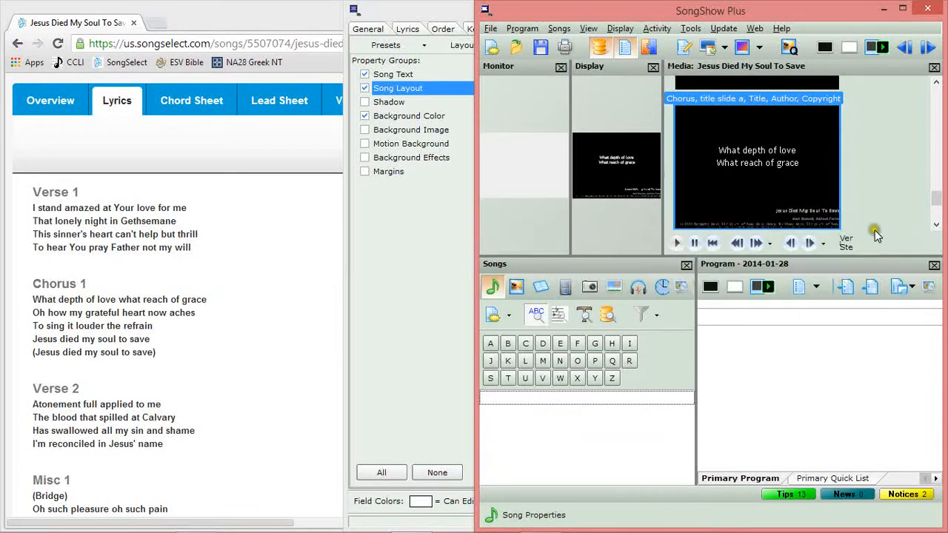
pyautogui.click(905, 9)
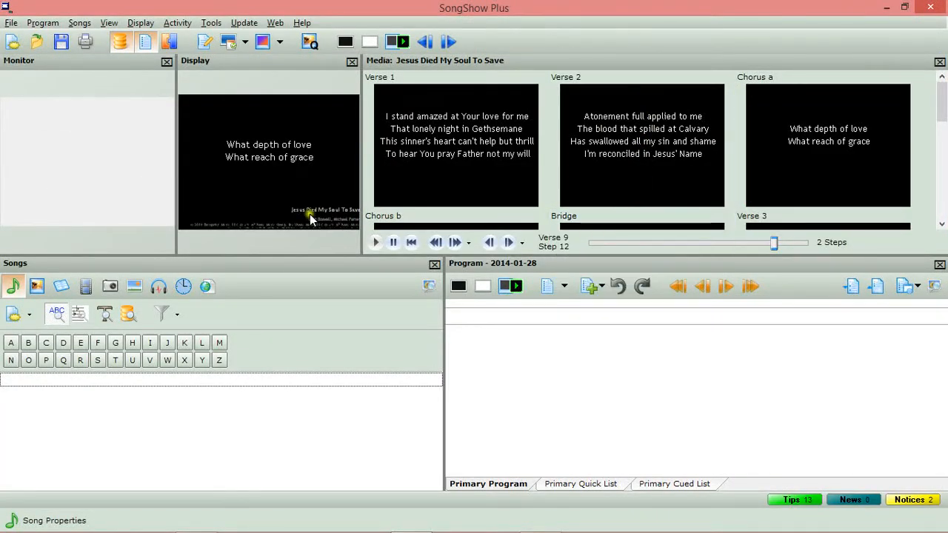
pyautogui.click(509, 242)
# List the library songs starting with J
pyautogui.moveTo(516, 212)
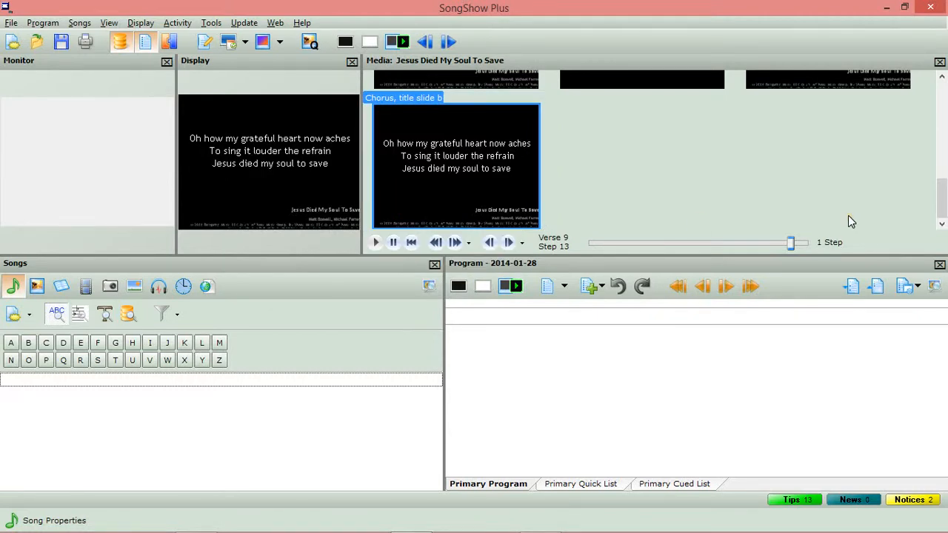
pyautogui.moveTo(416, 220)
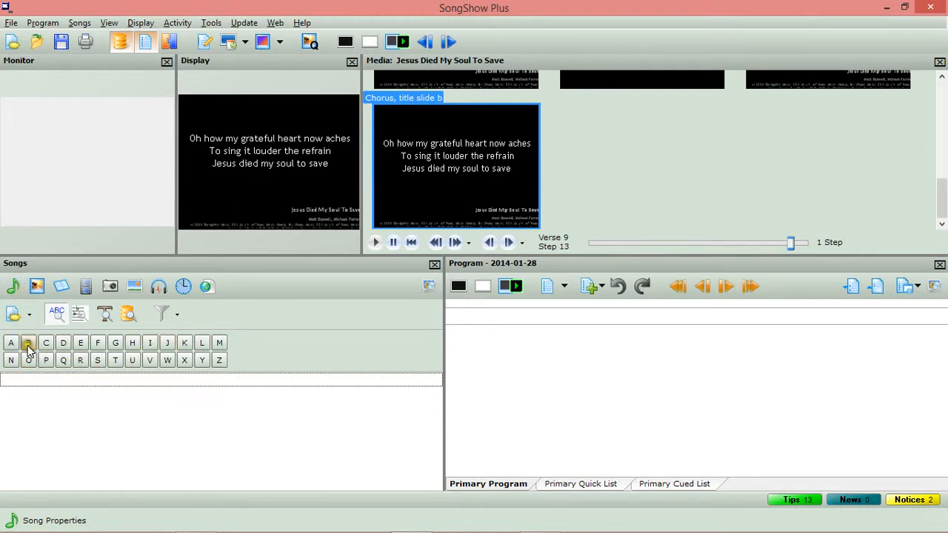
pyautogui.click(168, 347)
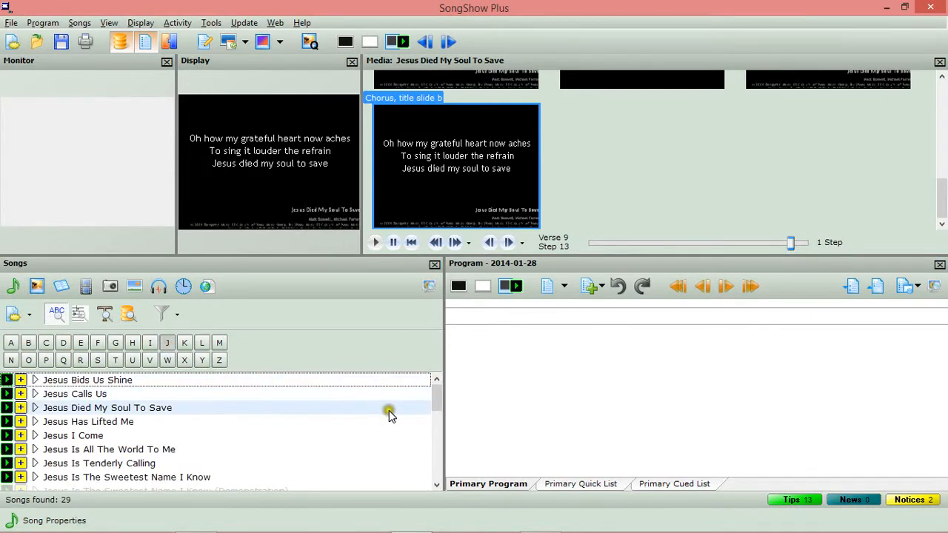